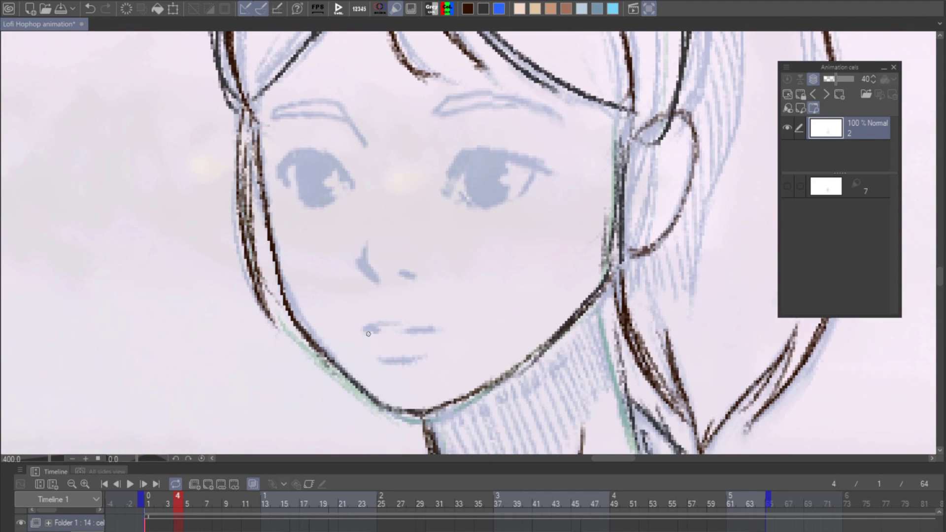
Trace the mouth and nose on cel 2, comparing against cel 1.
{"action": "left_click_drag", "start_coordinate": [368, 334], "coordinate": [408, 326]}
{"action": "left_click_drag", "start_coordinate": [384, 334], "coordinate": [416, 334]}
{"action": "key", "text": "Left"}
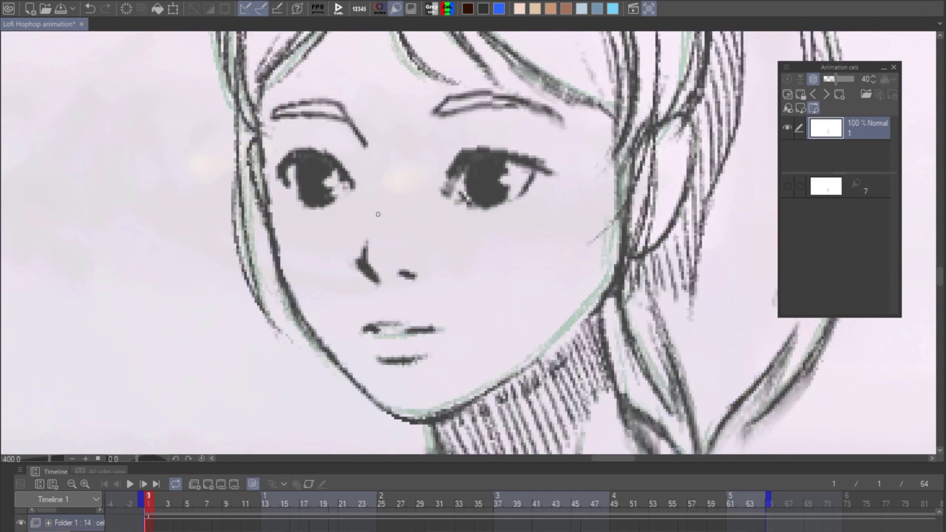
{"action": "key", "text": "Right"}
{"action": "left_click_drag", "start_coordinate": [365, 244], "coordinate": [379, 283]}
Trace the woman's eyes and eyebrows on cel 2 over the rough sketch.
{"action": "left_click_drag", "start_coordinate": [450, 226], "coordinate": [461, 301]}
{"action": "left_click_drag", "start_coordinate": [281, 193], "coordinate": [370, 217]}
{"action": "mouse_move", "coordinate": [450, 174]}
{"action": "left_mouse_down"}
{"action": "mouse_move", "coordinate": [435, 195]}
{"action": "mouse_move", "coordinate": [566, 193]}
{"action": "left_mouse_up"}
{"action": "left_click_drag", "start_coordinate": [443, 189], "coordinate": [565, 190]}
{"action": "mouse_move", "coordinate": [464, 239]}
{"action": "left_mouse_down"}
{"action": "mouse_move", "coordinate": [450, 266]}
{"action": "mouse_move", "coordinate": [564, 245]}
{"action": "left_mouse_up"}
{"action": "mouse_move", "coordinate": [466, 232]}
{"action": "left_mouse_down"}
{"action": "mouse_move", "coordinate": [559, 242]}
{"action": "mouse_move", "coordinate": [533, 270]}
{"action": "left_mouse_up"}
{"action": "mouse_move", "coordinate": [479, 240]}
{"action": "left_mouse_down"}
{"action": "mouse_move", "coordinate": [485, 279]}
{"action": "mouse_move", "coordinate": [512, 277]}
{"action": "left_mouse_up"}
{"action": "mouse_move", "coordinate": [291, 247]}
{"action": "left_mouse_down"}
{"action": "mouse_move", "coordinate": [311, 230]}
{"action": "mouse_move", "coordinate": [367, 259]}
{"action": "left_mouse_up"}
{"action": "left_click_drag", "start_coordinate": [308, 230], "coordinate": [292, 256]}
{"action": "mouse_move", "coordinate": [311, 232]}
{"action": "left_mouse_down"}
{"action": "mouse_move", "coordinate": [318, 273]}
{"action": "mouse_move", "coordinate": [344, 271]}
{"action": "left_mouse_up"}
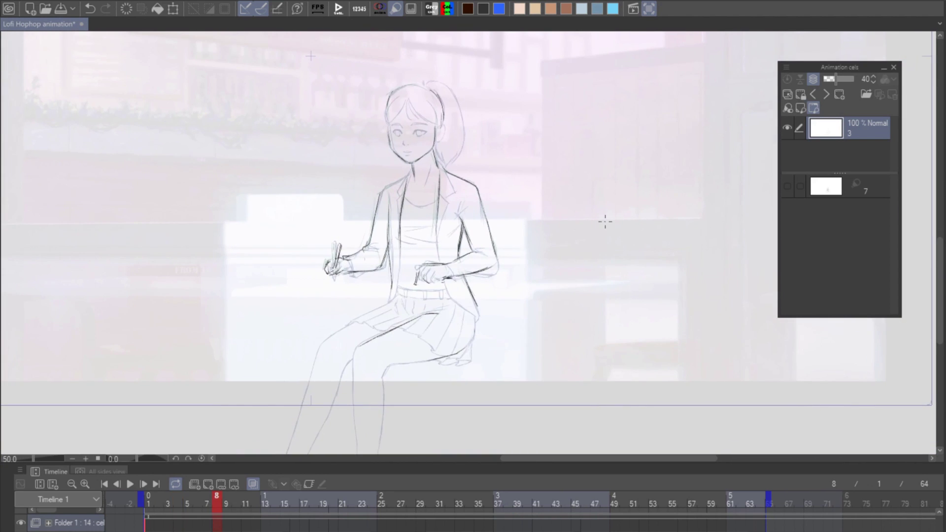
Trace the jawline and the beginning of the fringe on cel 3 at frame 8.
{"action": "scroll", "coordinate": [605, 222], "scroll_direction": "up", "scroll_amount": 4}
{"action": "mouse_move", "coordinate": [321, 202]}
{"action": "left_mouse_down"}
{"action": "mouse_move", "coordinate": [335, 286]}
{"action": "mouse_move", "coordinate": [397, 339]}
{"action": "left_mouse_up"}
{"action": "left_click_drag", "start_coordinate": [507, 254], "coordinate": [398, 336]}
{"action": "left_click_drag", "start_coordinate": [342, 144], "coordinate": [344, 222]}
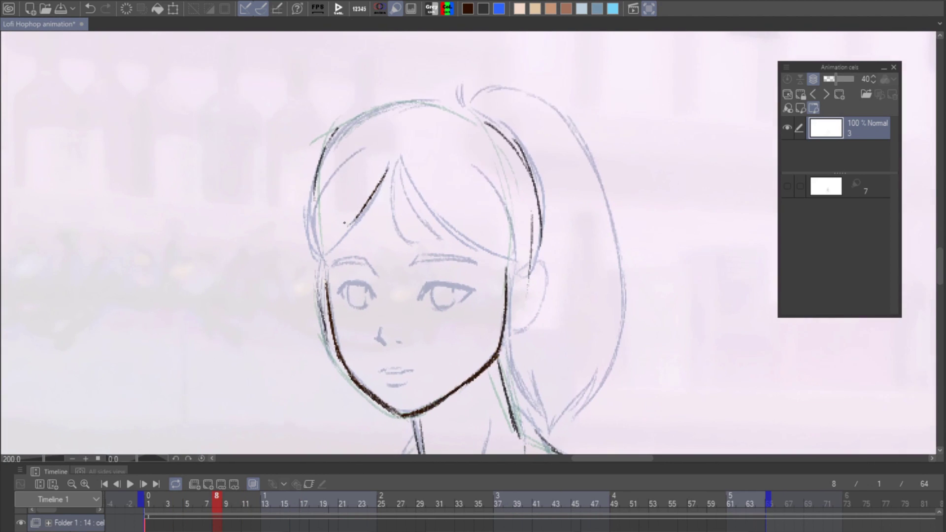
Trace the parted fringe, side strands and crown outline of the hair on cel 3.
{"action": "left_click_drag", "start_coordinate": [387, 170], "coordinate": [325, 254]}
{"action": "left_click_drag", "start_coordinate": [364, 150], "coordinate": [321, 268]}
{"action": "left_click_drag", "start_coordinate": [330, 142], "coordinate": [310, 237]}
{"action": "left_click_drag", "start_coordinate": [311, 187], "coordinate": [423, 102]}
{"action": "left_click_drag", "start_coordinate": [401, 159], "coordinate": [400, 239]}
{"action": "mouse_move", "coordinate": [399, 165]}
{"action": "left_mouse_down"}
{"action": "mouse_move", "coordinate": [435, 234]}
{"action": "mouse_move", "coordinate": [507, 257]}
{"action": "left_mouse_up"}
{"action": "mouse_move", "coordinate": [476, 170]}
{"action": "left_mouse_down"}
{"action": "mouse_move", "coordinate": [511, 217]}
{"action": "mouse_move", "coordinate": [514, 256]}
{"action": "left_mouse_up"}
Trace the ear, the ponytail outline and its tapered tip on cel 3.
{"action": "left_click_drag", "start_coordinate": [514, 275], "coordinate": [533, 216]}
{"action": "mouse_move", "coordinate": [527, 219]}
{"action": "left_mouse_down"}
{"action": "mouse_move", "coordinate": [524, 275]}
{"action": "mouse_move", "coordinate": [543, 292]}
{"action": "left_mouse_up"}
{"action": "mouse_move", "coordinate": [488, 133]}
{"action": "left_mouse_down"}
{"action": "mouse_move", "coordinate": [537, 172]}
{"action": "mouse_move", "coordinate": [646, 322]}
{"action": "mouse_move", "coordinate": [634, 222]}
{"action": "left_mouse_up"}
{"action": "left_click_drag", "start_coordinate": [616, 288], "coordinate": [558, 353]}
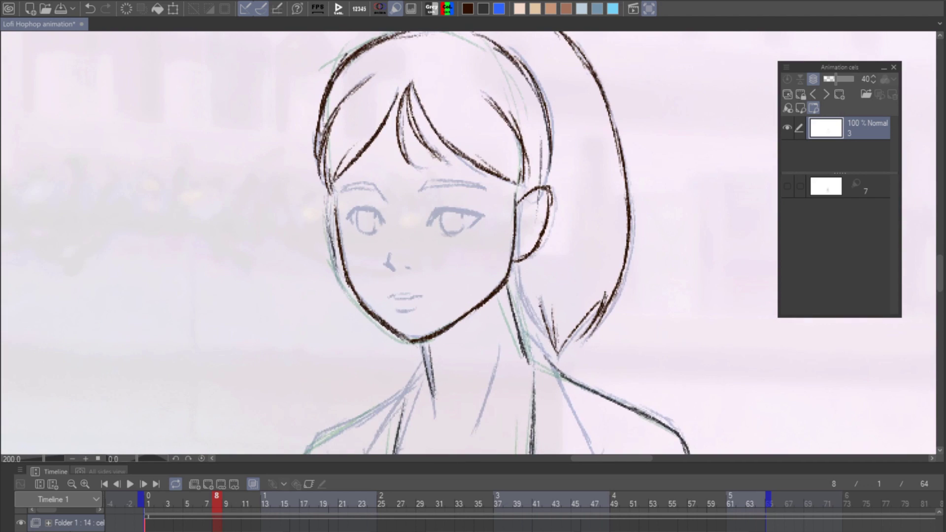
{"action": "left_click_drag", "start_coordinate": [517, 266], "coordinate": [557, 353]}
{"action": "mouse_move", "coordinate": [479, 329]}
{"action": "left_mouse_down"}
{"action": "mouse_move", "coordinate": [478, 224]}
{"action": "mouse_move", "coordinate": [478, 328]}
{"action": "left_mouse_up"}
Trace the facial features on cel 3, including the eyes and eyebrows.
{"action": "scroll", "coordinate": [479, 224], "scroll_direction": "up", "scroll_amount": 2}
{"action": "left_click_drag", "start_coordinate": [301, 271], "coordinate": [309, 318]}
{"action": "mouse_move", "coordinate": [318, 322]}
{"action": "left_mouse_down"}
{"action": "mouse_move", "coordinate": [384, 321]}
{"action": "mouse_move", "coordinate": [418, 438]}
{"action": "left_mouse_up"}
{"action": "mouse_move", "coordinate": [451, 273]}
{"action": "left_mouse_down"}
{"action": "mouse_move", "coordinate": [558, 256]}
{"action": "mouse_move", "coordinate": [533, 278]}
{"action": "left_mouse_up"}
{"action": "left_click_drag", "start_coordinate": [455, 268], "coordinate": [540, 246]}
{"action": "left_click_drag", "start_coordinate": [476, 254], "coordinate": [519, 282]}
{"action": "mouse_move", "coordinate": [286, 259]}
{"action": "left_mouse_down"}
{"action": "mouse_move", "coordinate": [358, 267]}
{"action": "mouse_move", "coordinate": [316, 282]}
{"action": "mouse_move", "coordinate": [340, 291]}
{"action": "left_mouse_up"}
{"action": "mouse_move", "coordinate": [442, 209]}
{"action": "left_mouse_down"}
{"action": "mouse_move", "coordinate": [382, 226]}
{"action": "mouse_move", "coordinate": [499, 221]}
{"action": "left_mouse_up"}
{"action": "left_click_drag", "start_coordinate": [217, 226], "coordinate": [311, 250]}
Trace the neck, shoulder line and jacket collar with both lapels on cel 3.
{"action": "left_click_drag", "start_coordinate": [468, 439], "coordinate": [409, 54]}
{"action": "left_click_drag", "start_coordinate": [412, 246], "coordinate": [476, 86]}
{"action": "left_click_drag", "start_coordinate": [373, 34], "coordinate": [298, 213]}
{"action": "mouse_move", "coordinate": [392, 39]}
{"action": "left_mouse_down"}
{"action": "mouse_move", "coordinate": [322, 252]}
{"action": "mouse_move", "coordinate": [296, 402]}
{"action": "left_mouse_up"}
{"action": "left_click_drag", "start_coordinate": [456, 251], "coordinate": [399, 323]}
{"action": "scroll", "coordinate": [536, 269], "scroll_direction": "down", "scroll_amount": 2}
{"action": "left_click_drag", "start_coordinate": [433, 178], "coordinate": [303, 315]}
{"action": "left_click_drag", "start_coordinate": [538, 136], "coordinate": [609, 264]}
{"action": "left_click_drag", "start_coordinate": [598, 236], "coordinate": [468, 136]}
{"action": "left_click_drag", "start_coordinate": [453, 207], "coordinate": [410, 389]}
{"action": "left_click_drag", "start_coordinate": [419, 345], "coordinate": [436, 381]}
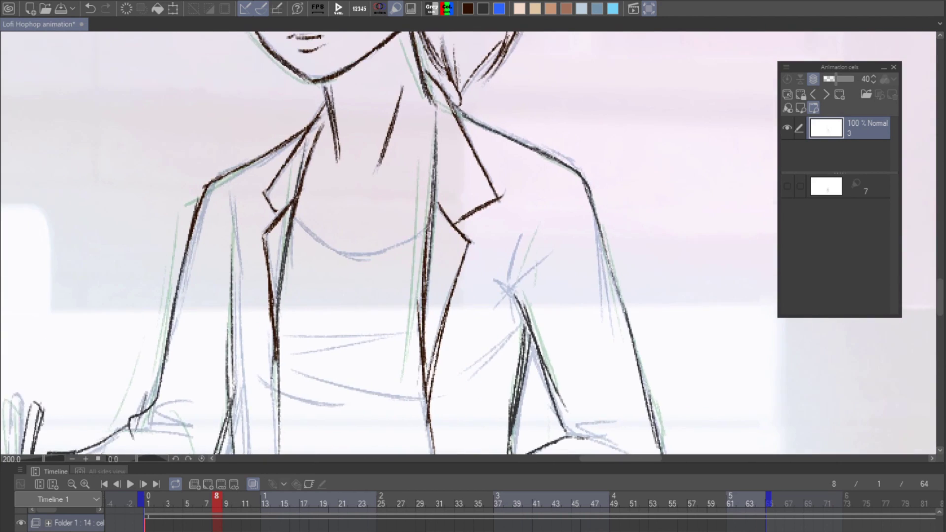
Trace the shirt's curved neckline and the jacket folds around the armpit on cel 3.
{"action": "left_click_drag", "start_coordinate": [295, 216], "coordinate": [430, 224]}
{"action": "scroll", "coordinate": [477, 229], "scroll_direction": "down", "scroll_amount": 4}
{"action": "key", "text": "Left"}
{"action": "key", "text": "Right"}
{"action": "scroll", "coordinate": [568, 212], "scroll_direction": "up", "scroll_amount": 3}
{"action": "left_click_drag", "start_coordinate": [334, 251], "coordinate": [323, 292]}
{"action": "left_click_drag", "start_coordinate": [371, 252], "coordinate": [326, 284]}
{"action": "left_click_drag", "start_coordinate": [332, 315], "coordinate": [287, 346]}
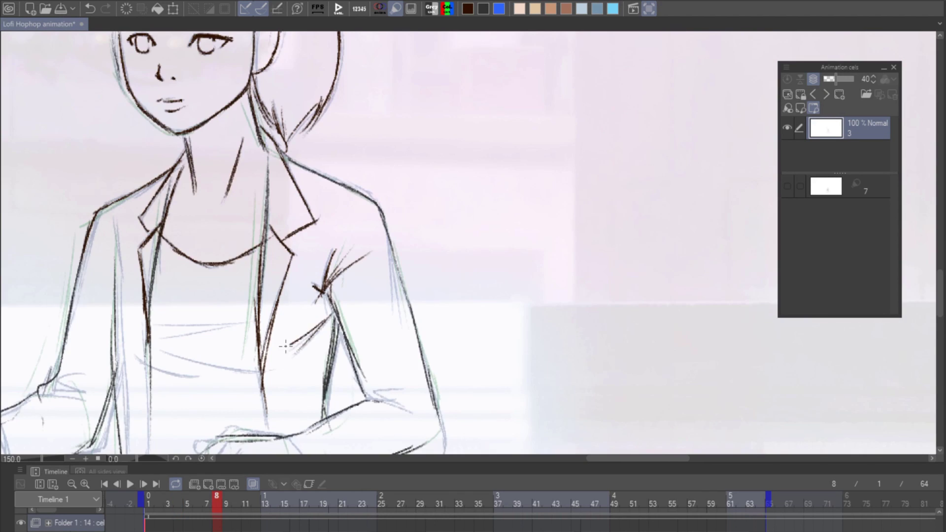
Trace the bent sleeve, its elbow folds and cuff, and the back of the resting hand on cel 3.
{"action": "left_click_drag", "start_coordinate": [434, 439], "coordinate": [535, 170]}
{"action": "left_click_drag", "start_coordinate": [550, 251], "coordinate": [534, 192]}
{"action": "key", "text": "Left"}
{"action": "key", "text": "Right"}
{"action": "left_click_drag", "start_coordinate": [413, 137], "coordinate": [391, 153]}
{"action": "left_click_drag", "start_coordinate": [466, 130], "coordinate": [414, 255]}
{"action": "left_click_drag", "start_coordinate": [360, 241], "coordinate": [413, 257]}
{"action": "left_click_drag", "start_coordinate": [358, 242], "coordinate": [316, 310]}
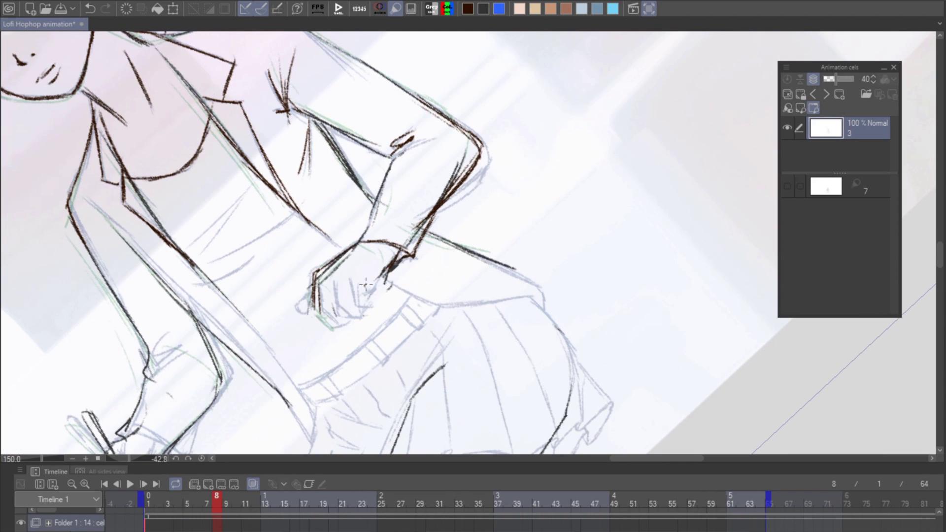
Trace the fingers of the resting hand on cel 3 and return the canvas to its unrotated view.
{"action": "left_click_drag", "start_coordinate": [338, 276], "coordinate": [344, 310]}
{"action": "left_click_drag", "start_coordinate": [321, 316], "coordinate": [362, 321]}
{"action": "mouse_move", "coordinate": [381, 286]}
{"action": "left_mouse_down"}
{"action": "mouse_move", "coordinate": [359, 299]}
{"action": "mouse_move", "coordinate": [405, 253]}
{"action": "left_mouse_up"}
{"action": "key", "text": "ctrl+@"}
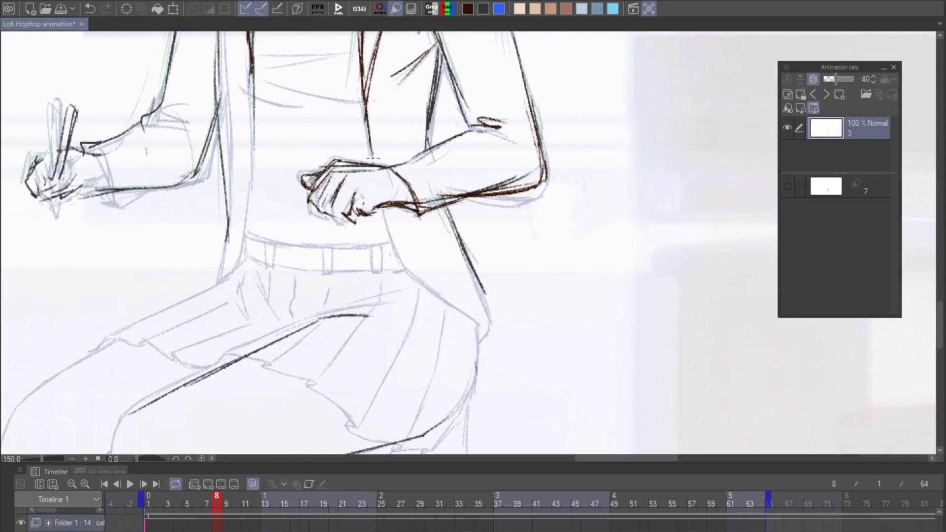
Trace the jacket's lower edges, the waist and the outer contour of the hips and skirt on cel 3.
{"action": "left_click_drag", "start_coordinate": [367, 117], "coordinate": [400, 260]}
{"action": "left_click_drag", "start_coordinate": [392, 246], "coordinate": [475, 326]}
{"action": "left_click_drag", "start_coordinate": [463, 271], "coordinate": [488, 322]}
{"action": "mouse_move", "coordinate": [450, 384]}
{"action": "left_mouse_down"}
{"action": "mouse_move", "coordinate": [507, 232]}
{"action": "mouse_move", "coordinate": [551, 444]}
{"action": "left_mouse_up"}
{"action": "mouse_move", "coordinate": [350, 207]}
{"action": "left_mouse_down"}
{"action": "mouse_move", "coordinate": [338, 321]}
{"action": "mouse_move", "coordinate": [315, 341]}
{"action": "left_mouse_up"}
{"action": "left_click_drag", "start_coordinate": [336, 323], "coordinate": [211, 386]}
{"action": "left_click_drag", "start_coordinate": [295, 295], "coordinate": [441, 234]}
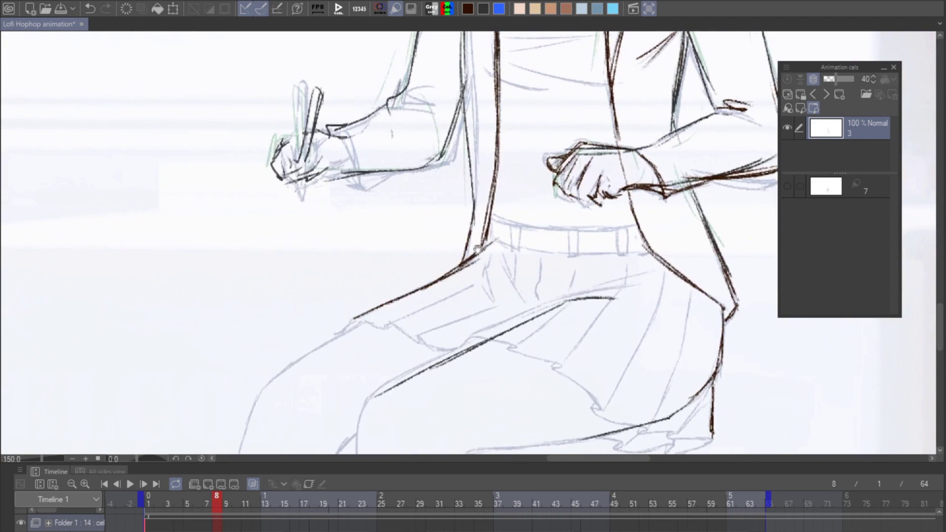
Trace the hand holding the pen, the cuff and the forearm sleeve folds on cel 3.
{"action": "left_click_drag", "start_coordinate": [353, 68], "coordinate": [489, 96]}
{"action": "scroll", "coordinate": [490, 95], "scroll_direction": "up", "scroll_amount": 1}
{"action": "left_click_drag", "start_coordinate": [436, 151], "coordinate": [412, 252]}
{"action": "mouse_move", "coordinate": [442, 152]}
{"action": "left_mouse_down"}
{"action": "mouse_move", "coordinate": [422, 247]}
{"action": "mouse_move", "coordinate": [424, 232]}
{"action": "left_mouse_up"}
{"action": "left_click_drag", "start_coordinate": [438, 198], "coordinate": [419, 268]}
{"action": "mouse_move", "coordinate": [414, 202]}
{"action": "left_mouse_down"}
{"action": "mouse_move", "coordinate": [390, 235]}
{"action": "mouse_move", "coordinate": [403, 271]}
{"action": "left_mouse_up"}
{"action": "left_click_drag", "start_coordinate": [409, 271], "coordinate": [446, 261]}
{"action": "mouse_move", "coordinate": [477, 221]}
{"action": "left_mouse_down"}
{"action": "mouse_move", "coordinate": [497, 268]}
{"action": "mouse_move", "coordinate": [611, 250]}
{"action": "left_mouse_up"}
{"action": "left_click_drag", "start_coordinate": [634, 182], "coordinate": [609, 244]}
{"action": "key", "text": "ctrl+z"}
{"action": "left_click_drag", "start_coordinate": [544, 165], "coordinate": [604, 181]}
{"action": "left_click_drag", "start_coordinate": [463, 205], "coordinate": [582, 176]}
{"action": "left_click_drag", "start_coordinate": [522, 232], "coordinate": [591, 254]}
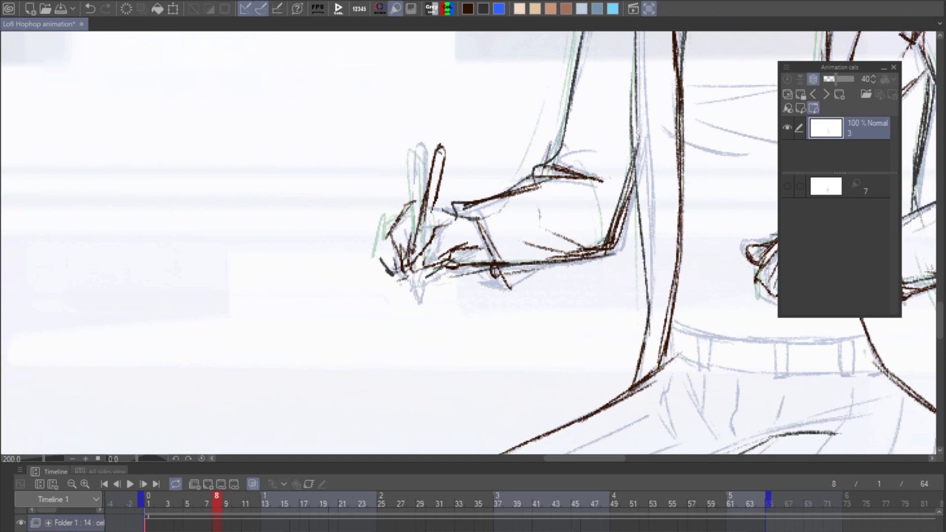
Trace the jacket's front edge and the shirt creases near the waist on cel 3.
{"action": "left_click_drag", "start_coordinate": [473, 264], "coordinate": [298, 222]}
{"action": "left_click_drag", "start_coordinate": [239, 207], "coordinate": [319, 163]}
{"action": "mouse_move", "coordinate": [380, 102]}
{"action": "left_mouse_down"}
{"action": "mouse_move", "coordinate": [329, 145]}
{"action": "mouse_move", "coordinate": [590, 139]}
{"action": "left_mouse_up"}
{"action": "left_click_drag", "start_coordinate": [531, 201], "coordinate": [533, 392]}
{"action": "left_click_drag", "start_coordinate": [555, 207], "coordinate": [528, 287]}
{"action": "left_click_drag", "start_coordinate": [594, 240], "coordinate": [531, 290]}
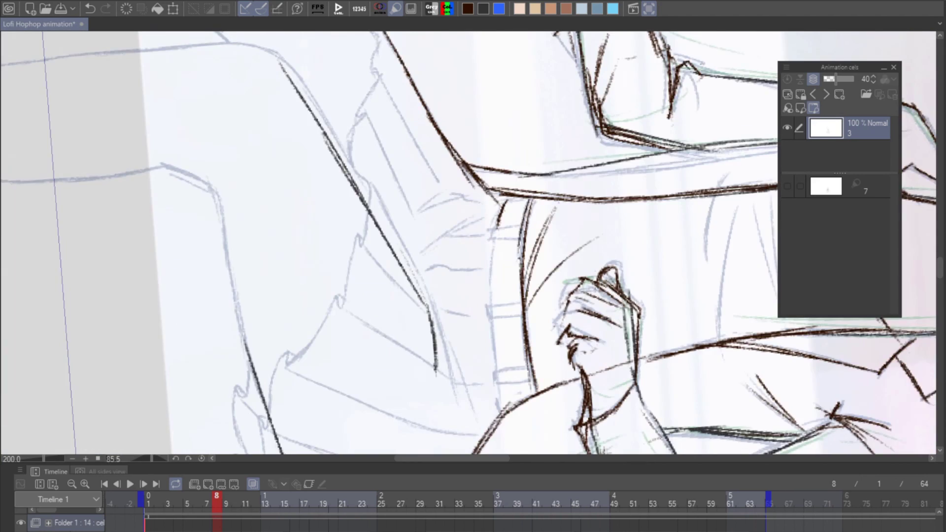
Trace the belt with its loops and the remaining shirt creases on cel 3.
{"action": "left_click_drag", "start_coordinate": [557, 345], "coordinate": [591, 163]}
{"action": "scroll", "coordinate": [646, 317], "scroll_direction": "down", "scroll_amount": 4}
{"action": "scroll", "coordinate": [646, 317], "scroll_direction": "up", "scroll_amount": 3}
{"action": "left_click_drag", "start_coordinate": [454, 261], "coordinate": [458, 364]}
{"action": "left_click_drag", "start_coordinate": [470, 258], "coordinate": [500, 340]}
{"action": "key", "text": "ctrl+0"}
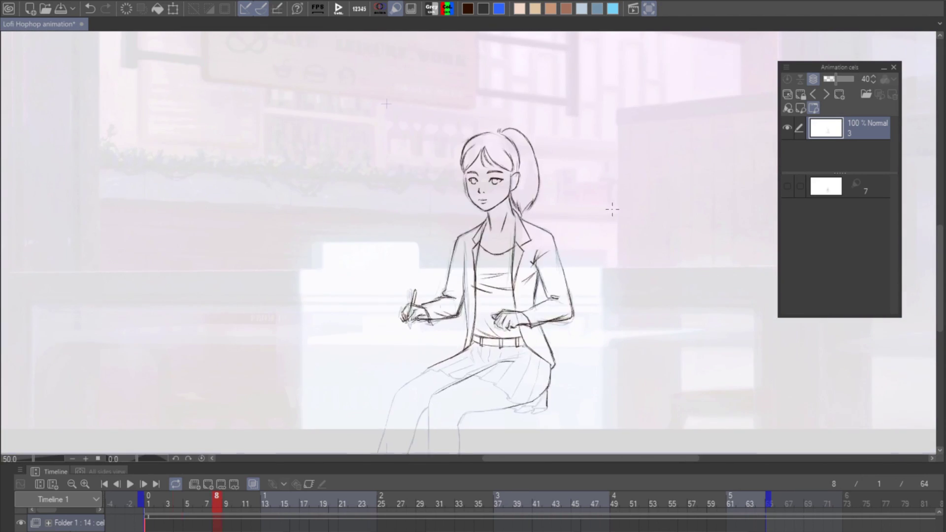
Trace the lines of the seated legs on cel 3 at frame 8.
{"action": "left_click_drag", "start_coordinate": [469, 502], "coordinate": [217, 508]}
{"action": "scroll", "coordinate": [498, 426], "scroll_direction": "up", "scroll_amount": 4}
{"action": "left_click_drag", "start_coordinate": [389, 384], "coordinate": [448, 158]}
{"action": "left_click_drag", "start_coordinate": [449, 43], "coordinate": [397, 162]}
{"action": "left_click_drag", "start_coordinate": [397, 163], "coordinate": [413, 437]}
{"action": "left_click_drag", "start_coordinate": [443, 314], "coordinate": [439, 325]}
{"action": "mouse_move", "coordinate": [498, 131]}
{"action": "left_mouse_down"}
{"action": "mouse_move", "coordinate": [470, 365]}
{"action": "mouse_move", "coordinate": [525, 354]}
{"action": "left_mouse_up"}
{"action": "mouse_move", "coordinate": [424, 310]}
{"action": "left_mouse_down"}
{"action": "mouse_move", "coordinate": [539, 224]}
{"action": "mouse_move", "coordinate": [539, 254]}
{"action": "left_mouse_up"}
{"action": "left_click_drag", "start_coordinate": [444, 32], "coordinate": [346, 118]}
{"action": "left_click_drag", "start_coordinate": [435, 148], "coordinate": [481, 148]}
Trace the thigh edges and the wavy front hem of the pleated skirt on cel 3.
{"action": "left_click_drag", "start_coordinate": [196, 376], "coordinate": [461, 106]}
{"action": "left_click_drag", "start_coordinate": [271, 390], "coordinate": [474, 215]}
{"action": "left_click_drag", "start_coordinate": [493, 163], "coordinate": [407, 383]}
{"action": "mouse_move", "coordinate": [557, 295]}
{"action": "left_mouse_down"}
{"action": "mouse_move", "coordinate": [562, 192]}
{"action": "mouse_move", "coordinate": [498, 143]}
{"action": "left_mouse_up"}
{"action": "scroll", "coordinate": [419, 296], "scroll_direction": "up", "scroll_amount": 1}
{"action": "left_click_drag", "start_coordinate": [414, 294], "coordinate": [344, 360]}
{"action": "left_click_drag", "start_coordinate": [543, 222], "coordinate": [437, 289]}
{"action": "mouse_move", "coordinate": [359, 298]}
{"action": "left_mouse_down"}
{"action": "mouse_move", "coordinate": [458, 245]}
{"action": "mouse_move", "coordinate": [624, 190]}
{"action": "left_mouse_up"}
{"action": "left_click_drag", "start_coordinate": [624, 189], "coordinate": [637, 232]}
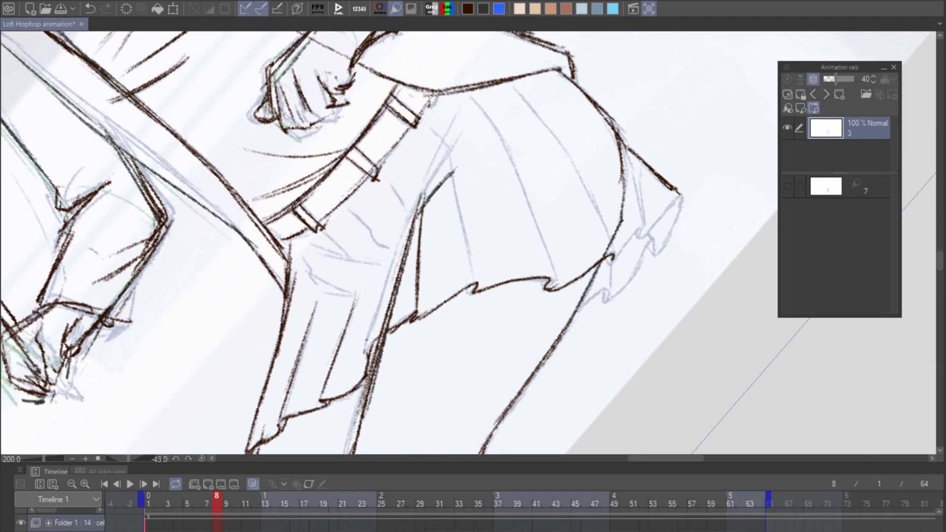
Trace the folded back corner of the skirt hem on cel 3, redoing the first stroke.
{"action": "left_click_drag", "start_coordinate": [663, 190], "coordinate": [619, 339]}
{"action": "key", "text": "ctrl+z"}
{"action": "left_click_drag", "start_coordinate": [618, 296], "coordinate": [536, 310]}
{"action": "mouse_move", "coordinate": [594, 207]}
{"action": "left_mouse_down"}
{"action": "mouse_move", "coordinate": [579, 242]}
{"action": "mouse_move", "coordinate": [490, 319]}
{"action": "left_mouse_up"}
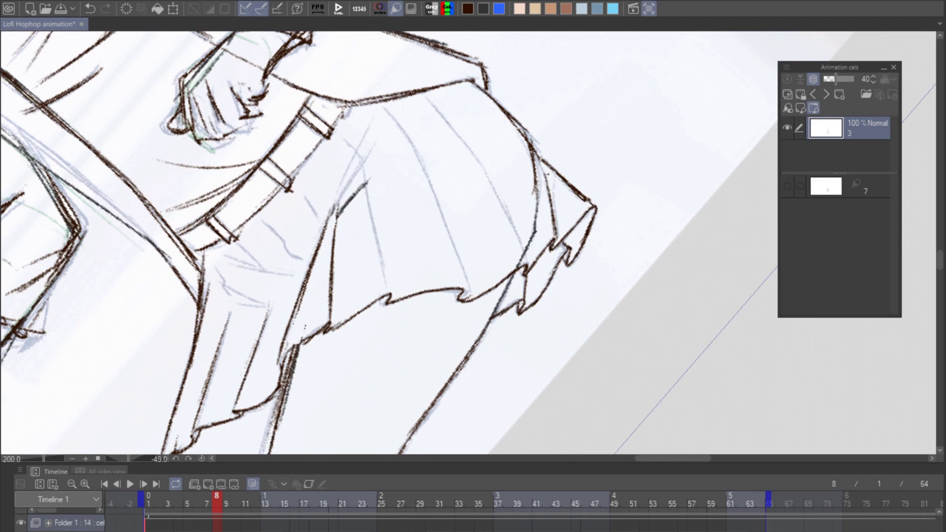
Trace the skirt's pleat lines and the small fabric creases below the belt on cel 3.
{"action": "left_click_drag", "start_coordinate": [547, 174], "coordinate": [542, 338]}
{"action": "left_click_drag", "start_coordinate": [493, 246], "coordinate": [485, 276]}
{"action": "left_click_drag", "start_coordinate": [457, 370], "coordinate": [540, 239]}
{"action": "left_click_drag", "start_coordinate": [397, 338], "coordinate": [523, 192]}
{"action": "left_click_drag", "start_coordinate": [351, 270], "coordinate": [451, 202]}
{"action": "left_click_drag", "start_coordinate": [542, 276], "coordinate": [549, 229]}
{"action": "left_click_drag", "start_coordinate": [328, 209], "coordinate": [343, 266]}
{"action": "left_click_drag", "start_coordinate": [292, 215], "coordinate": [308, 252]}
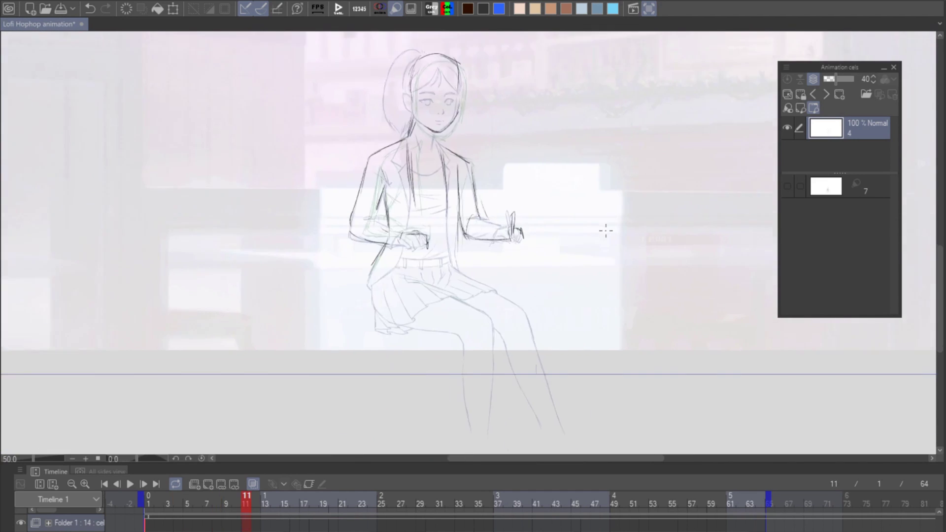
Begin tracing the mirrored figure on cel 4 at frame 11.
{"action": "scroll", "coordinate": [604, 228], "scroll_direction": "up", "scroll_amount": 3}
{"action": "mouse_move", "coordinate": [585, 207]}
{"action": "left_mouse_down"}
{"action": "mouse_move", "coordinate": [550, 157]}
{"action": "mouse_move", "coordinate": [549, 235]}
{"action": "left_mouse_up"}
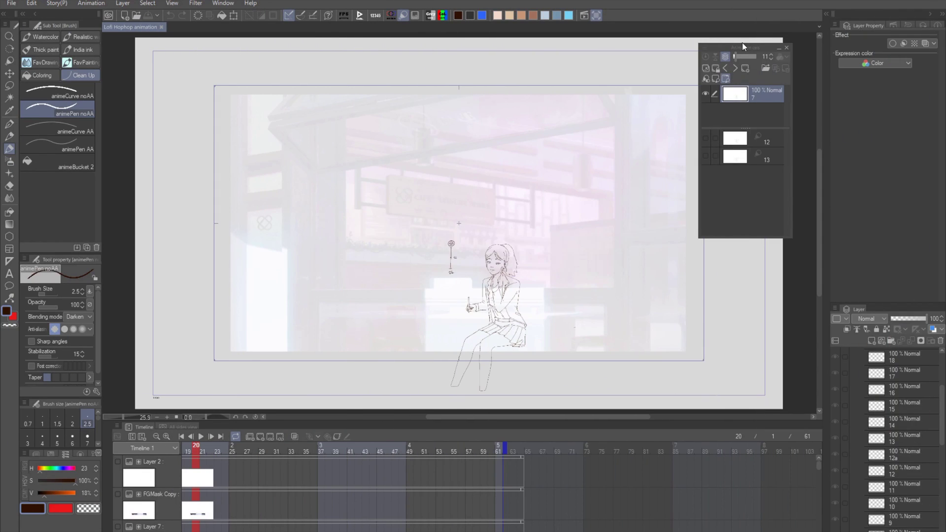
Close the Animation cels palette and show it again.
{"action": "left_click_drag", "start_coordinate": [737, 48], "coordinate": [600, 74]}
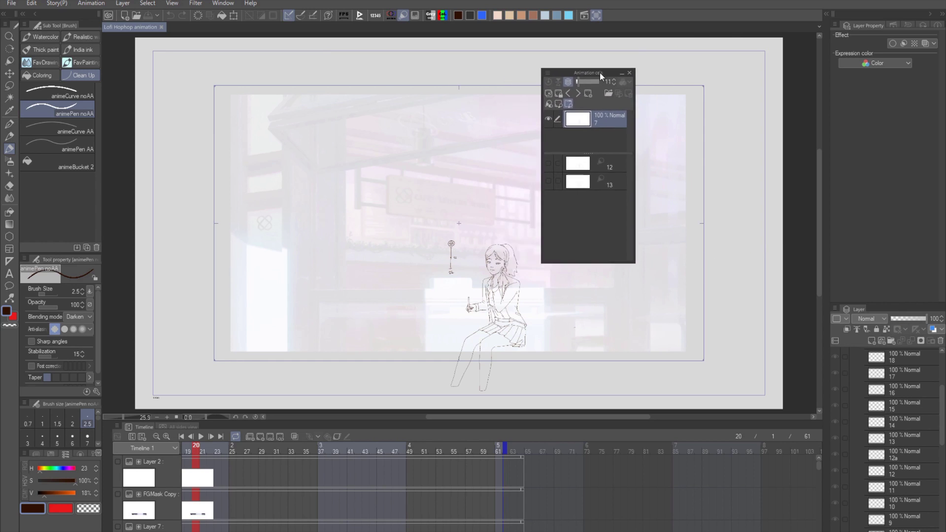
{"action": "left_click", "coordinate": [629, 73]}
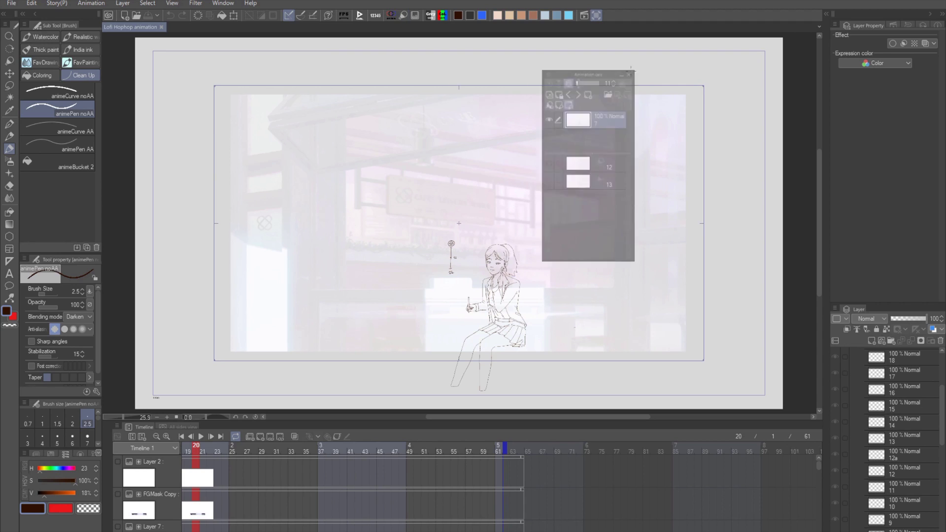
{"action": "left_click", "coordinate": [223, 4]}
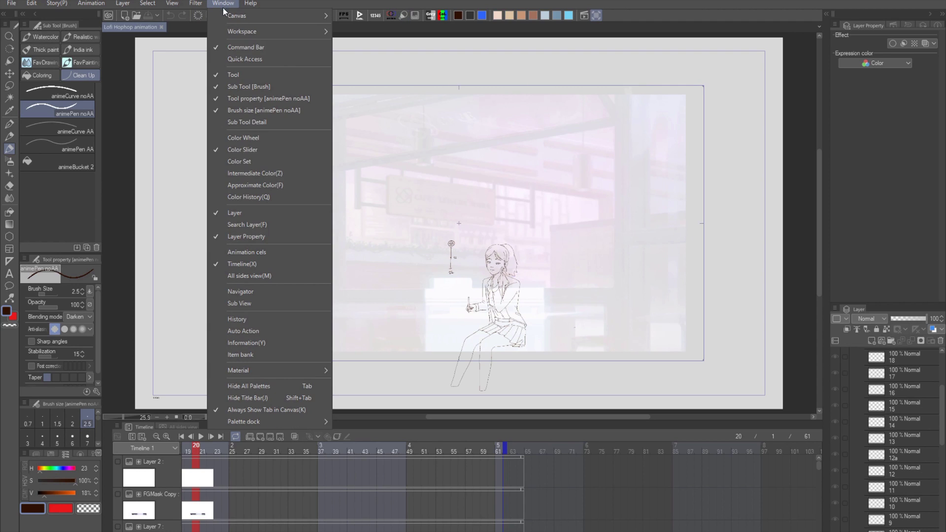
{"action": "left_click", "coordinate": [247, 252]}
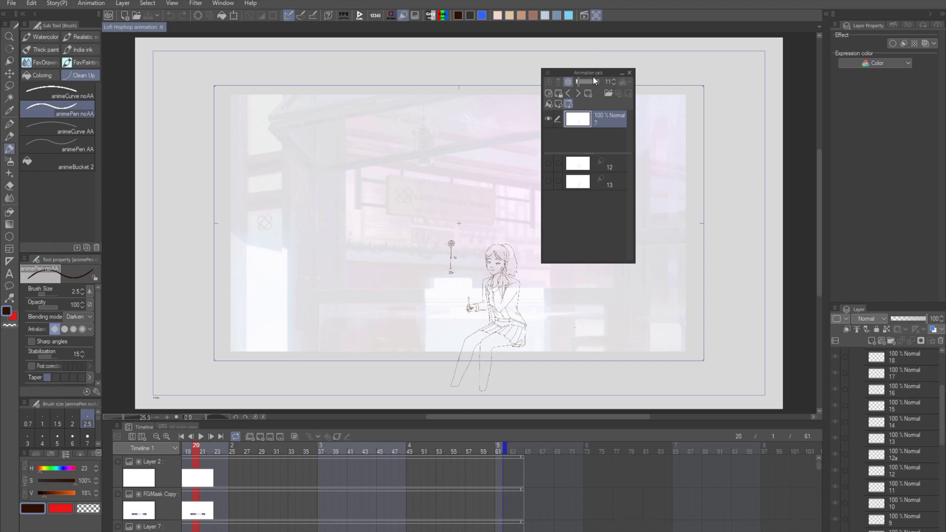
Move and enlarge the Animation cels palette, and display the common light table for the canvas.
{"action": "left_click_drag", "start_coordinate": [592, 76], "coordinate": [447, 74]}
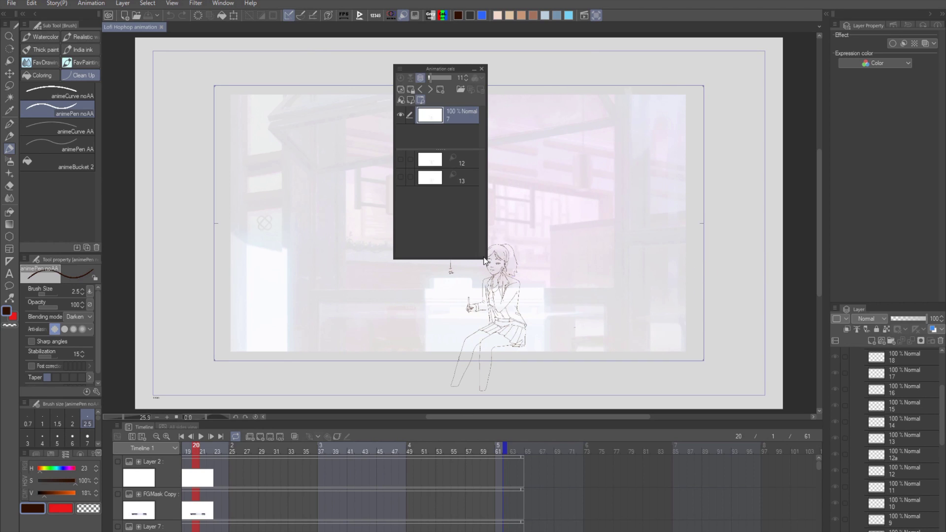
{"action": "left_click_drag", "start_coordinate": [483, 257], "coordinate": [631, 371]}
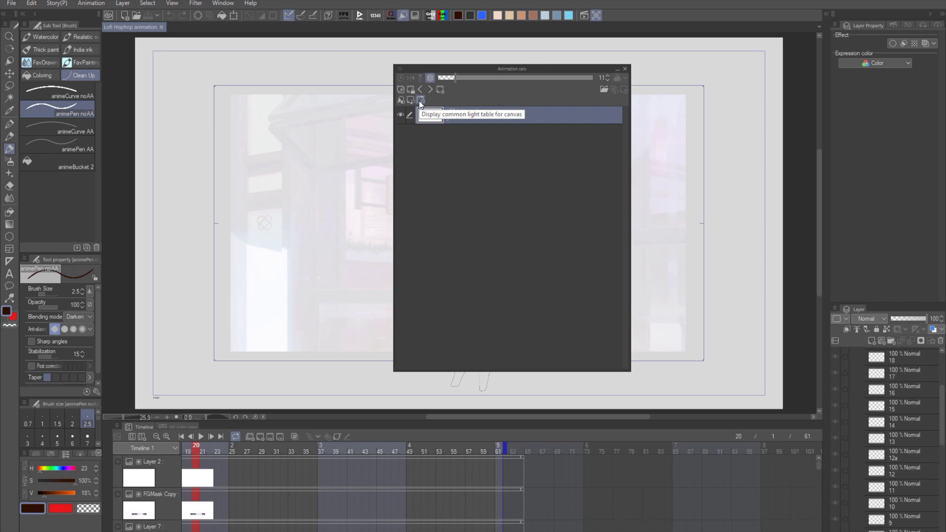
{"action": "left_click", "coordinate": [421, 101]}
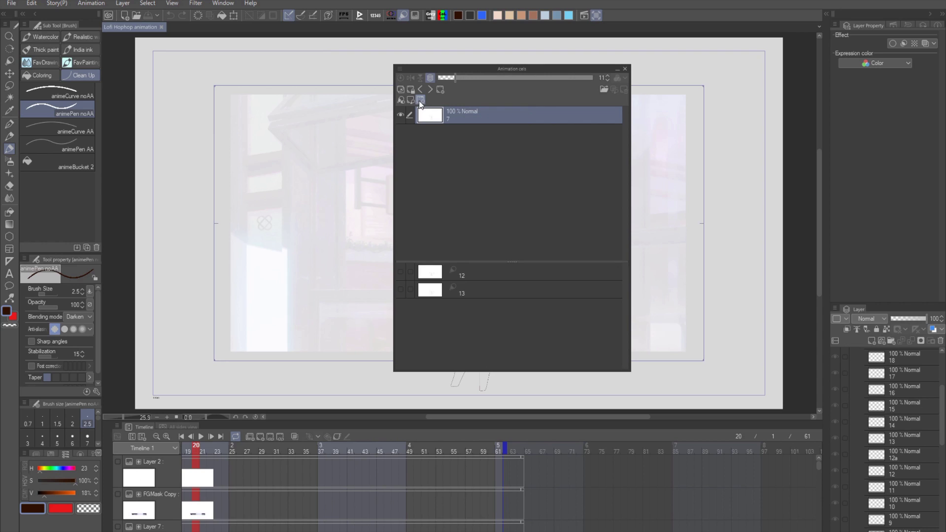
Shrink the Animation cels palette and raise the divider above its light table section.
{"action": "left_click_drag", "start_coordinate": [533, 258], "coordinate": [532, 203]}
{"action": "left_click_drag", "start_coordinate": [630, 184], "coordinate": [566, 184]}
{"action": "left_click_drag", "start_coordinate": [566, 371], "coordinate": [563, 315]}
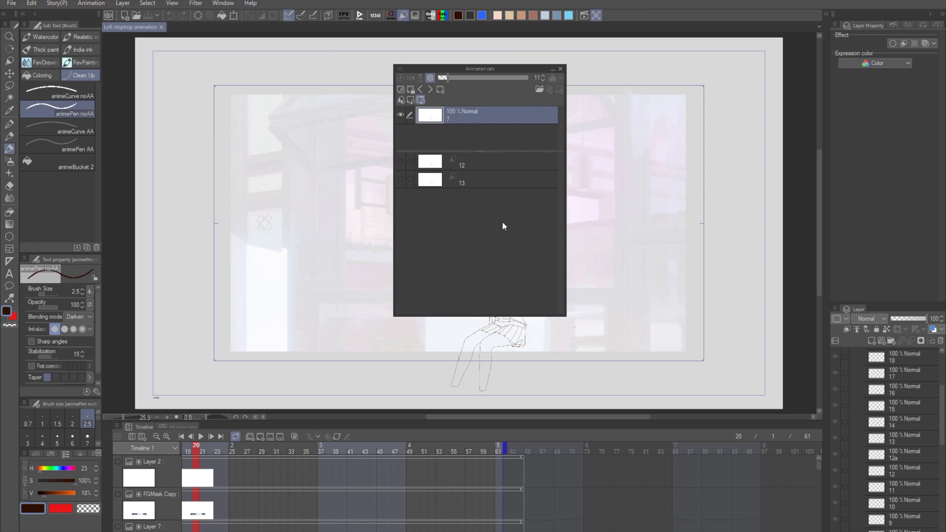
Go to frame 31, uncover the drawing, and enable the light table together with the light table tool.
{"action": "left_click_drag", "start_coordinate": [211, 450], "coordinate": [277, 446]}
{"action": "left_click_drag", "start_coordinate": [461, 69], "coordinate": [632, 90]}
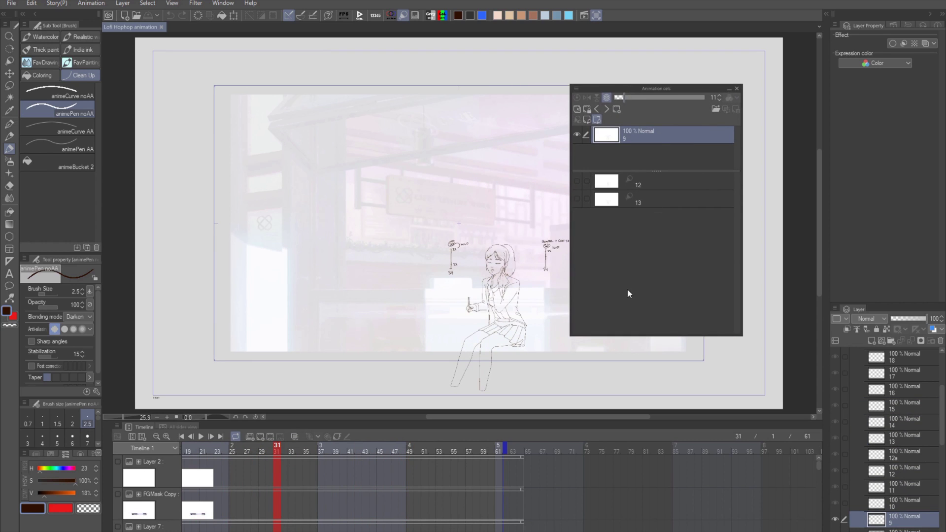
{"action": "left_click", "coordinate": [577, 110]}
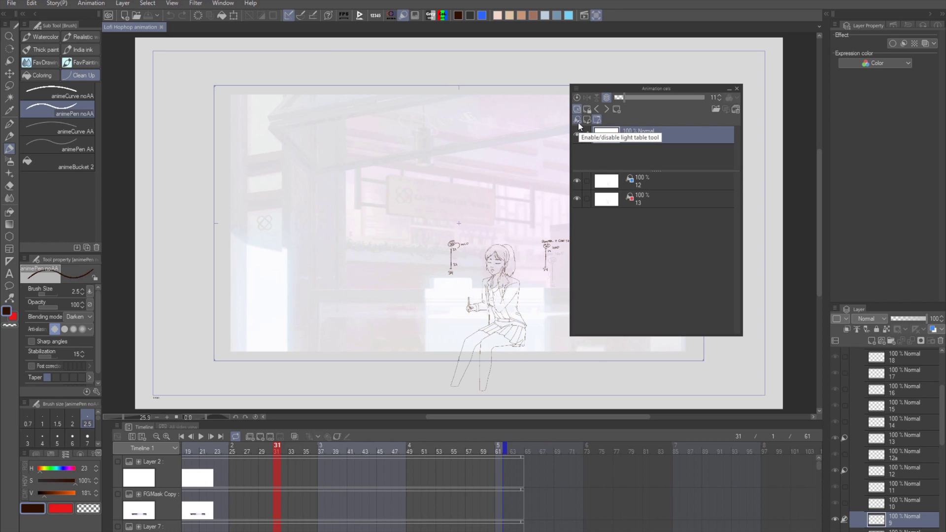
{"action": "left_click", "coordinate": [578, 121]}
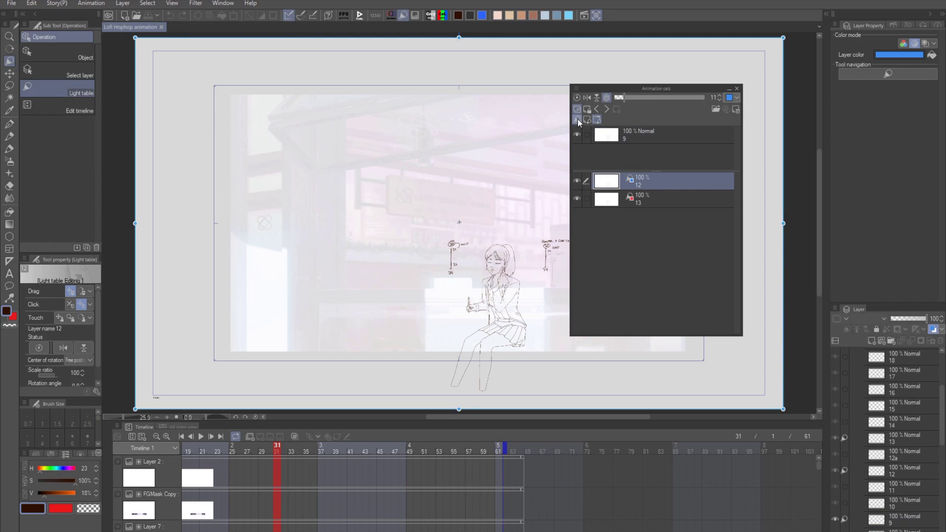
Offset the light table image of cel 12 from the drawing and set the light table opacity to 87.
{"action": "mouse_move", "coordinate": [513, 213]}
{"action": "left_mouse_down"}
{"action": "mouse_move", "coordinate": [471, 211]}
{"action": "mouse_move", "coordinate": [506, 218]}
{"action": "left_mouse_up"}
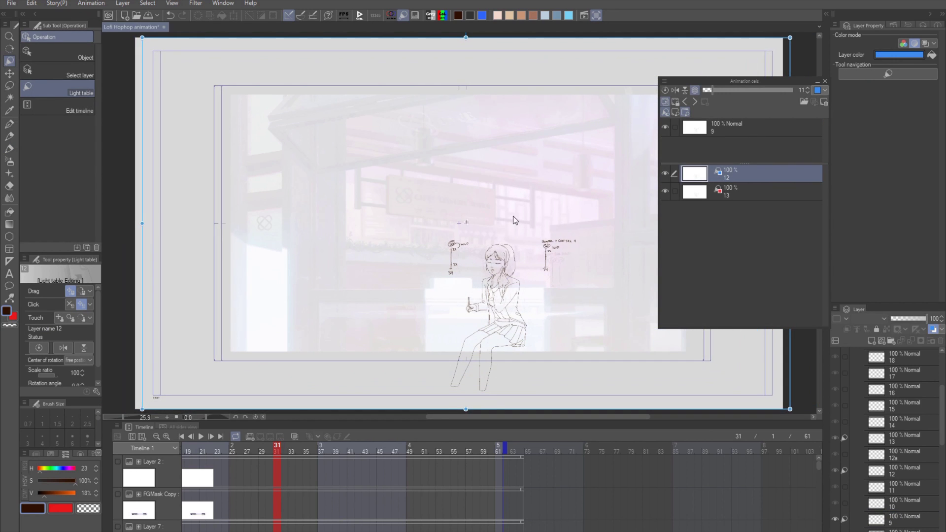
{"action": "scroll", "coordinate": [508, 222], "scroll_direction": "up", "scroll_amount": 1}
{"action": "left_click_drag", "start_coordinate": [724, 90], "coordinate": [782, 92]}
{"action": "mouse_move", "coordinate": [548, 275]}
{"action": "left_mouse_down"}
{"action": "mouse_move", "coordinate": [487, 183]}
{"action": "mouse_move", "coordinate": [476, 193]}
{"action": "mouse_move", "coordinate": [554, 247]}
{"action": "left_mouse_up"}
Switch to cel 9, reselect light table cel 12 and bring it back into alignment with the drawing.
{"action": "left_click", "coordinate": [767, 131]}
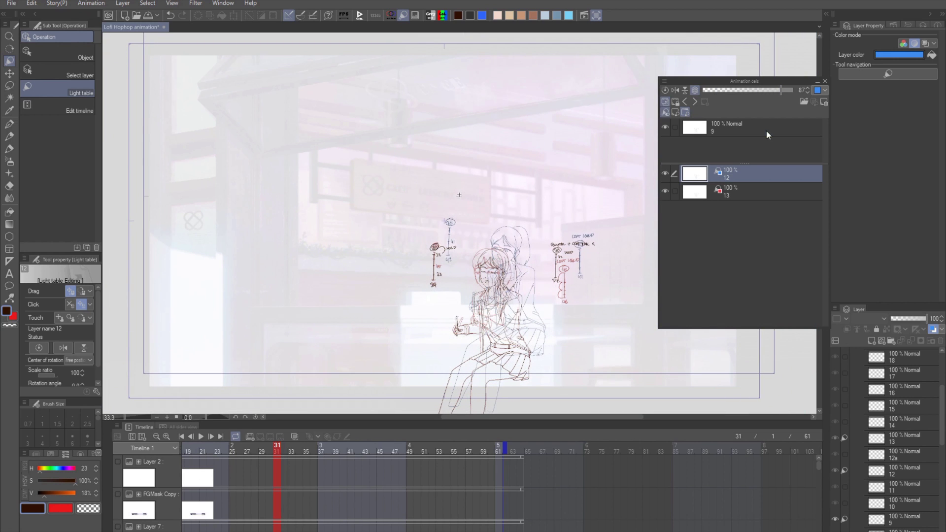
{"action": "key", "text": "p"}
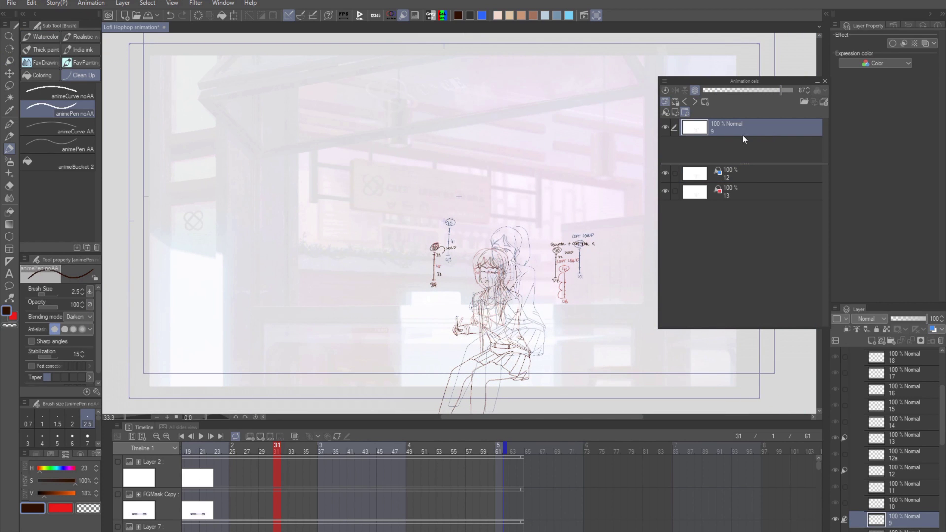
{"action": "left_click", "coordinate": [755, 173]}
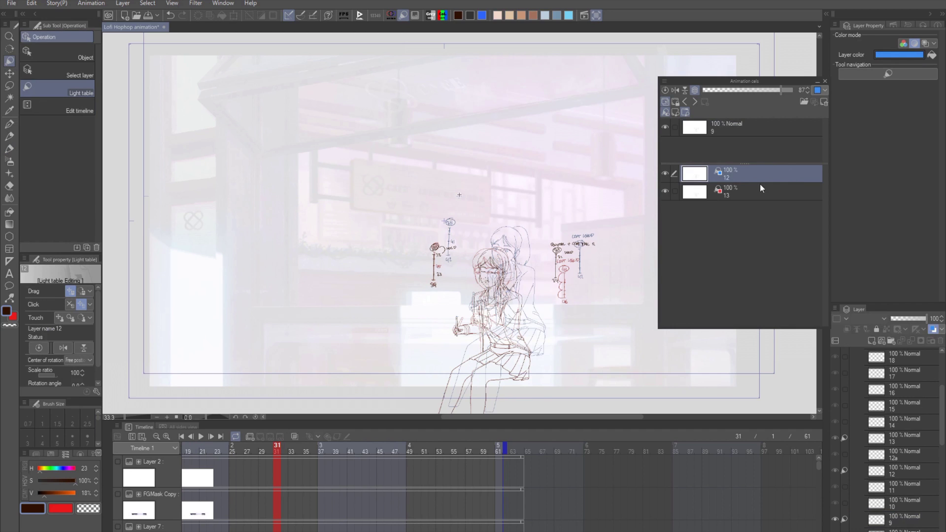
{"action": "mouse_move", "coordinate": [564, 169]}
{"action": "left_mouse_down"}
{"action": "mouse_move", "coordinate": [575, 184]}
{"action": "mouse_move", "coordinate": [572, 205]}
{"action": "mouse_move", "coordinate": [532, 200]}
{"action": "mouse_move", "coordinate": [579, 186]}
{"action": "left_mouse_up"}
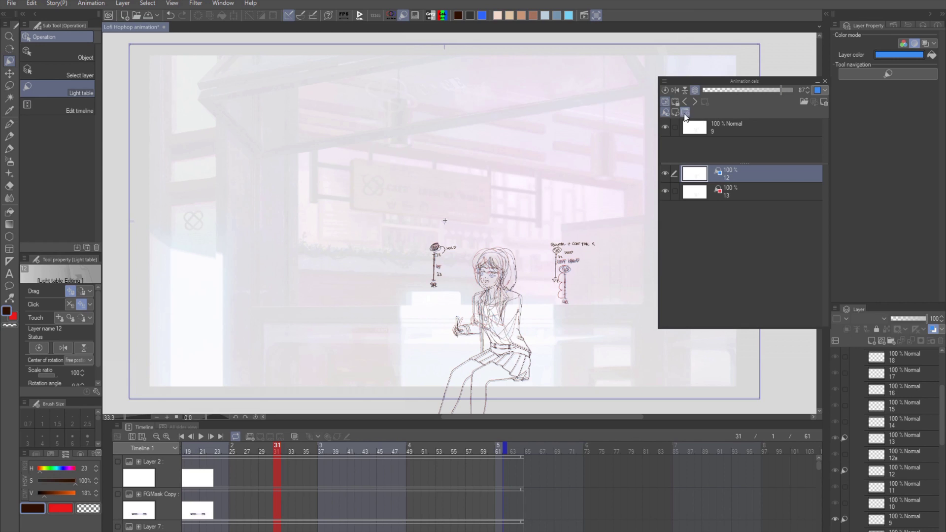
Enlarge the cel area above the light table section in the Animation cels palette.
{"action": "left_click_drag", "start_coordinate": [746, 163], "coordinate": [729, 179]}
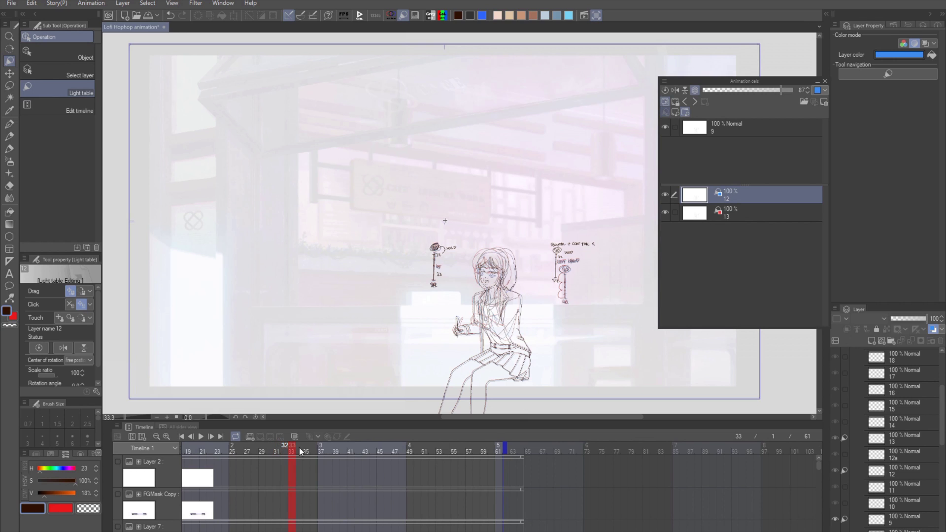
Go to frame 45 on the timeline and register cels 13 and 12 on the light table as additional images.
{"action": "left_click_drag", "start_coordinate": [300, 448], "coordinate": [248, 462]}
{"action": "left_click", "coordinate": [741, 197]}
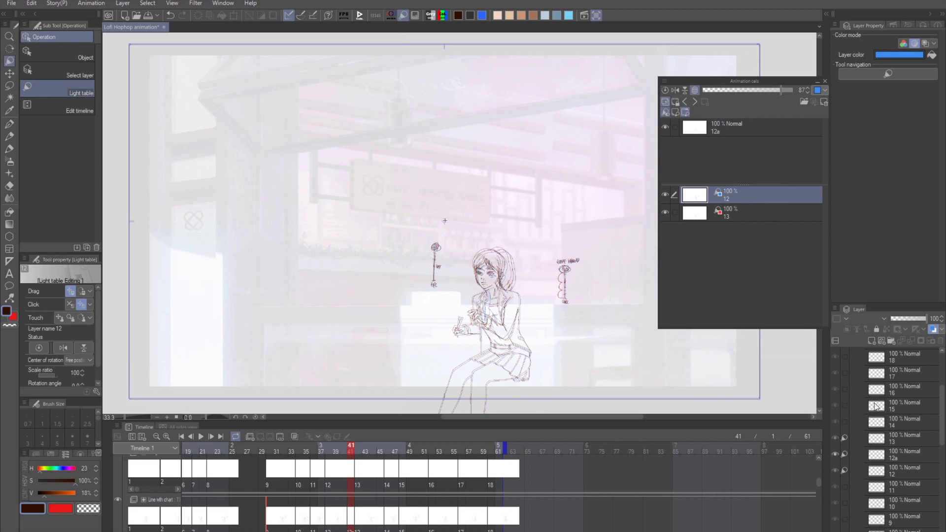
{"action": "left_click", "coordinate": [375, 454]}
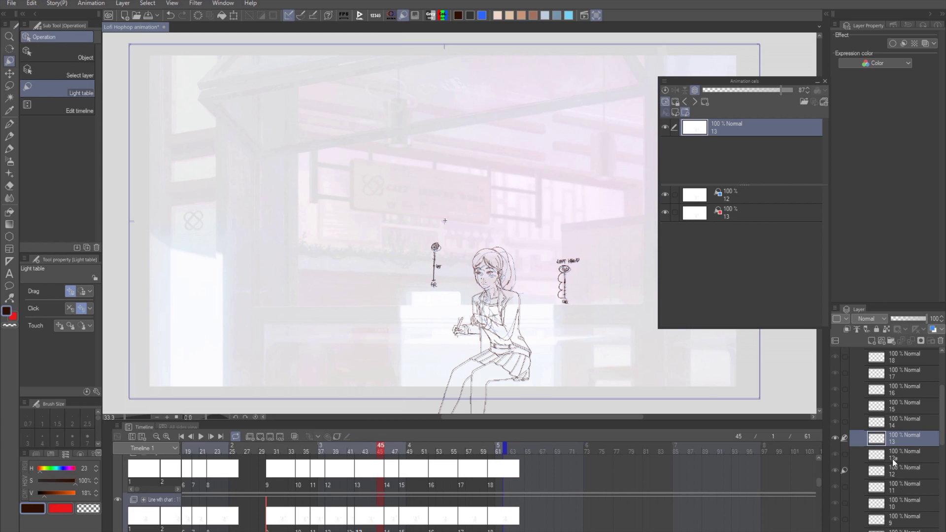
{"action": "left_click_drag", "start_coordinate": [907, 439], "coordinate": [769, 286]}
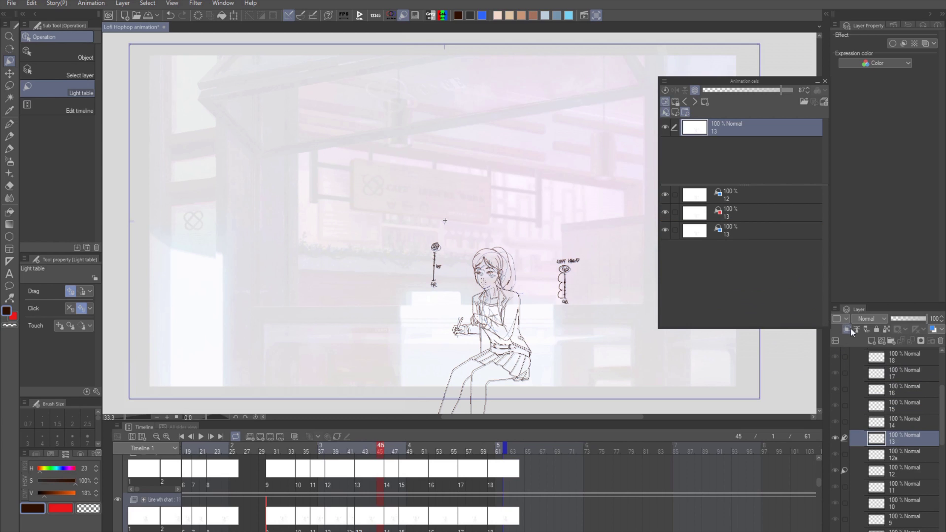
{"action": "left_click_drag", "start_coordinate": [902, 477], "coordinate": [761, 280]}
{"action": "key", "text": "b"}
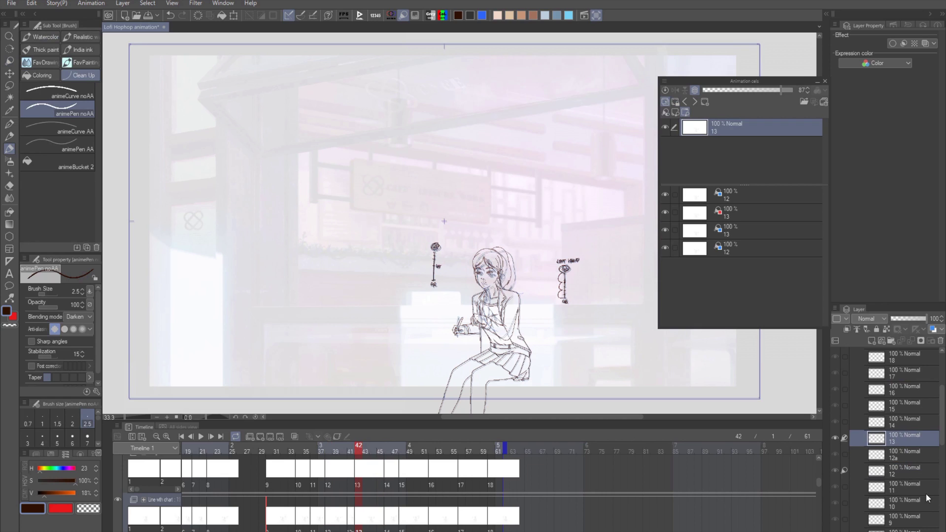
Go to cel 15 at frame 48 and deregister the duplicate images of cels 12 and 13 from the light table.
{"action": "key", "text": "Right"}
{"action": "key", "text": "Right"}
{"action": "left_click", "coordinate": [746, 249]}
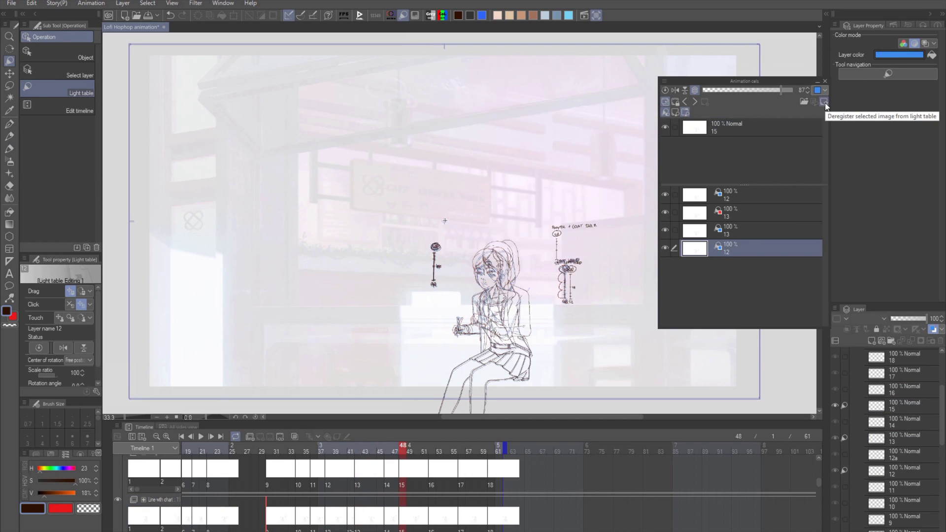
{"action": "left_click", "coordinate": [825, 102]}
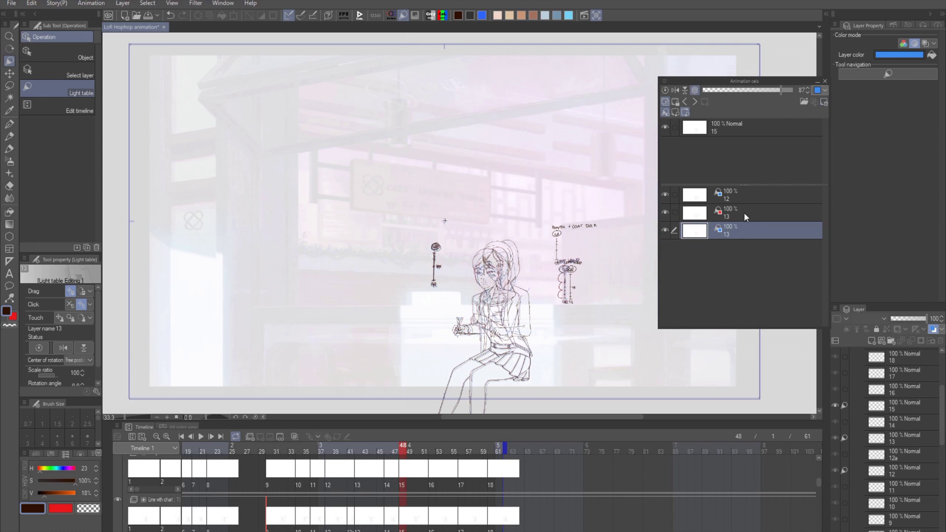
{"action": "left_click", "coordinate": [824, 102]}
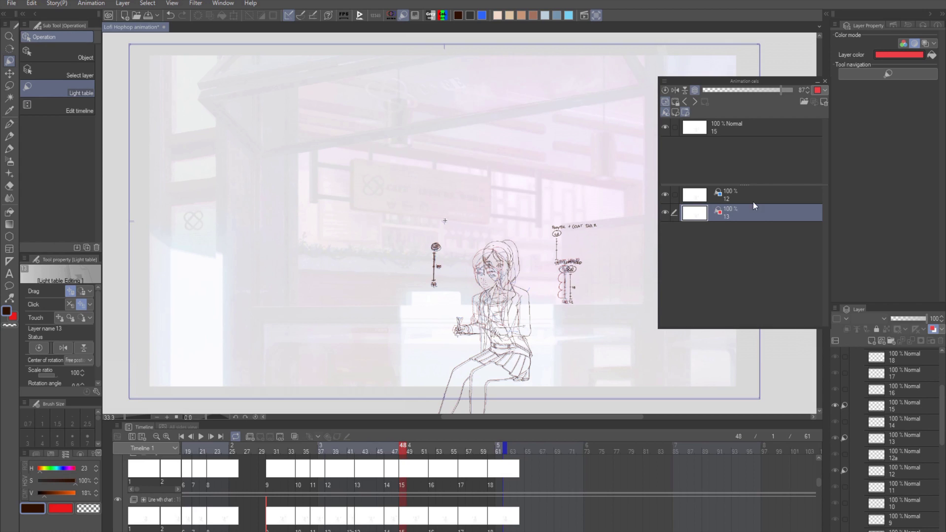
Turn on the layer color of light table cel 13 and change it to the blue 3E65EC.
{"action": "left_click_drag", "start_coordinate": [730, 81], "coordinate": [704, 77]}
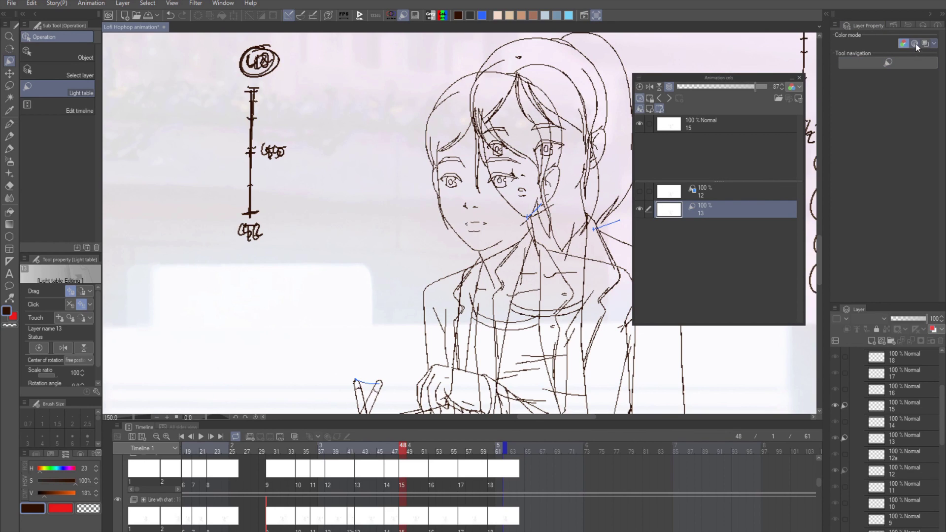
{"action": "left_click", "coordinate": [915, 44]}
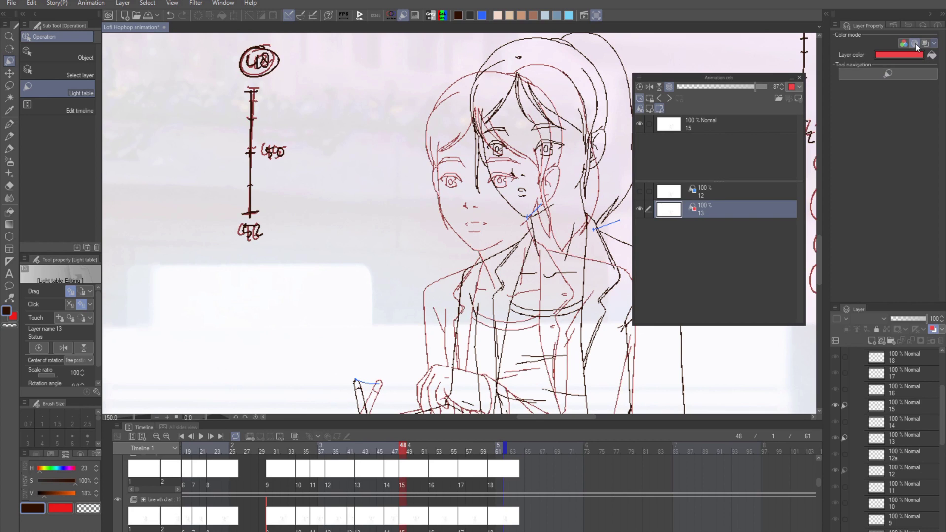
{"action": "left_click", "coordinate": [897, 55]}
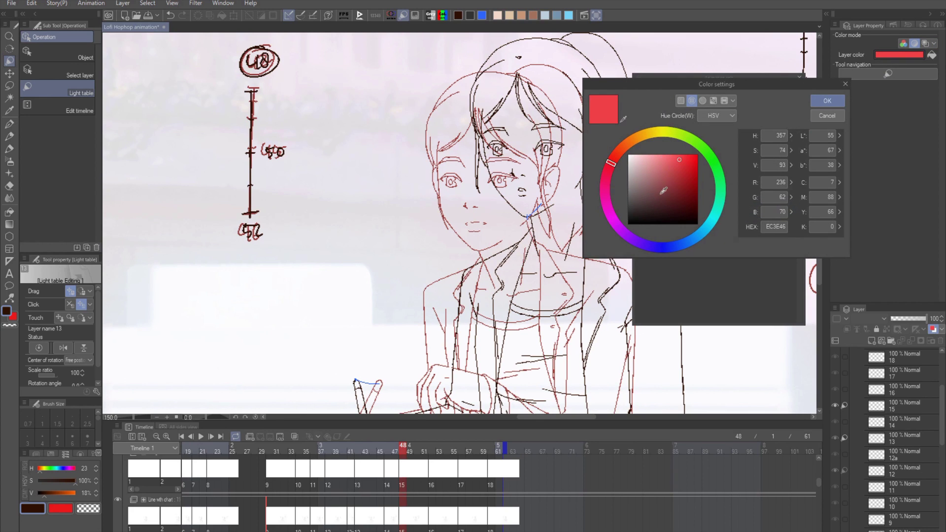
{"action": "left_click_drag", "start_coordinate": [668, 250], "coordinate": [712, 163]}
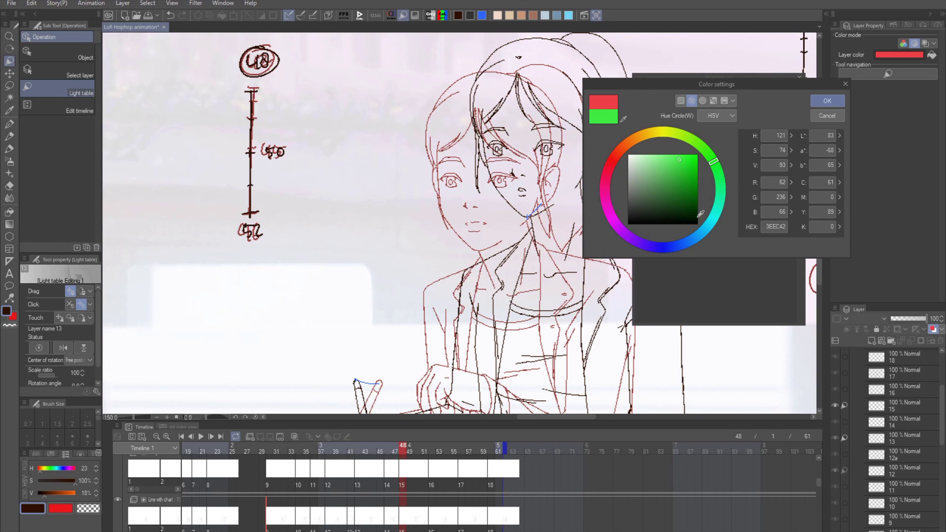
{"action": "left_click", "coordinate": [676, 246]}
{"action": "left_click", "coordinate": [827, 102]}
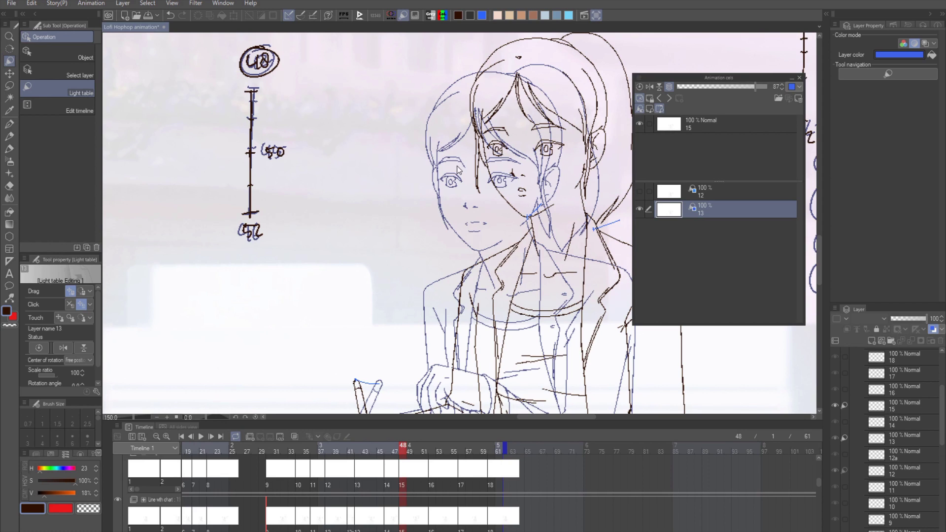
Set the layer color of light table cel 13 to the fully saturated blue 0039FF.
{"action": "left_click", "coordinate": [894, 57]}
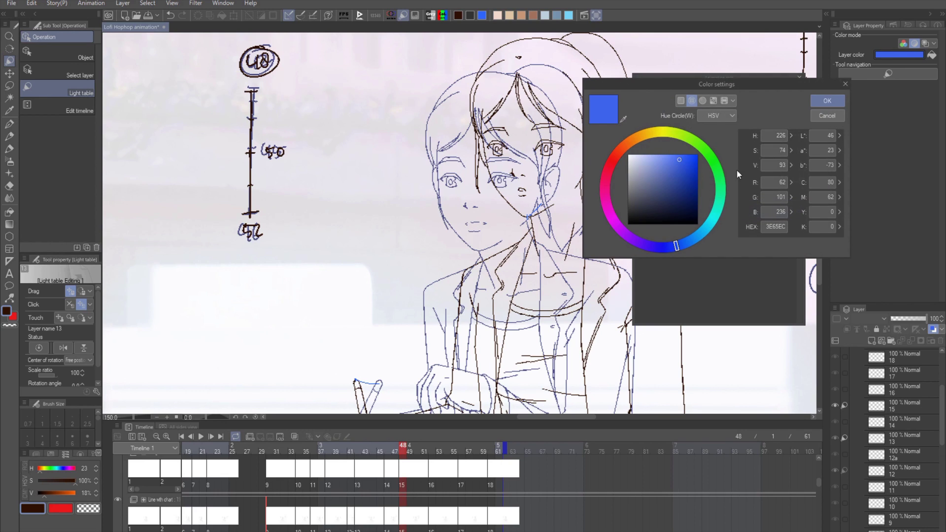
{"action": "left_click_drag", "start_coordinate": [687, 162], "coordinate": [726, 132]}
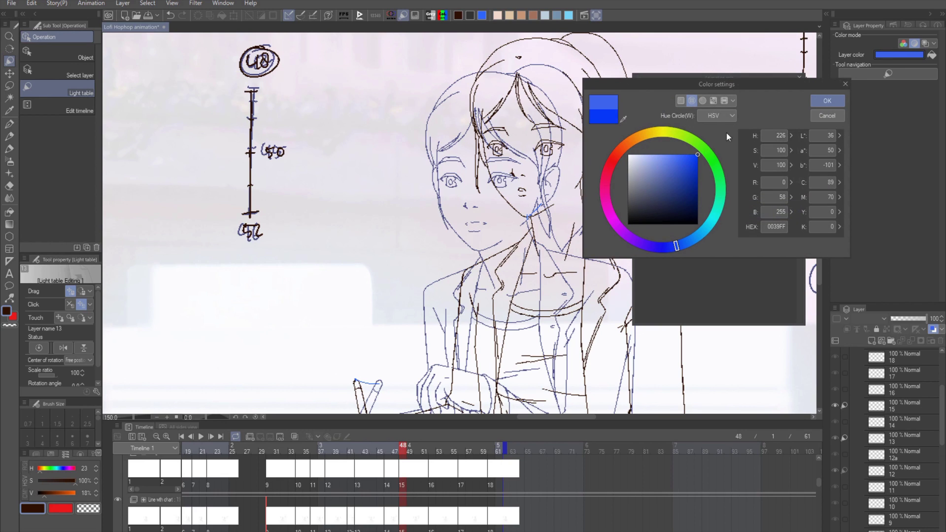
{"action": "left_click", "coordinate": [827, 101]}
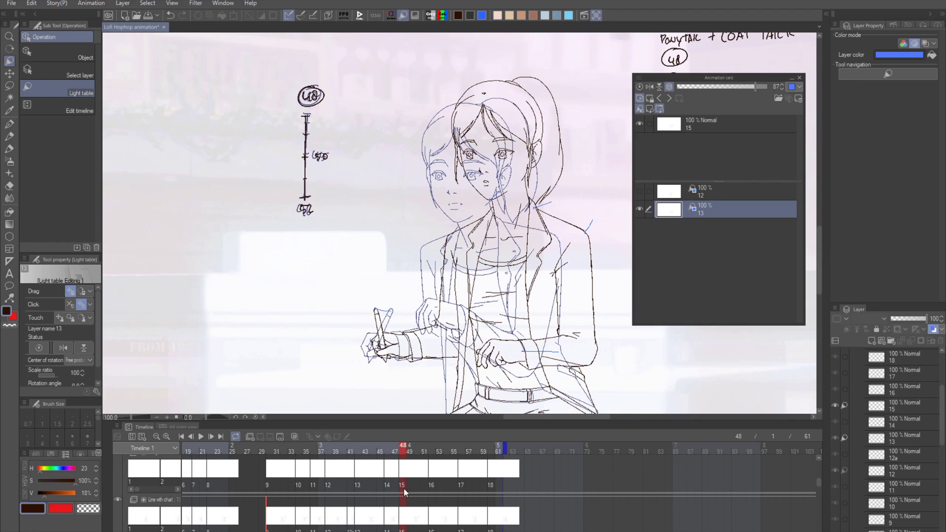
Go to cel 16 at frame 52 and turn on the display of light table cel 12.
{"action": "left_click", "coordinate": [430, 487]}
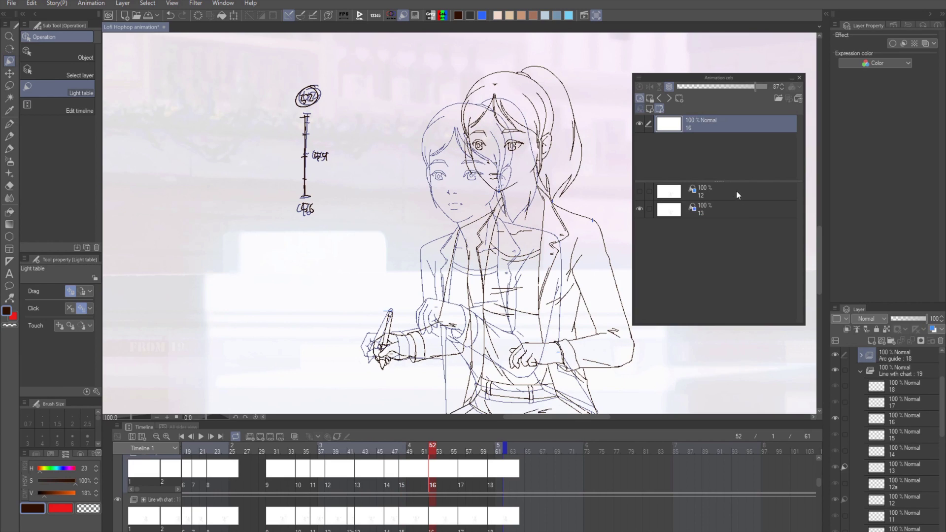
{"action": "left_click", "coordinate": [733, 220]}
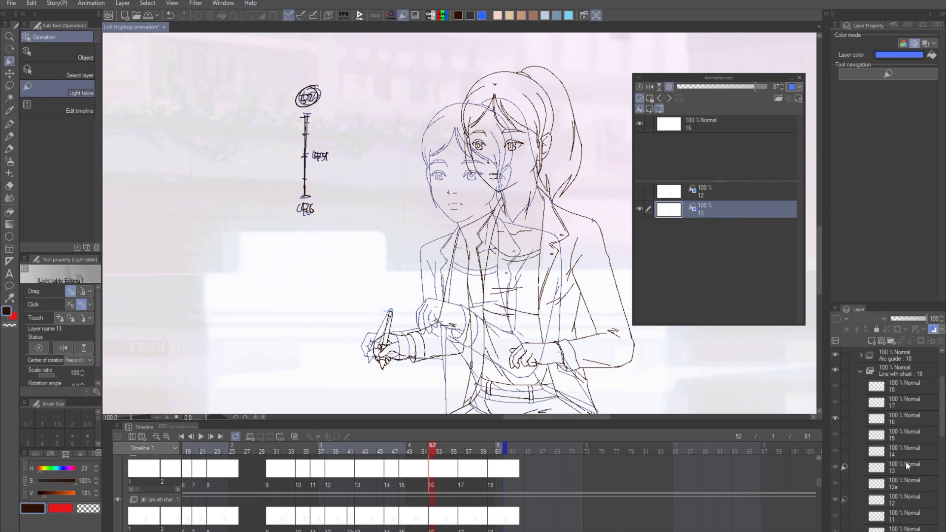
{"action": "mouse_move", "coordinate": [906, 434]}
{"action": "left_mouse_down"}
{"action": "mouse_move", "coordinate": [738, 304]}
{"action": "mouse_move", "coordinate": [741, 261]}
{"action": "left_mouse_up"}
{"action": "key", "text": "b"}
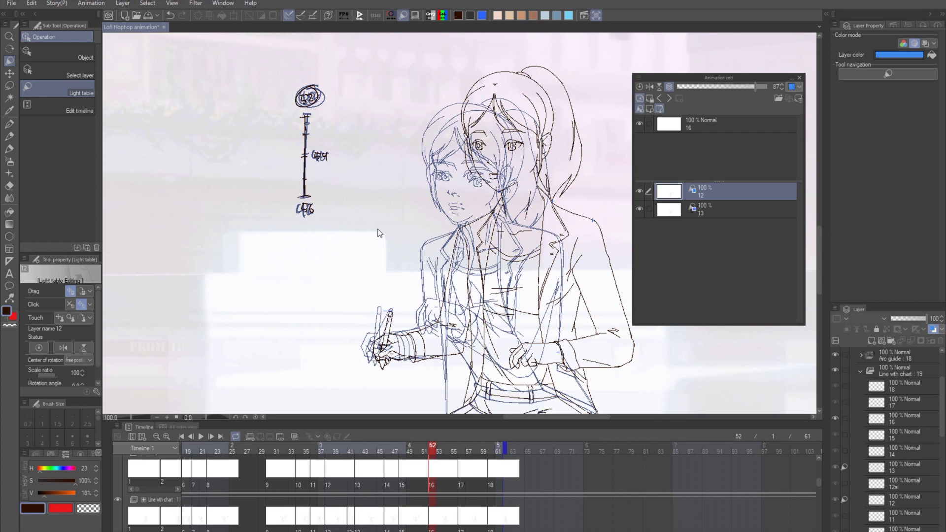
Switch the light table image of cel 12 to cel 15 by stepping through the cels.
{"action": "key", "text": "Right"}
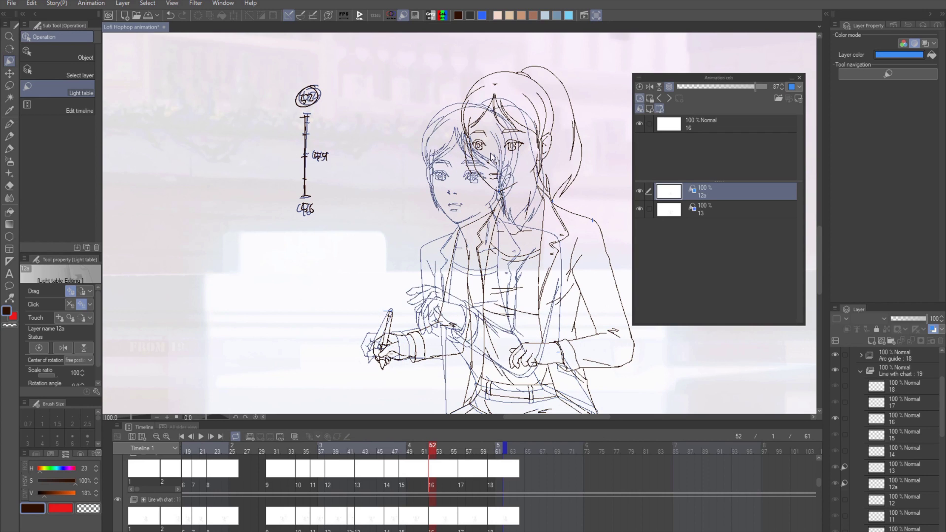
{"action": "key", "text": "Right"}
{"action": "key", "text": "Right"}
{"action": "key", "text": "Right"}
{"action": "key", "text": "Right"}
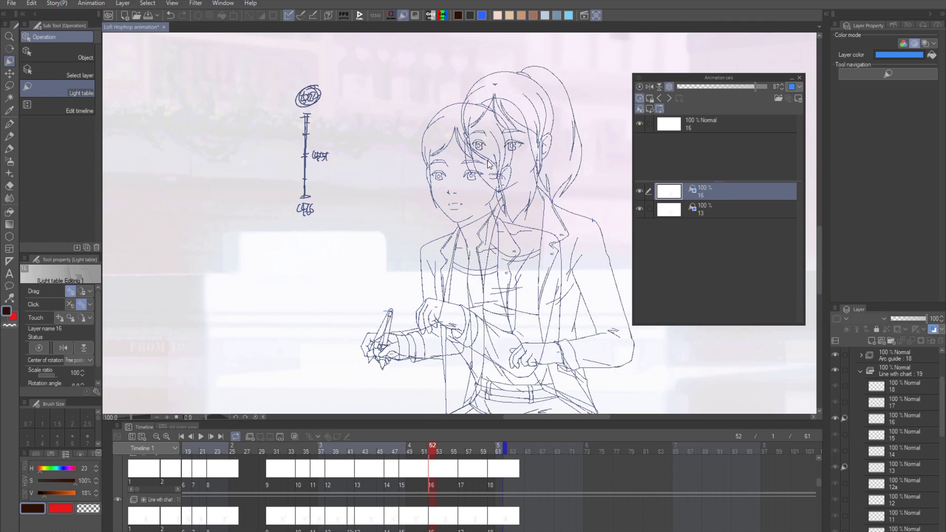
{"action": "key", "text": "Left"}
Select light table cel 13 and switch it to cel 16 by stepping through the cels.
{"action": "left_click", "coordinate": [719, 208]}
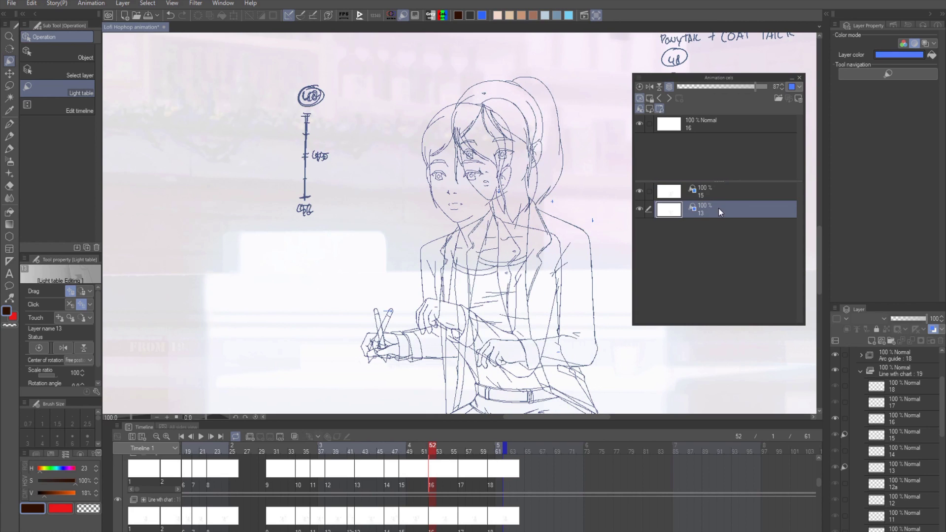
{"action": "left_click", "coordinate": [662, 97]}
{"action": "left_click", "coordinate": [663, 98]}
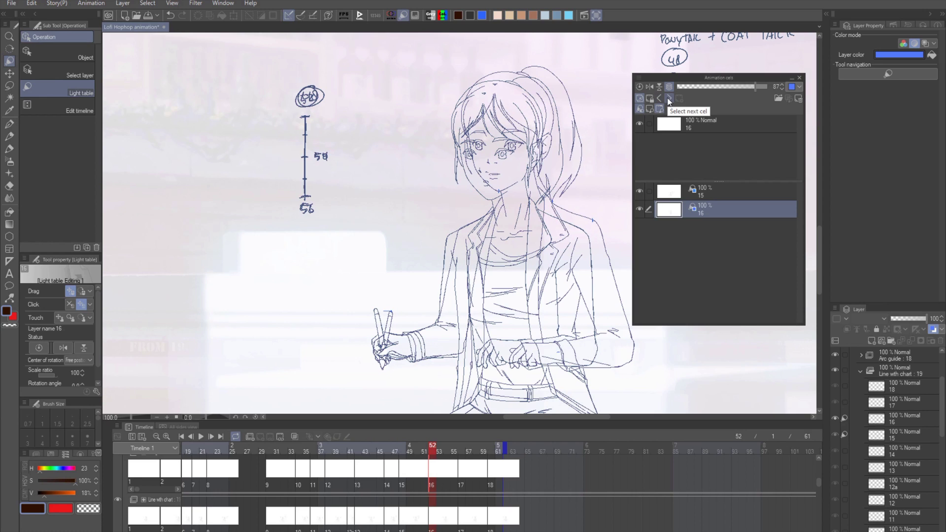
Look up the track editing commands and shortcuts for selecting the previous and next cel.
{"action": "left_click", "coordinate": [91, 4]}
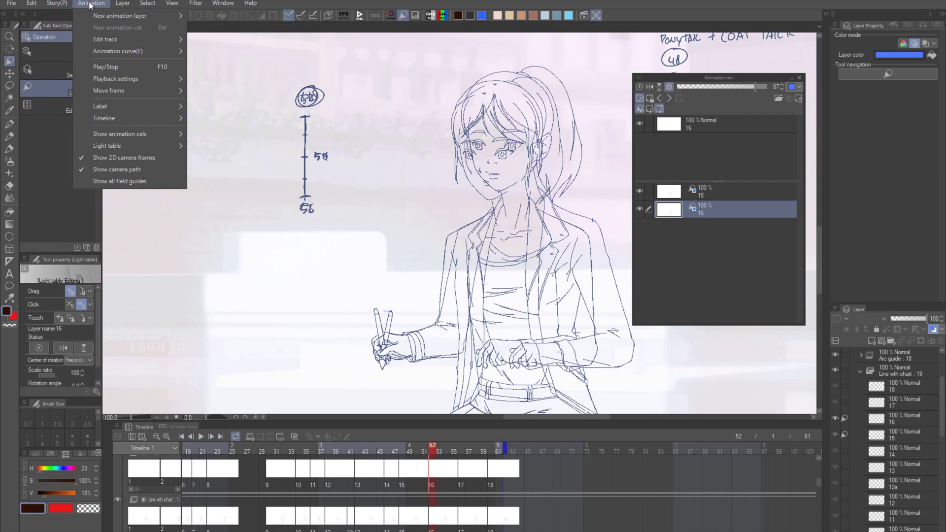
{"action": "mouse_move", "coordinate": [111, 44]}
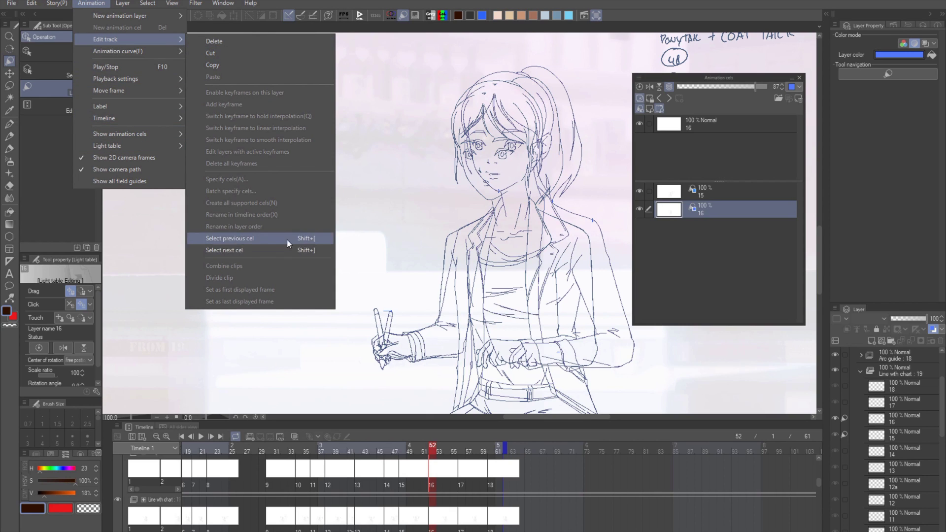
{"action": "left_click", "coordinate": [710, 282]}
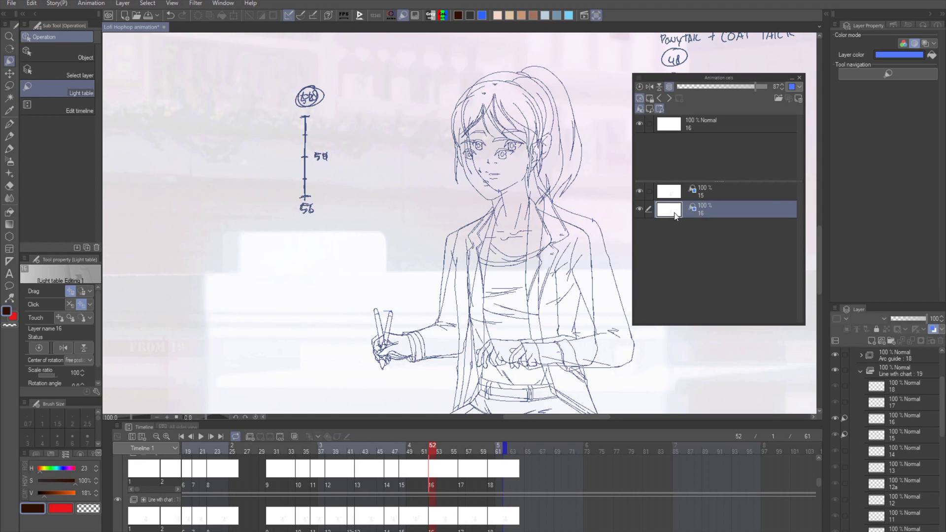
Switch the second light table image to cel 17, hide both light table images and reselect cel 16 for drawing.
{"action": "left_click", "coordinate": [640, 191]}
{"action": "left_click", "coordinate": [639, 208]}
{"action": "key", "text": "b"}
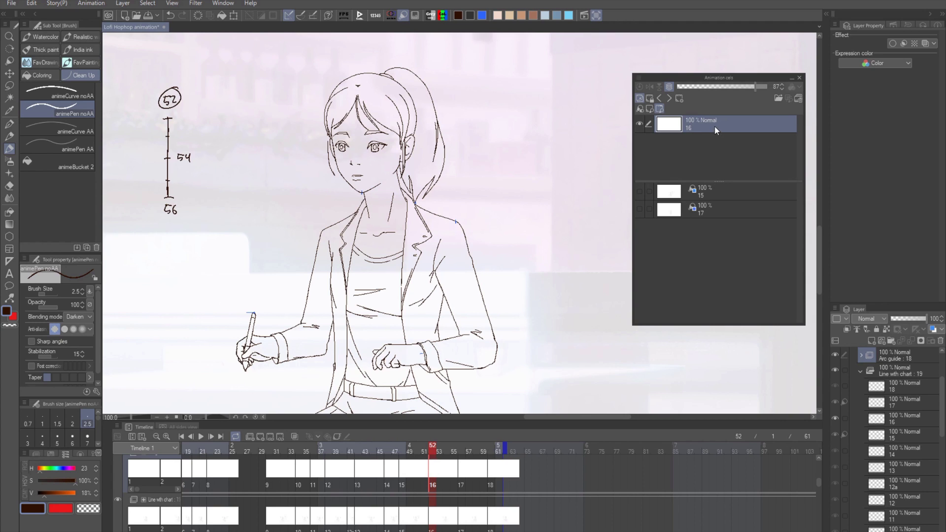
Show light table cel 15, then move and slightly rotate it over the drawing of cel 16.
{"action": "left_click", "coordinate": [682, 191]}
{"action": "key", "text": "ctrl+minus"}
{"action": "key", "text": "ctrl+minus"}
{"action": "left_click_drag", "start_coordinate": [523, 220], "coordinate": [510, 176]}
{"action": "mouse_move", "coordinate": [529, 218]}
{"action": "left_mouse_down"}
{"action": "mouse_move", "coordinate": [511, 170]}
{"action": "mouse_move", "coordinate": [529, 315]}
{"action": "mouse_move", "coordinate": [521, 201]}
{"action": "left_mouse_up"}
{"action": "mouse_move", "coordinate": [521, 202]}
{"action": "left_mouse_down"}
{"action": "mouse_move", "coordinate": [482, 179]}
{"action": "mouse_move", "coordinate": [481, 197]}
{"action": "left_mouse_up"}
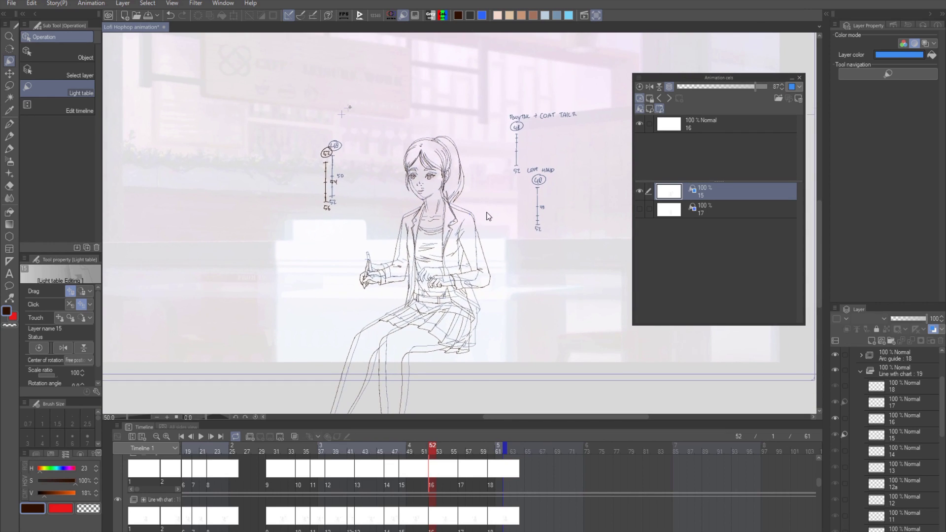
{"action": "mouse_move", "coordinate": [530, 208]}
{"action": "left_mouse_down"}
{"action": "mouse_move", "coordinate": [536, 235]}
{"action": "mouse_move", "coordinate": [526, 271]}
{"action": "mouse_move", "coordinate": [549, 185]}
{"action": "mouse_move", "coordinate": [521, 212]}
{"action": "mouse_move", "coordinate": [356, 131]}
{"action": "left_mouse_up"}
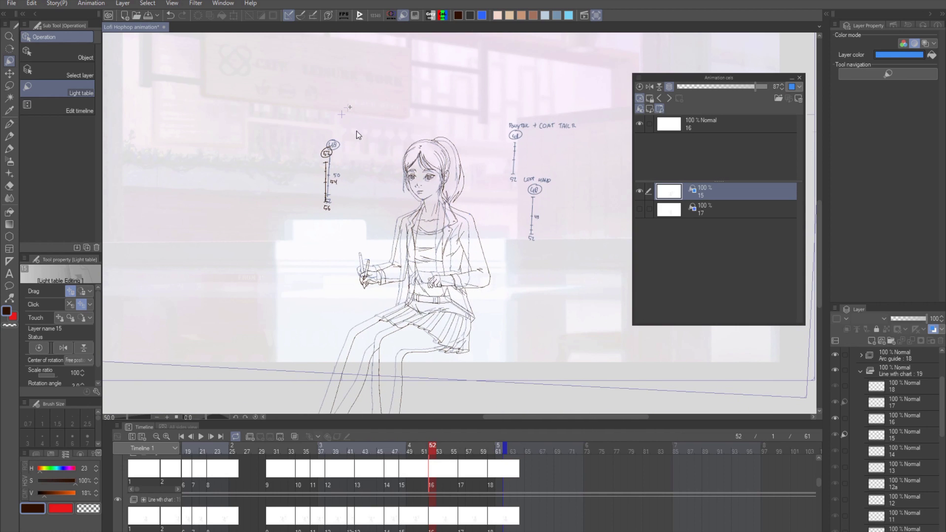
Scale light table cel 15 down to about 76 percent and move it beside the drawing.
{"action": "scroll", "coordinate": [352, 102], "scroll_direction": "up", "scroll_amount": 1}
{"action": "left_click_drag", "start_coordinate": [368, 99], "coordinate": [372, 124]}
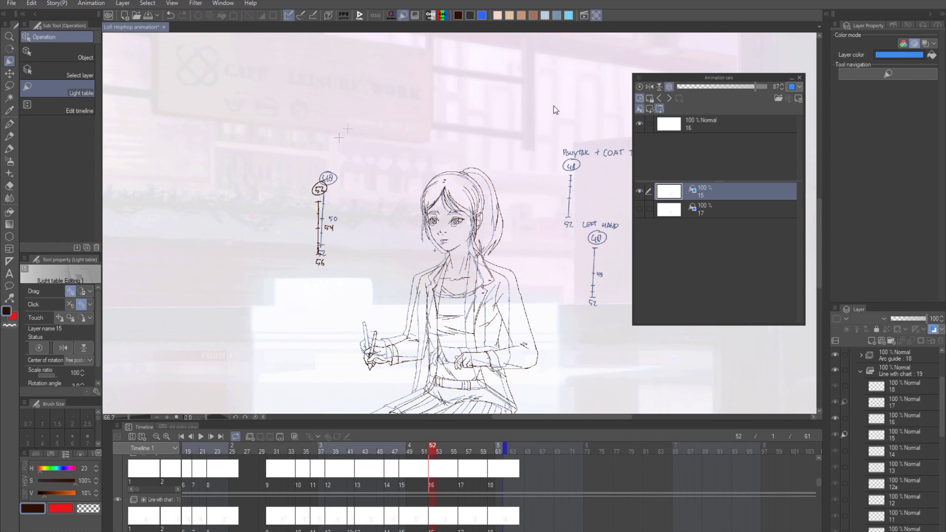
{"action": "scroll", "coordinate": [487, 162], "scroll_direction": "down", "scroll_amount": 3}
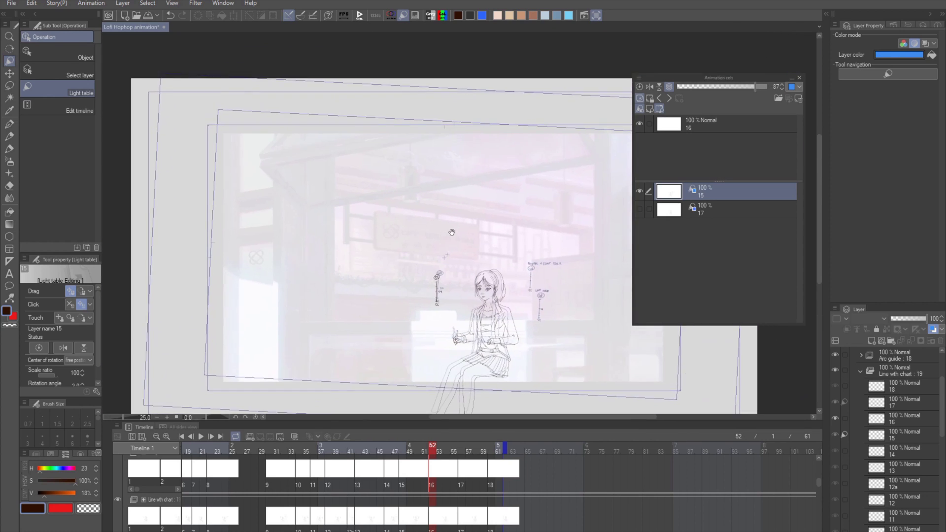
{"action": "left_click_drag", "start_coordinate": [349, 183], "coordinate": [374, 171]}
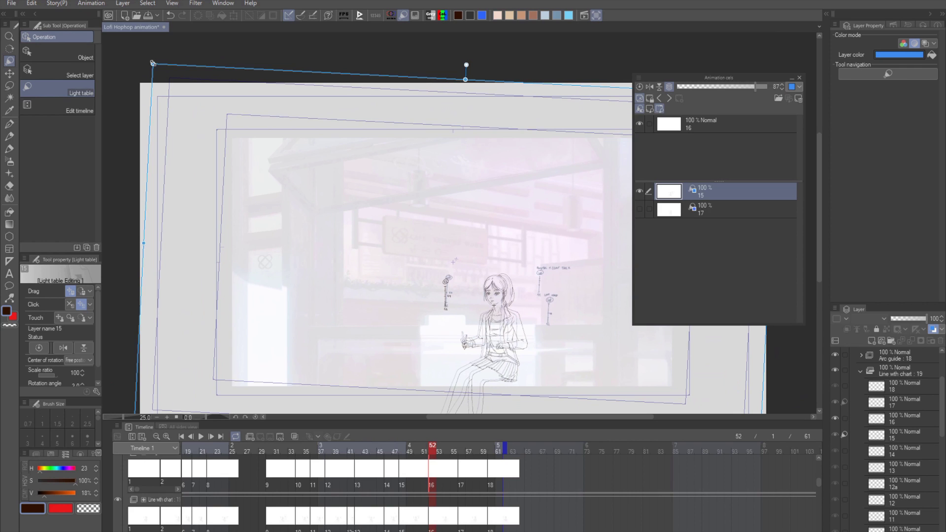
{"action": "left_click_drag", "start_coordinate": [153, 64], "coordinate": [299, 157]}
{"action": "left_click_drag", "start_coordinate": [414, 219], "coordinate": [378, 151]}
{"action": "left_click_drag", "start_coordinate": [456, 207], "coordinate": [415, 178]}
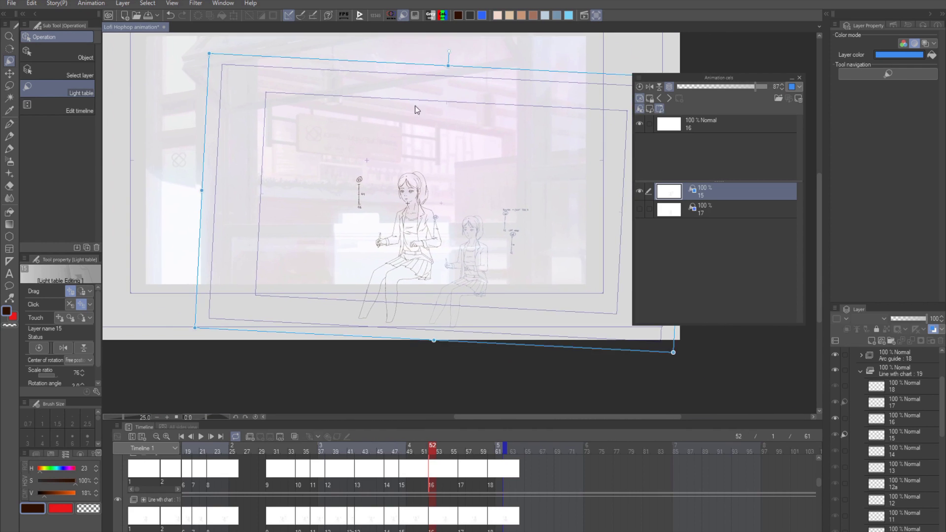
Reset the transformation of light table cel 15 to its original position, rotation and scale.
{"action": "left_click", "coordinate": [639, 89]}
{"action": "scroll", "coordinate": [412, 157], "scroll_direction": "up", "scroll_amount": 2}
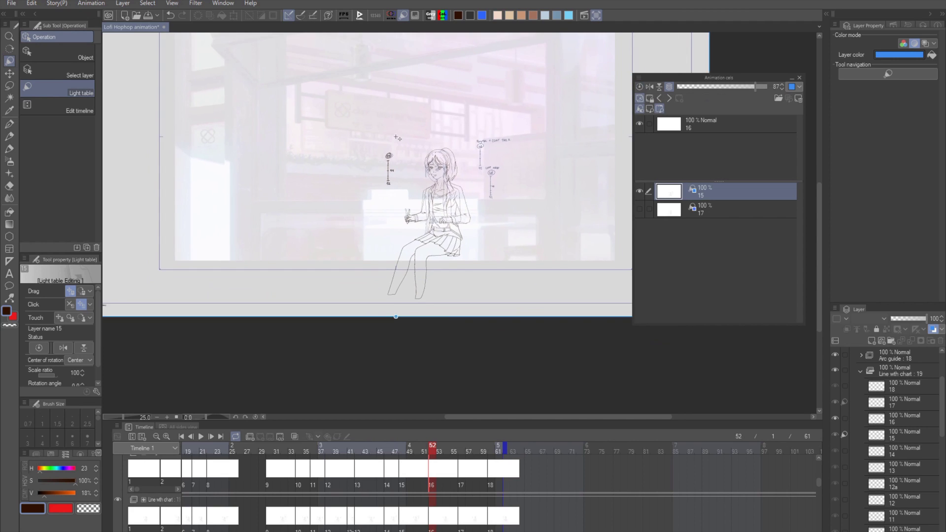
{"action": "left_click_drag", "start_coordinate": [468, 117], "coordinate": [436, 137]}
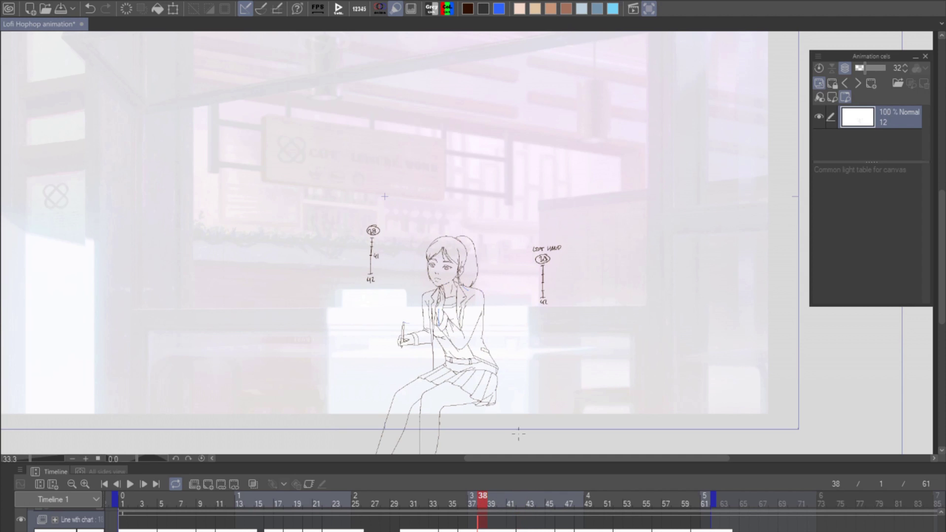
Compare the key drawings on frames 38 and 42 and register cels 12 and 13 on the common light table for canvas.
{"action": "left_click", "coordinate": [522, 502]}
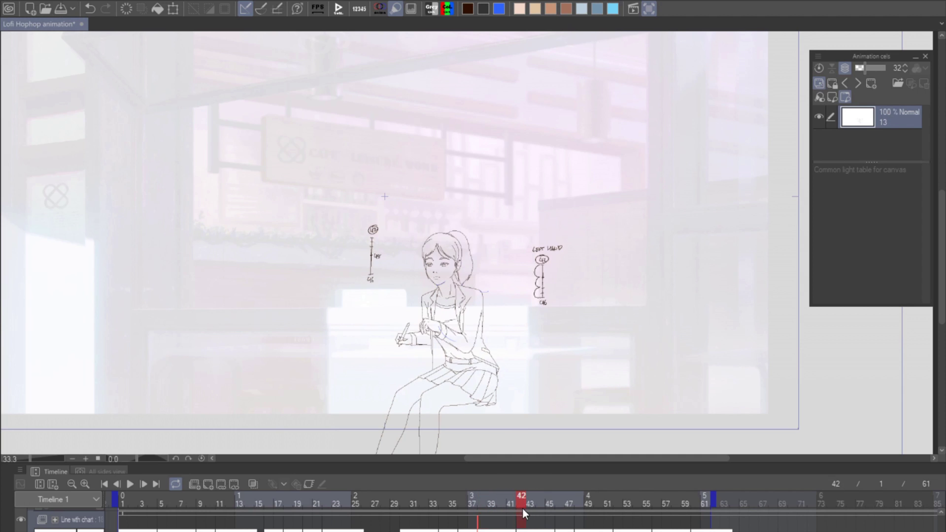
{"action": "left_click", "coordinate": [484, 503]}
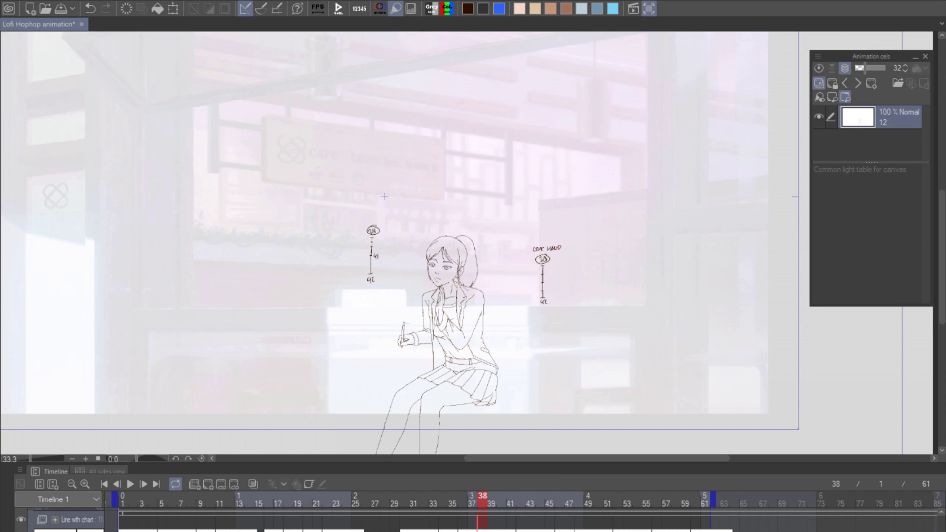
{"action": "left_click_drag", "start_coordinate": [944, 345], "coordinate": [895, 220]}
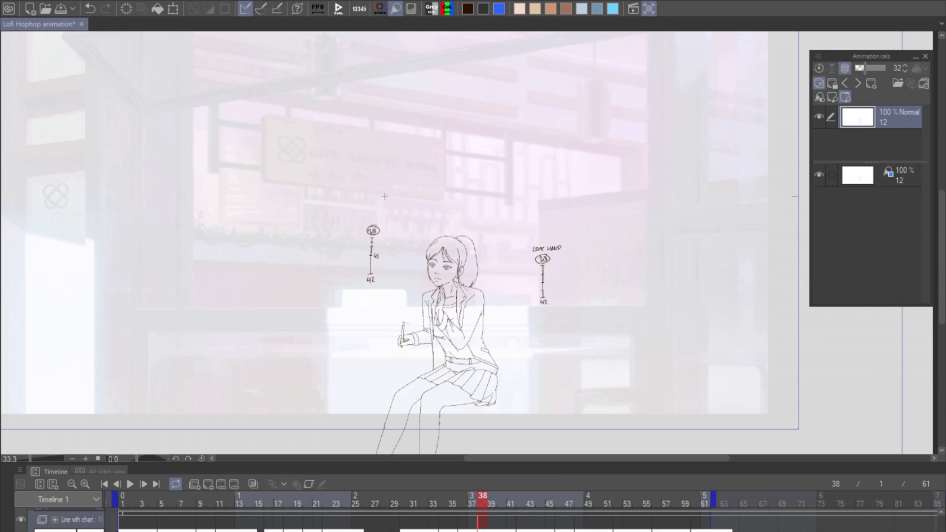
{"action": "left_click_drag", "start_coordinate": [944, 345], "coordinate": [901, 199]}
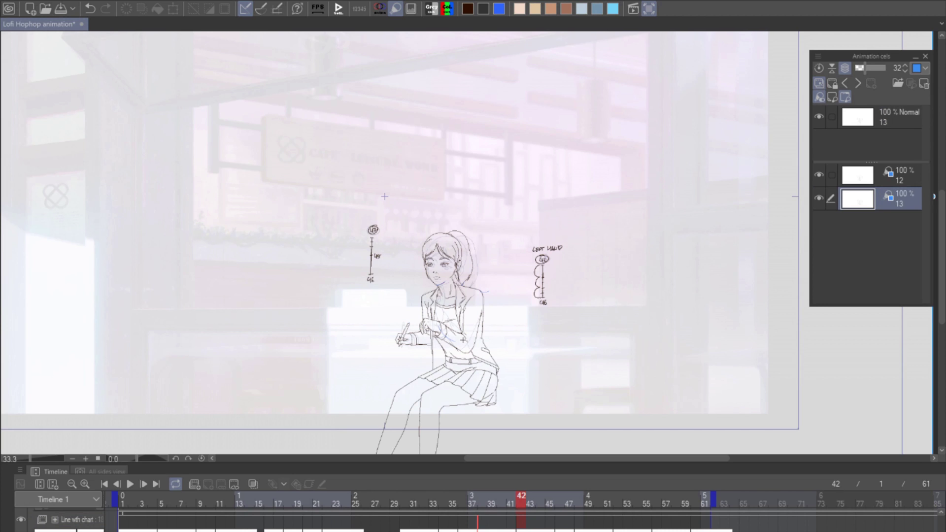
Change the display color of light table cel 13 to red.
{"action": "left_click", "coordinate": [916, 68]}
{"action": "left_click", "coordinate": [670, 200]}
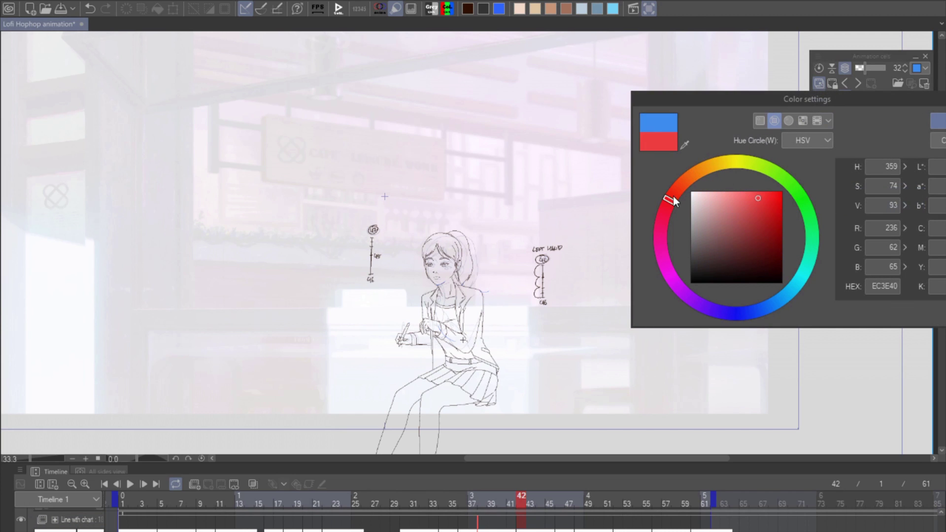
{"action": "left_click", "coordinate": [670, 202]}
{"action": "key", "text": "Return"}
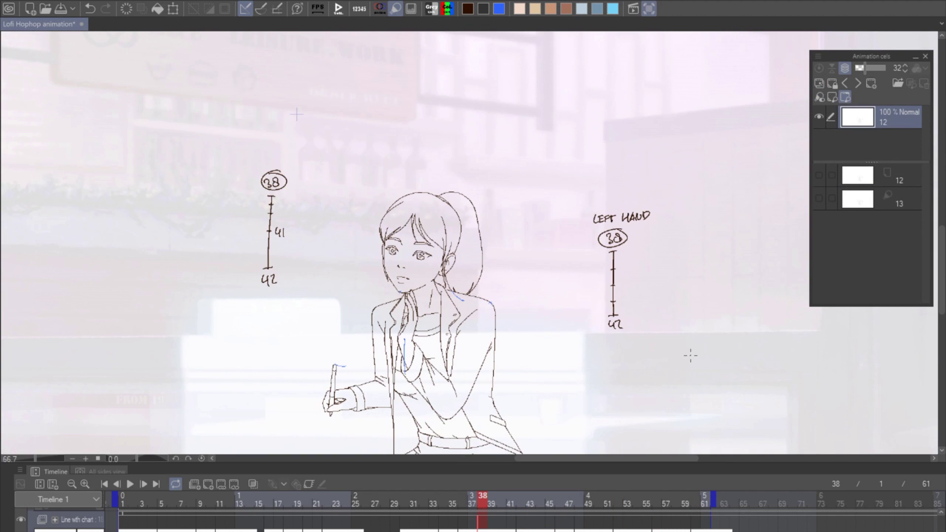
Compare the key drawings on frames 34 and 38, then examine the head timing chart on frame 38.
{"action": "key", "text": "Left"}
{"action": "key", "text": "Left"}
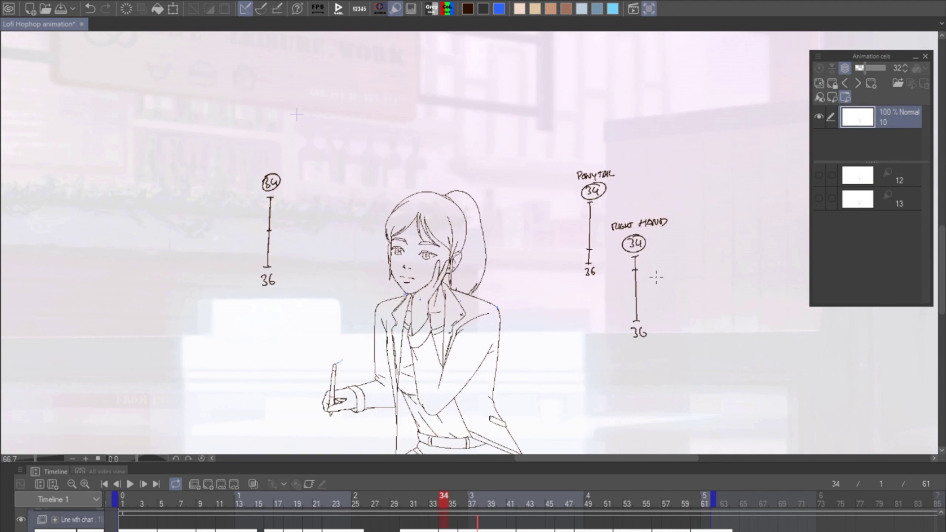
{"action": "key", "text": "Right"}
{"action": "key", "text": "Right"}
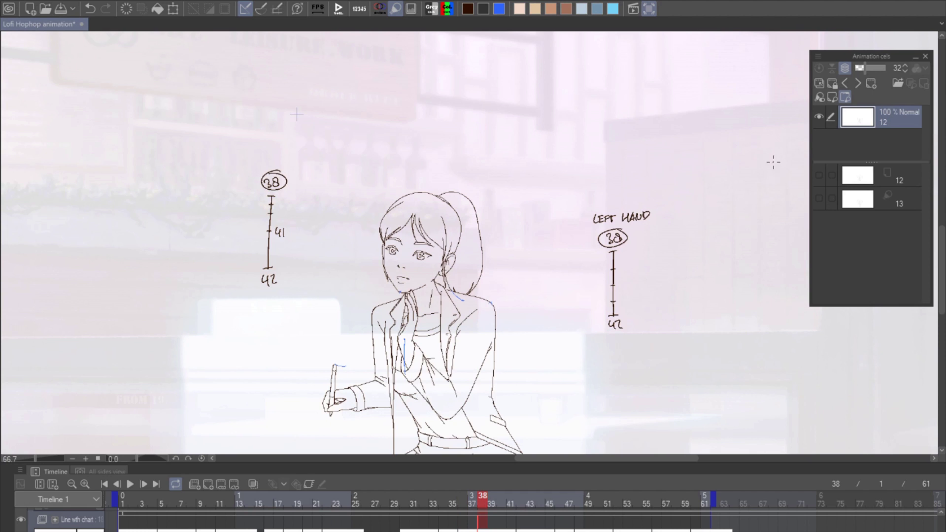
{"action": "left_click_drag", "start_coordinate": [684, 239], "coordinate": [690, 255]}
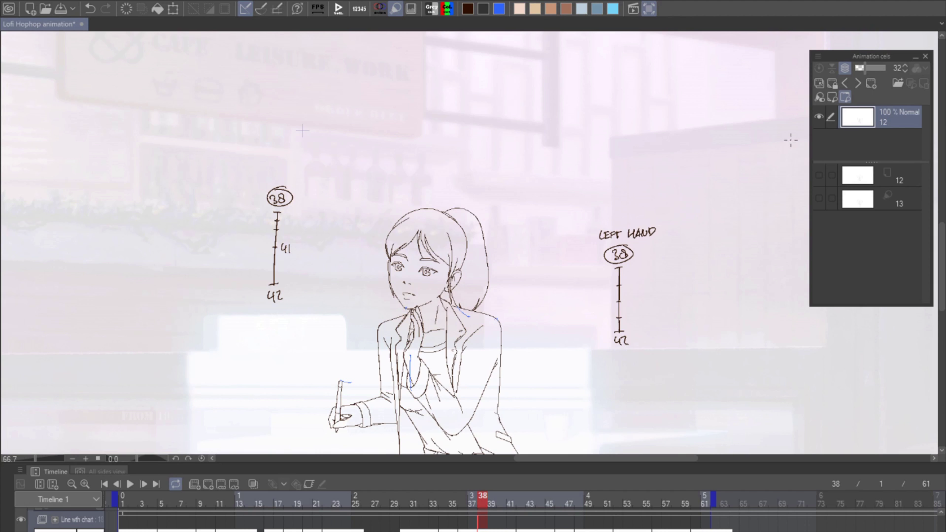
{"action": "scroll", "coordinate": [701, 192], "scroll_direction": "up", "scroll_amount": 1}
{"action": "left_click_drag", "start_coordinate": [97, 238], "coordinate": [410, 213]}
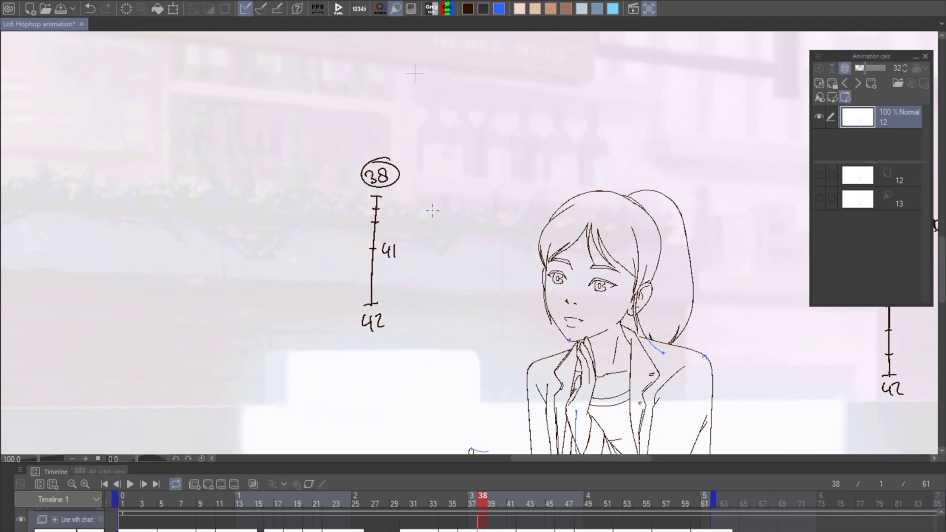
{"action": "scroll", "coordinate": [508, 239], "scroll_direction": "down", "scroll_amount": 1}
{"action": "scroll", "coordinate": [507, 240], "scroll_direction": "right", "scroll_amount": 2}
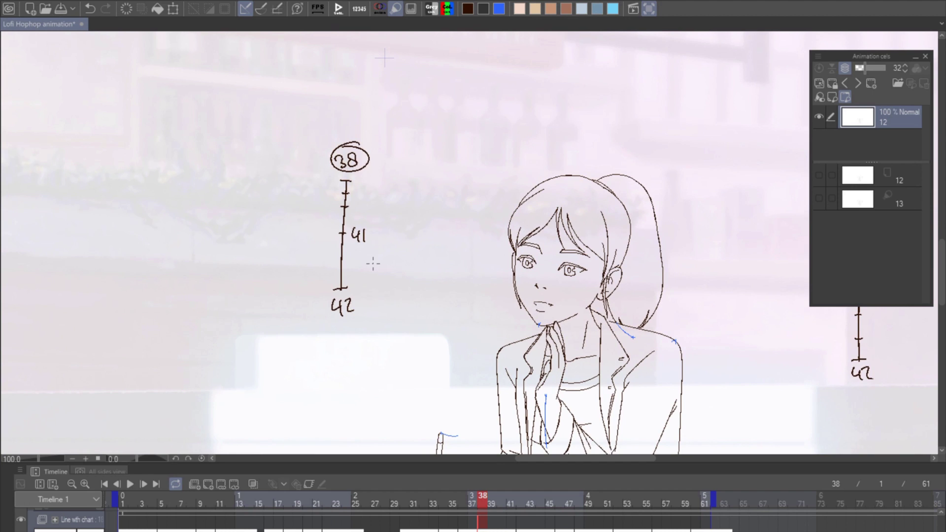
View img2_2_TIMING-CHART-EXAMPLE.gif to study the linear, slow out and slow in charts, then return to the timing chart on frame 38.
{"action": "key", "text": "alt+Tab"}
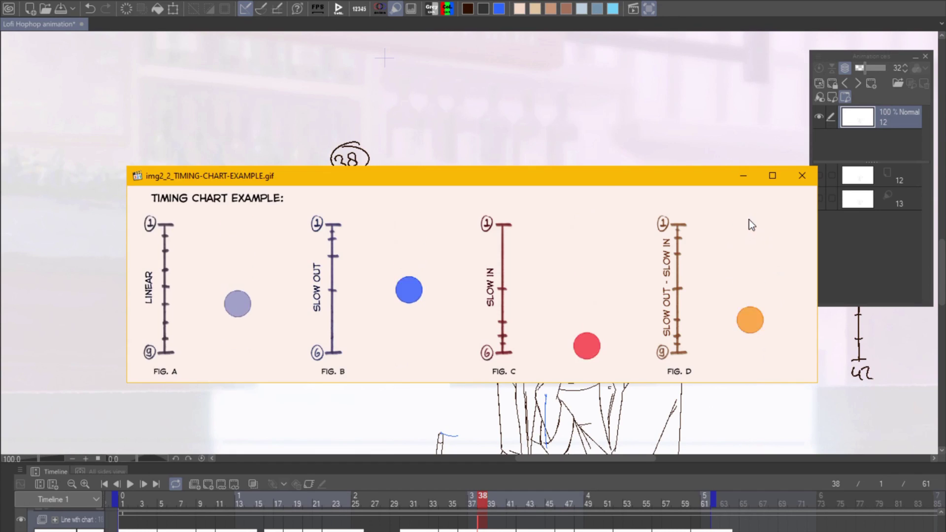
{"action": "left_click", "coordinate": [746, 141]}
{"action": "left_click_drag", "start_coordinate": [679, 334], "coordinate": [665, 311]}
{"action": "scroll", "coordinate": [674, 271], "scroll_direction": "down", "scroll_amount": 1}
{"action": "scroll", "coordinate": [666, 287], "scroll_direction": "up", "scroll_amount": 1}
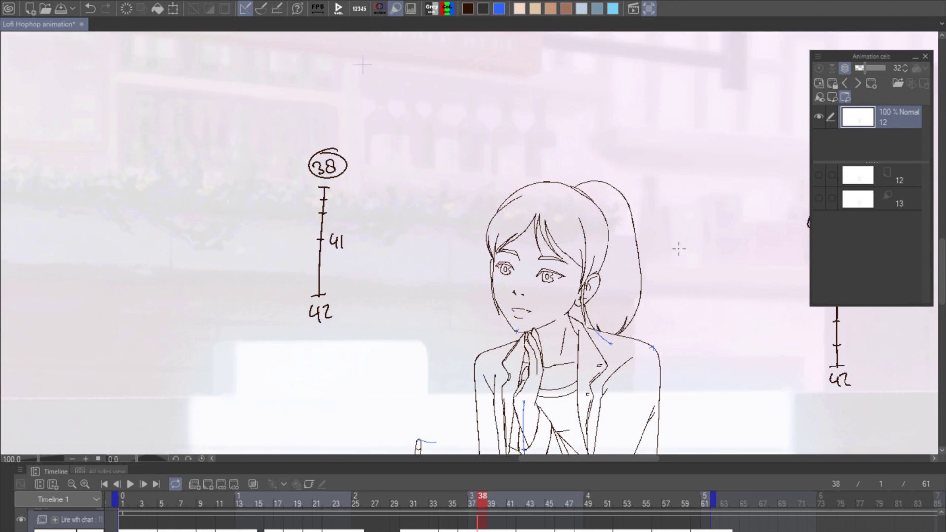
{"action": "mouse_move", "coordinate": [673, 269]}
{"action": "left_mouse_down"}
{"action": "mouse_move", "coordinate": [596, 259]}
{"action": "mouse_move", "coordinate": [589, 266]}
{"action": "mouse_move", "coordinate": [591, 251]}
{"action": "mouse_move", "coordinate": [610, 275]}
{"action": "mouse_move", "coordinate": [611, 268]}
{"action": "left_mouse_up"}
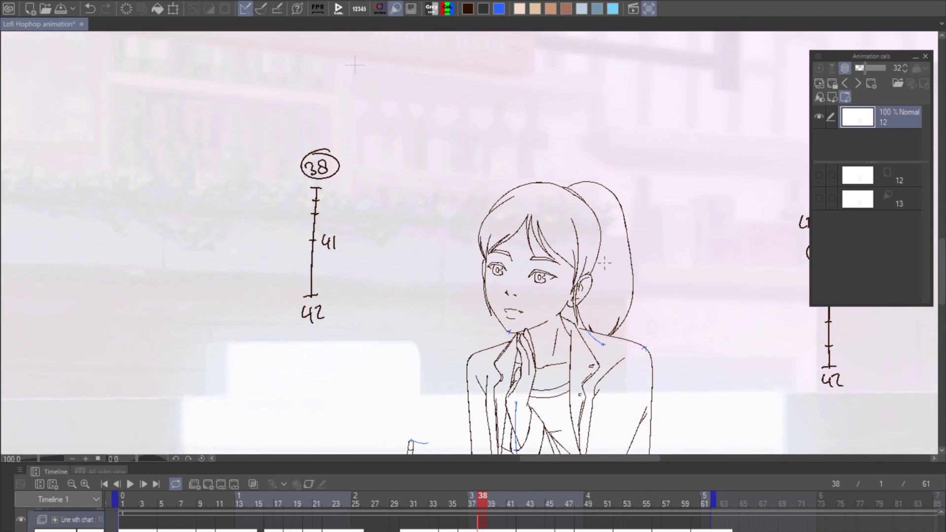
{"action": "left_click_drag", "start_coordinate": [361, 290], "coordinate": [334, 321]}
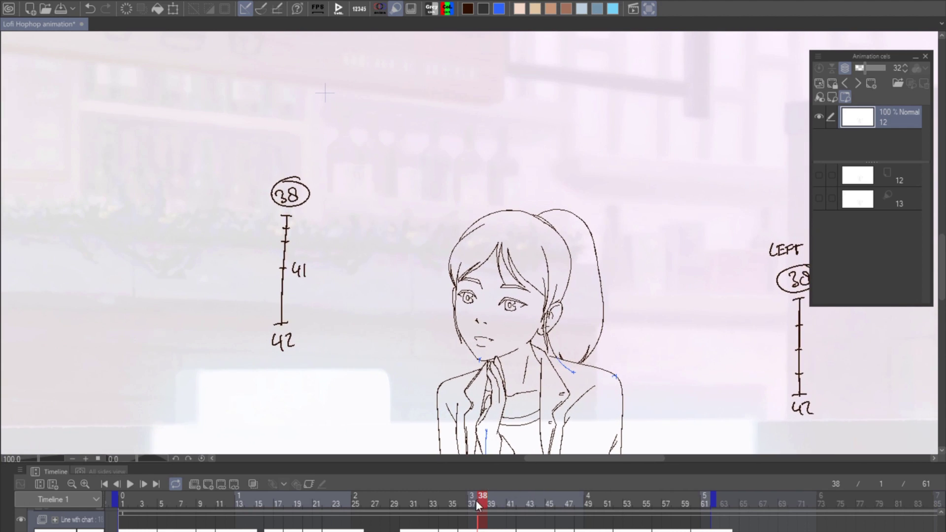
Flip between the key drawings on frames 38 and 42 to compare the head poses.
{"action": "left_click", "coordinate": [520, 500]}
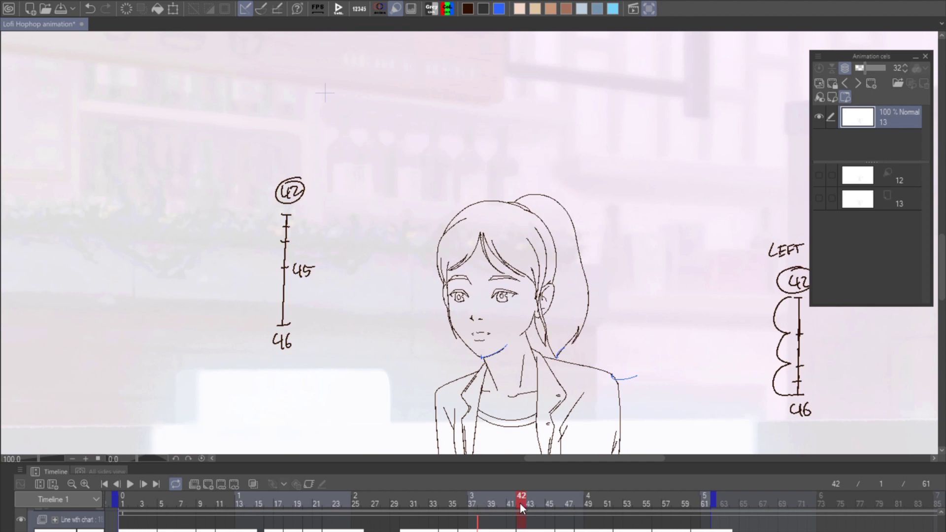
{"action": "key", "text": "Left"}
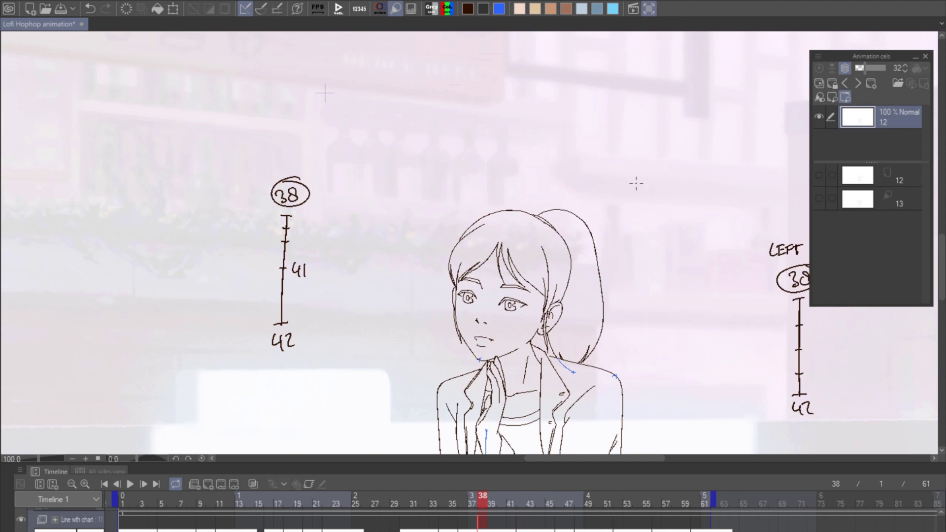
{"action": "key", "text": "Right"}
{"action": "key", "text": "Left"}
{"action": "key", "text": "Right"}
{"action": "key", "text": "Left"}
Examine the left hand timing chart on frame 38 and compare the hand's pose with the key on frame 42.
{"action": "left_click_drag", "start_coordinate": [840, 337], "coordinate": [677, 272]}
{"action": "scroll", "coordinate": [677, 271], "scroll_direction": "down", "scroll_amount": 2}
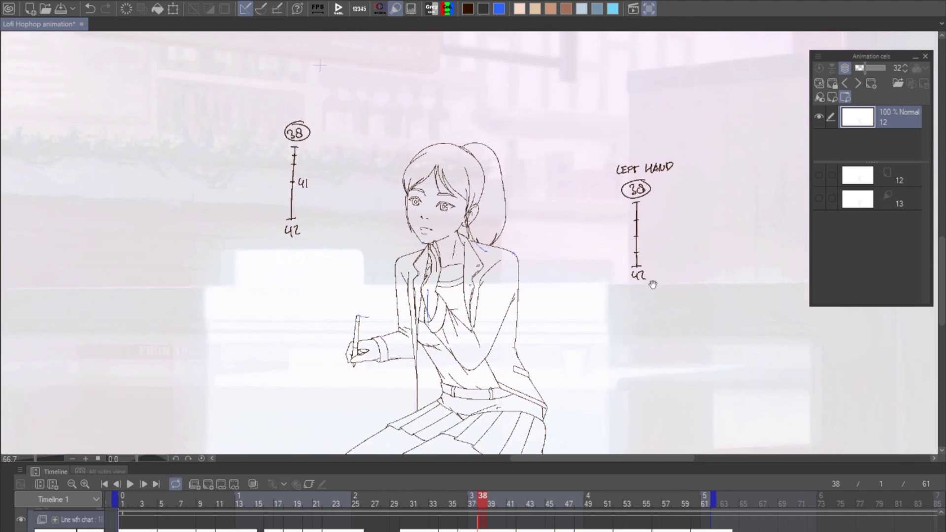
{"action": "scroll", "coordinate": [654, 277], "scroll_direction": "up", "scroll_amount": 2}
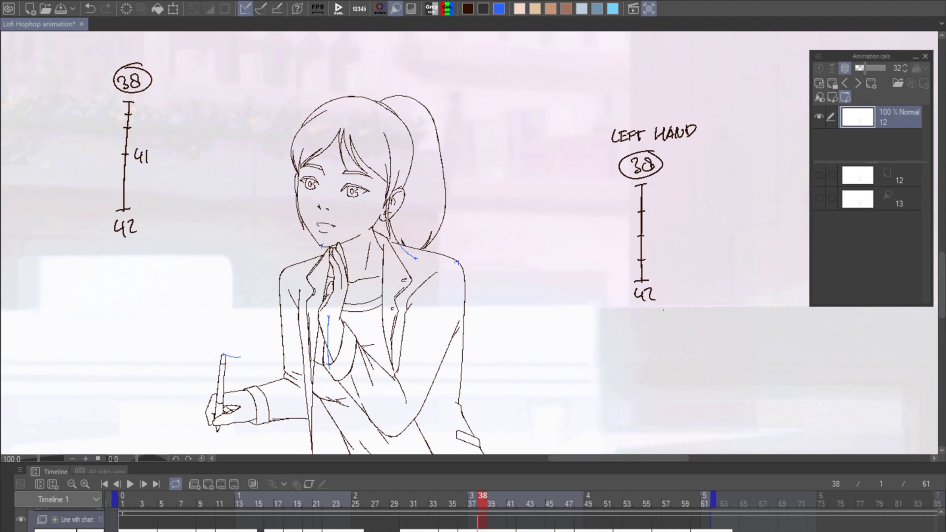
{"action": "left_click_drag", "start_coordinate": [667, 235], "coordinate": [688, 234]}
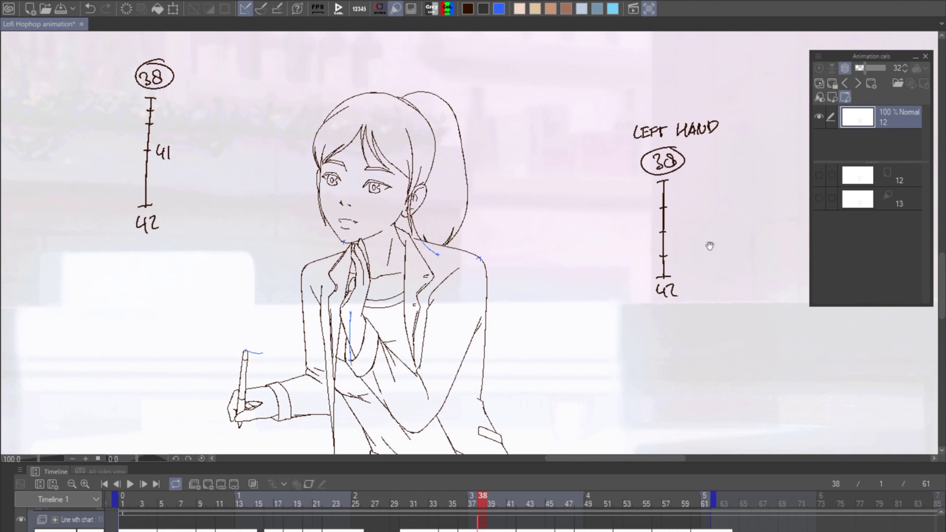
{"action": "key", "text": "Right"}
{"action": "key", "text": "Left"}
{"action": "left_click_drag", "start_coordinate": [651, 306], "coordinate": [693, 270]}
{"action": "key", "text": "Right"}
{"action": "key", "text": "Left"}
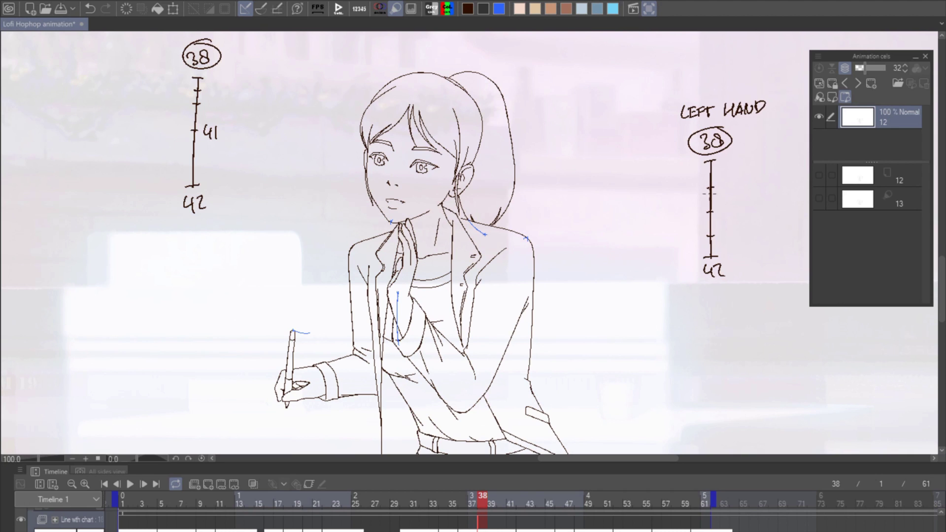
{"action": "key", "text": "Right"}
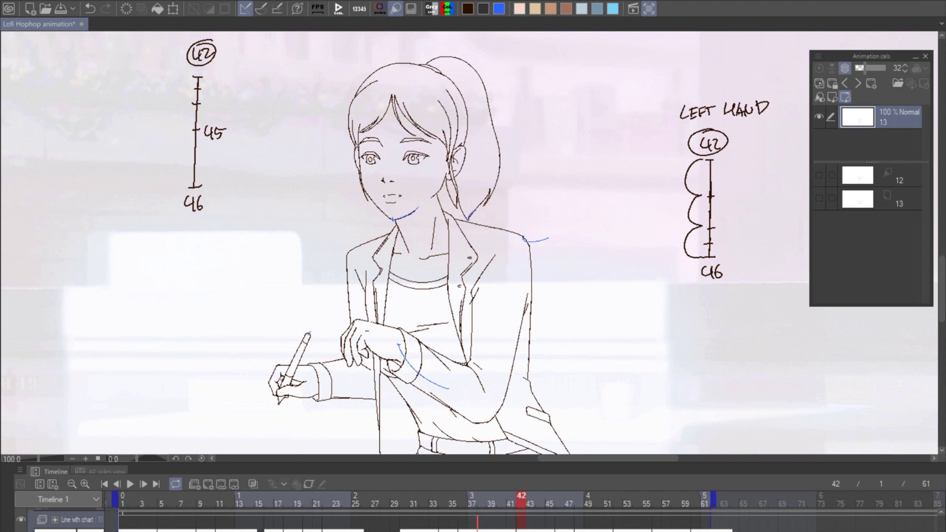
{"action": "key", "text": "Left"}
Go to frame 41 with the light table images shown and create the new in-between cel 12a there.
{"action": "mouse_move", "coordinate": [483, 501]}
{"action": "left_mouse_down"}
{"action": "mouse_move", "coordinate": [577, 499]}
{"action": "mouse_move", "coordinate": [482, 503]}
{"action": "mouse_move", "coordinate": [493, 523]}
{"action": "mouse_move", "coordinate": [521, 524]}
{"action": "mouse_move", "coordinate": [478, 529]}
{"action": "mouse_move", "coordinate": [549, 525]}
{"action": "mouse_move", "coordinate": [481, 525]}
{"action": "mouse_move", "coordinate": [547, 525]}
{"action": "mouse_move", "coordinate": [516, 528]}
{"action": "mouse_move", "coordinate": [511, 515]}
{"action": "left_mouse_up"}
{"action": "left_click_drag", "start_coordinate": [634, 300], "coordinate": [719, 313]}
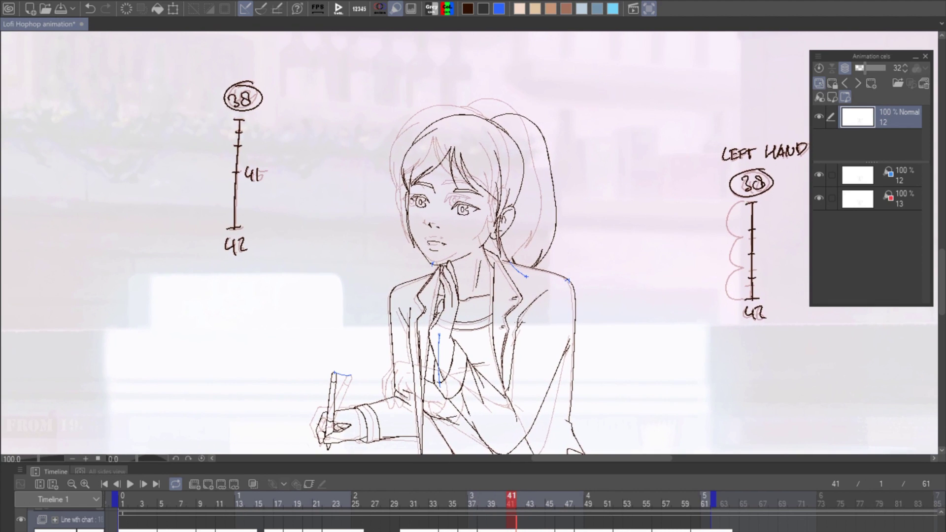
{"action": "left_click_drag", "start_coordinate": [469, 284], "coordinate": [471, 304]}
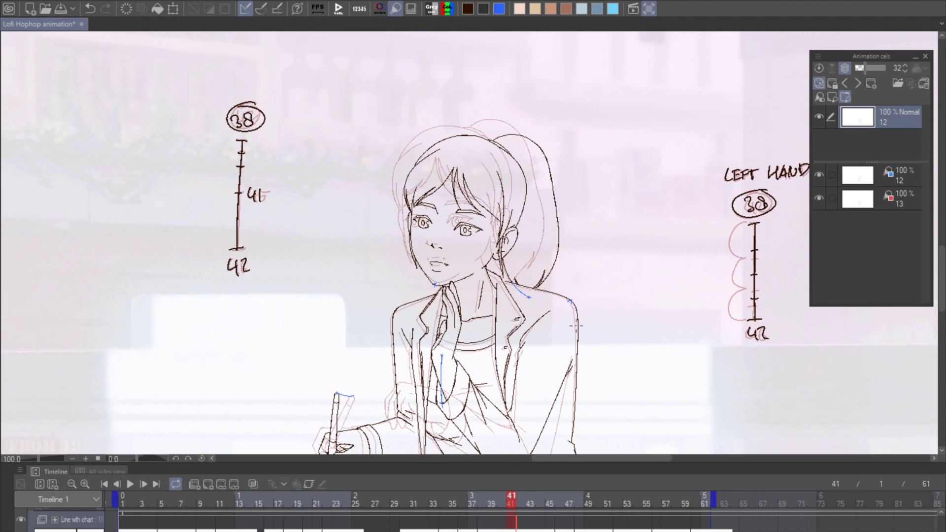
{"action": "left_click_drag", "start_coordinate": [598, 335], "coordinate": [605, 328]}
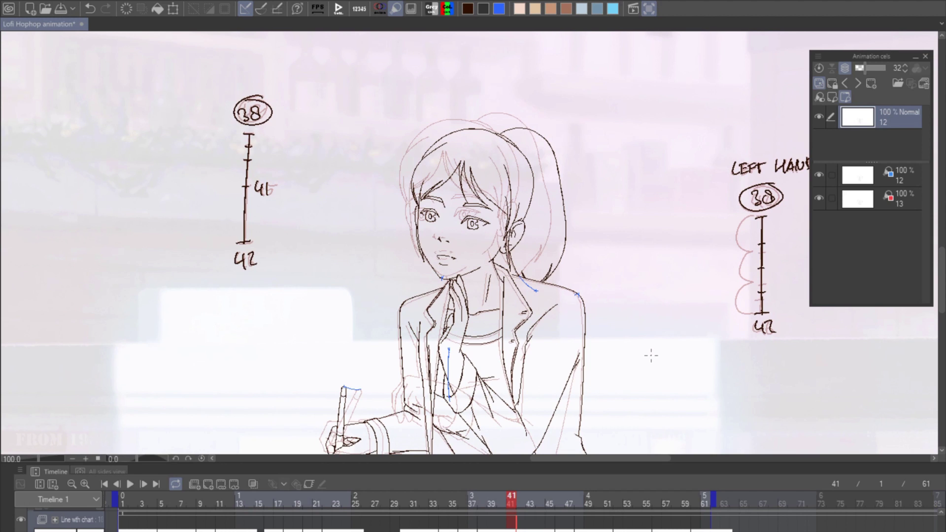
{"action": "key", "text": "ctrl+shift+n"}
{"action": "left_click_drag", "start_coordinate": [637, 342], "coordinate": [658, 315]}
{"action": "scroll", "coordinate": [492, 219], "scroll_direction": "up", "scroll_amount": 4}
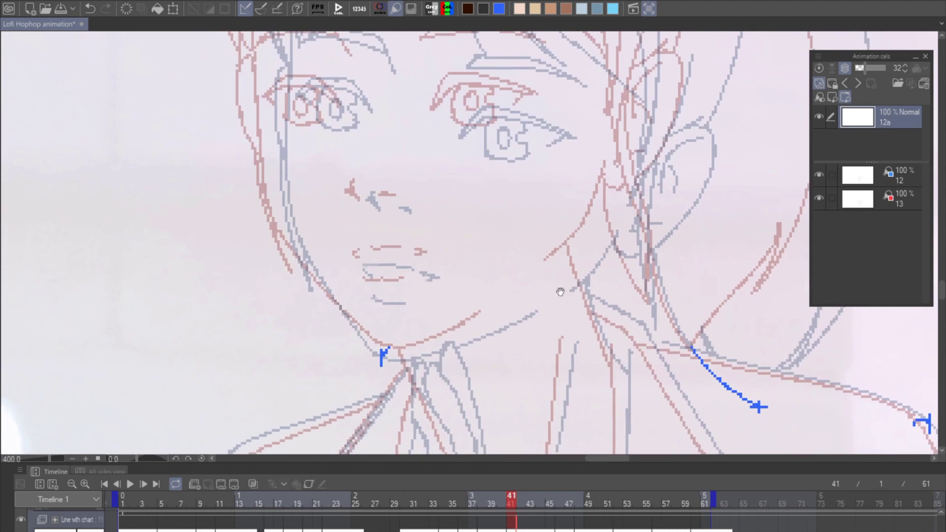
Mark the halfway positions of the neck, jaw, chin and side of the face on cel 12a with short strokes between both keys.
{"action": "left_click_drag", "start_coordinate": [560, 292], "coordinate": [564, 291]}
{"action": "left_click_drag", "start_coordinate": [503, 316], "coordinate": [539, 252]}
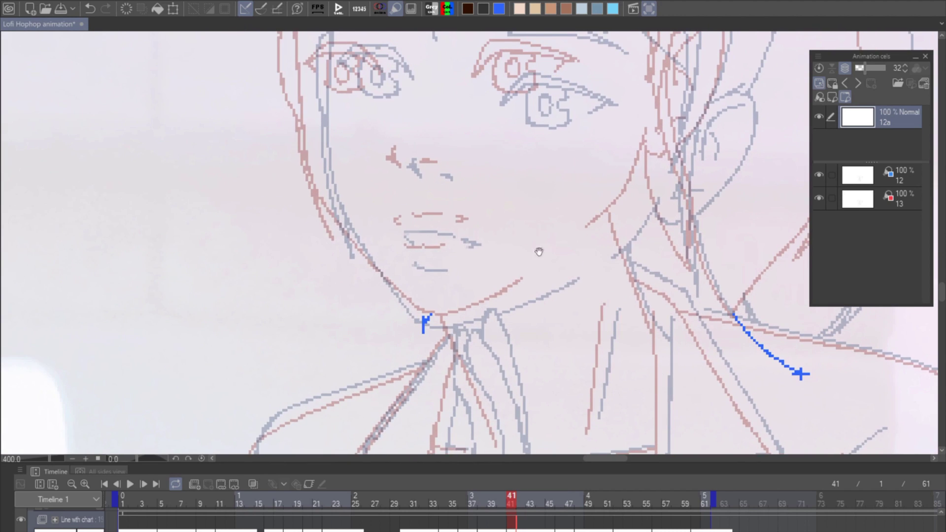
{"action": "left_click_drag", "start_coordinate": [628, 264], "coordinate": [538, 333]}
{"action": "mouse_move", "coordinate": [510, 309]}
{"action": "left_mouse_down"}
{"action": "mouse_move", "coordinate": [545, 269]}
{"action": "mouse_move", "coordinate": [567, 208]}
{"action": "left_mouse_up"}
{"action": "left_click_drag", "start_coordinate": [433, 344], "coordinate": [513, 285]}
{"action": "left_click_drag", "start_coordinate": [418, 330], "coordinate": [433, 330]}
{"action": "left_click_drag", "start_coordinate": [341, 115], "coordinate": [400, 215]}
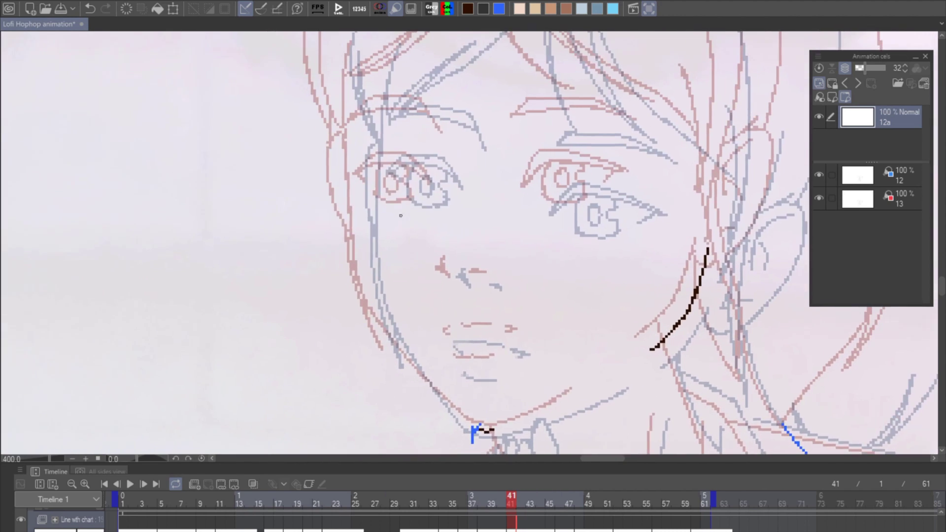
{"action": "left_click_drag", "start_coordinate": [620, 193], "coordinate": [629, 211]}
{"action": "left_click_drag", "start_coordinate": [372, 156], "coordinate": [370, 204]}
{"action": "left_click_drag", "start_coordinate": [374, 278], "coordinate": [376, 299]}
Add short halfway marks for the hair outline, top of the head and ponytail on cel 12a.
{"action": "left_click_drag", "start_coordinate": [492, 35], "coordinate": [502, 299]}
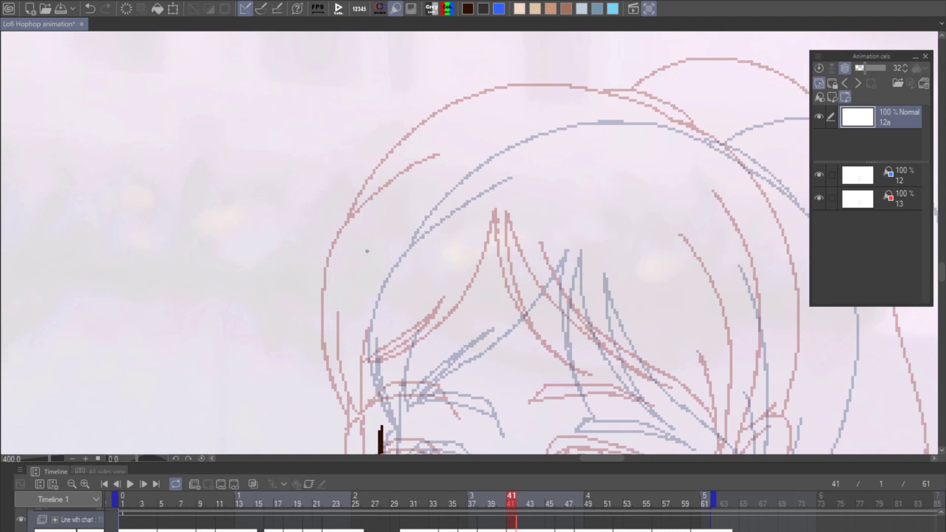
{"action": "left_click_drag", "start_coordinate": [359, 266], "coordinate": [348, 288]}
{"action": "mouse_move", "coordinate": [678, 178]}
{"action": "left_mouse_down"}
{"action": "mouse_move", "coordinate": [613, 230]}
{"action": "mouse_move", "coordinate": [583, 226]}
{"action": "left_mouse_up"}
{"action": "key", "text": "ctrl+z"}
{"action": "left_click_drag", "start_coordinate": [469, 152], "coordinate": [503, 150]}
{"action": "left_click_drag", "start_coordinate": [671, 279], "coordinate": [744, 93]}
{"action": "key", "text": "ctrl+minus"}
{"action": "key", "text": "ctrl+minus"}
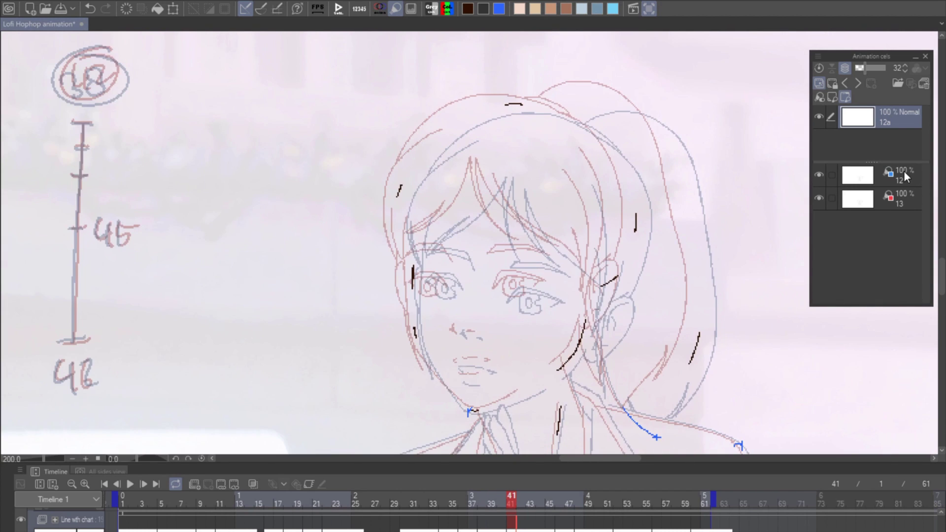
Align light table cel 12's head with the halfway marks on cel 12a and check it against frame 38.
{"action": "left_click", "coordinate": [905, 177]}
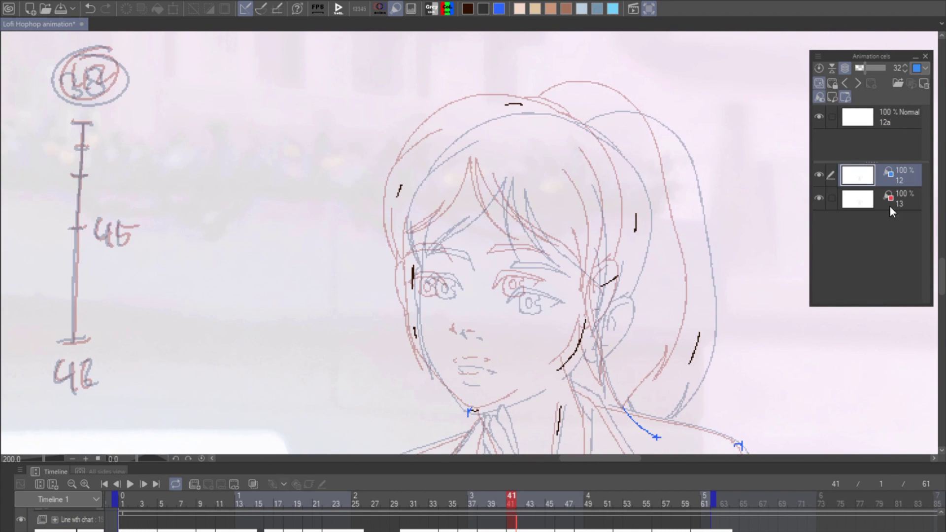
{"action": "scroll", "coordinate": [631, 320], "scroll_direction": "down", "scroll_amount": 1}
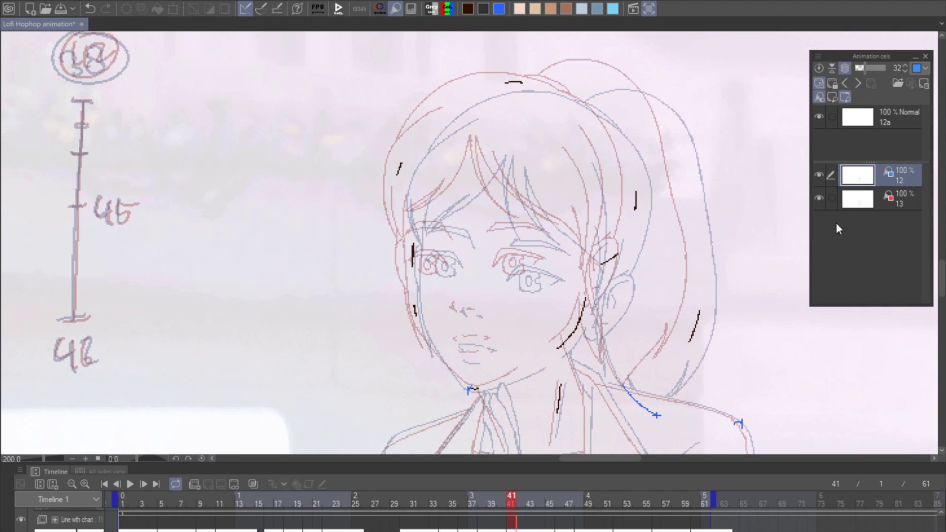
{"action": "left_click_drag", "start_coordinate": [716, 313], "coordinate": [710, 304]}
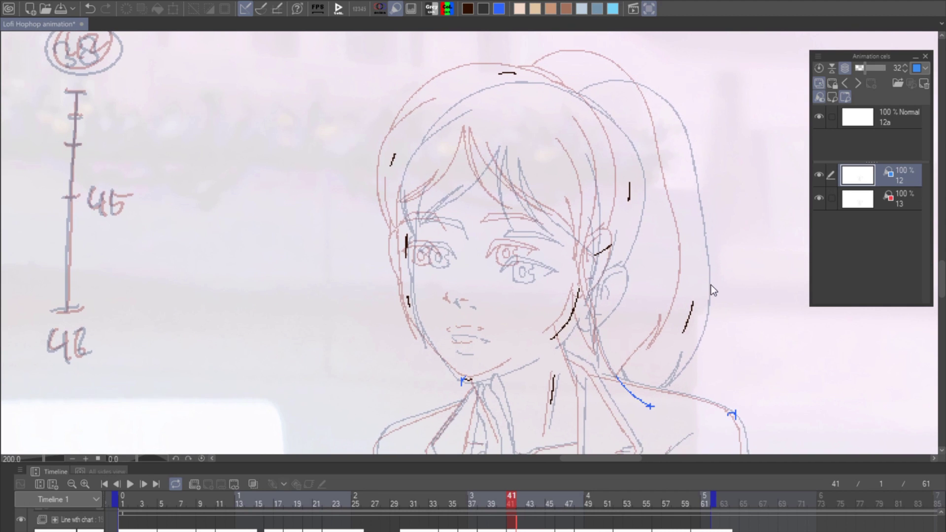
{"action": "left_click", "coordinate": [819, 198]}
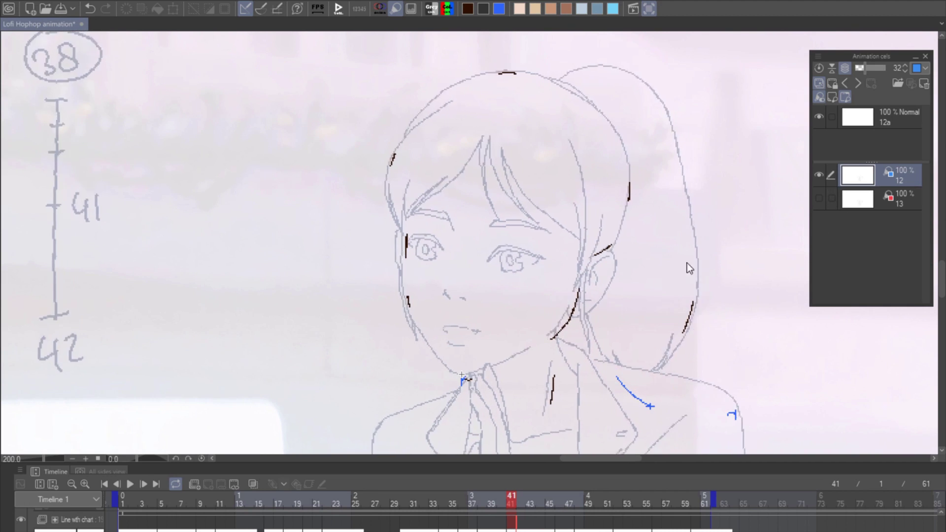
{"action": "left_click_drag", "start_coordinate": [691, 277], "coordinate": [691, 272]}
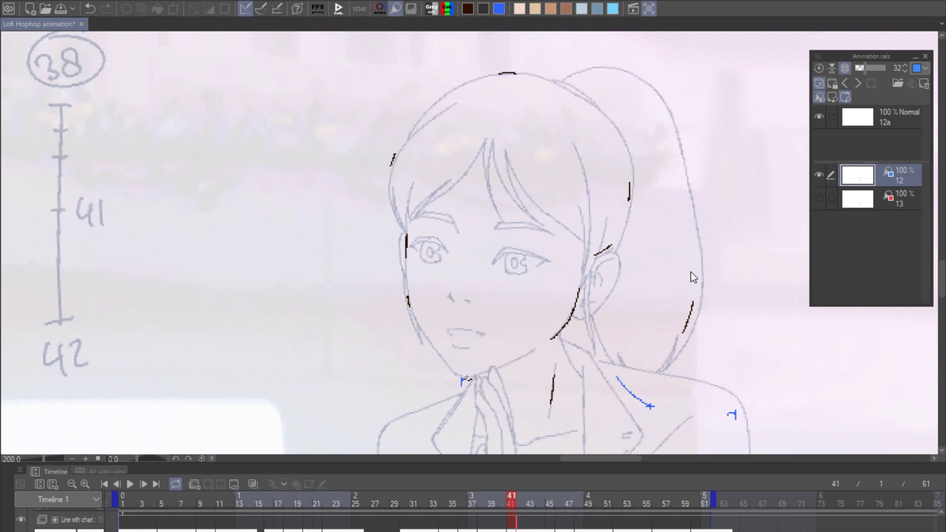
{"action": "key", "text": "."}
{"action": "key", "text": "."}
{"action": "key", "text": "."}
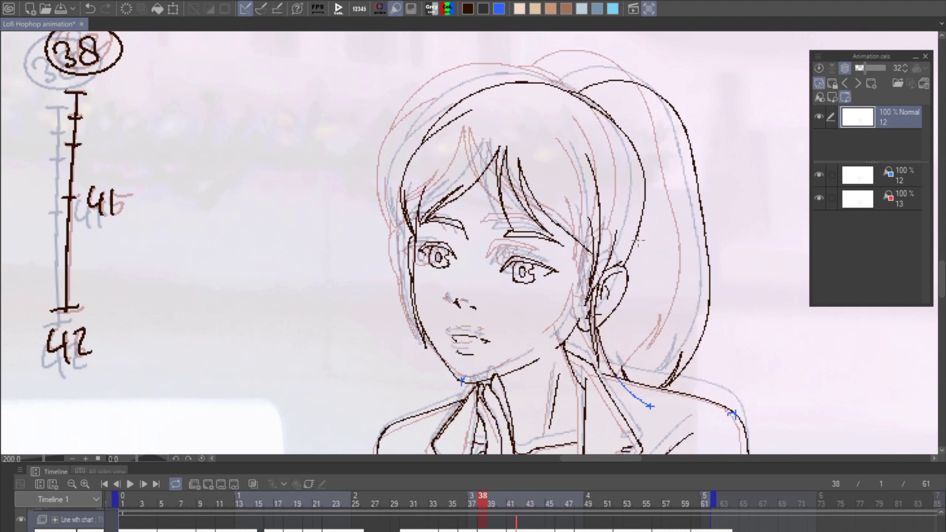
{"action": "key", "text": "."}
{"action": "key", "text": "."}
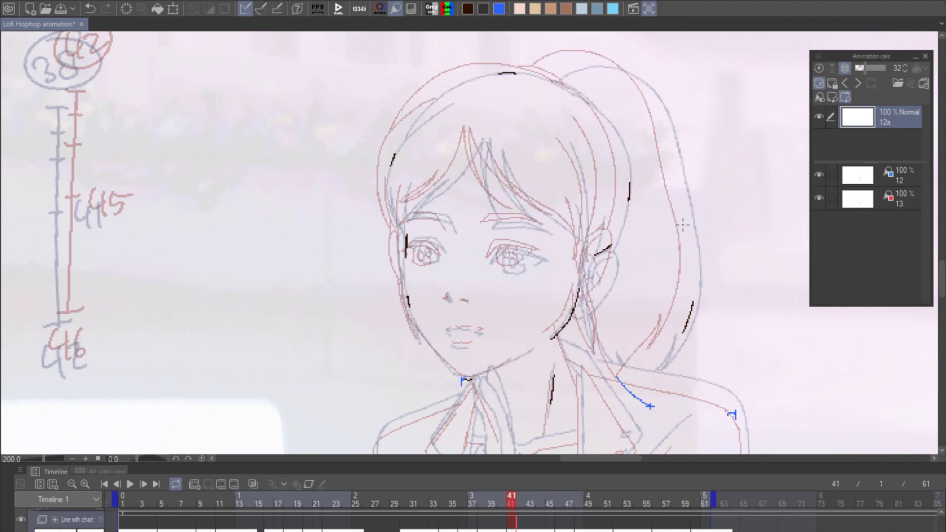
Draw the face outline, fringe, ear and outer hair contour on cel 12a over the aligned cel 12 image.
{"action": "scroll", "coordinate": [377, 283], "scroll_direction": "up", "scroll_amount": 2}
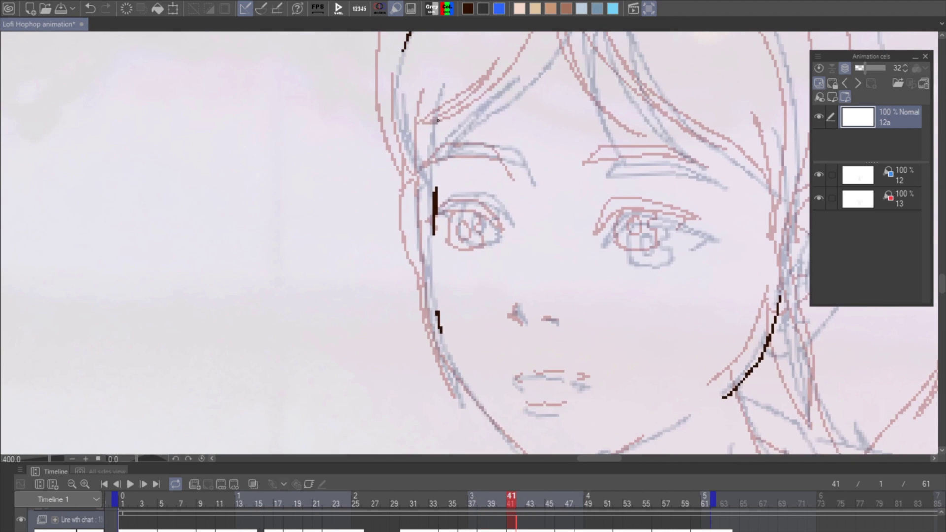
{"action": "left_click_drag", "start_coordinate": [444, 89], "coordinate": [435, 183]}
{"action": "left_click_drag", "start_coordinate": [436, 217], "coordinate": [396, 105]}
{"action": "mouse_move", "coordinate": [397, 106]}
{"action": "left_mouse_down"}
{"action": "mouse_move", "coordinate": [511, 366]}
{"action": "mouse_move", "coordinate": [648, 308]}
{"action": "left_mouse_up"}
{"action": "left_click_drag", "start_coordinate": [599, 334], "coordinate": [509, 418]}
{"action": "left_click_drag", "start_coordinate": [700, 198], "coordinate": [682, 304]}
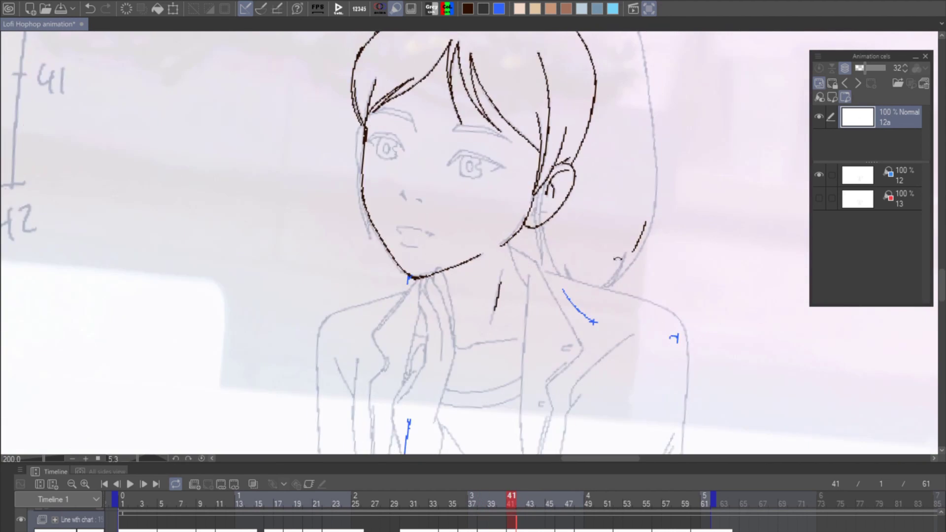
Add the curved neck line below the ear on cel 12a.
{"action": "scroll", "coordinate": [618, 259], "scroll_direction": "up", "scroll_amount": 2}
{"action": "mouse_move", "coordinate": [516, 130]}
{"action": "left_mouse_down"}
{"action": "mouse_move", "coordinate": [479, 256]}
{"action": "mouse_move", "coordinate": [524, 226]}
{"action": "left_mouse_up"}
{"action": "key", "text": "."}
{"action": "left_click_drag", "start_coordinate": [391, 287], "coordinate": [547, 306]}
{"action": "scroll", "coordinate": [467, 314], "scroll_direction": "down", "scroll_amount": 3}
{"action": "scroll", "coordinate": [504, 308], "scroll_direction": "up", "scroll_amount": 1}
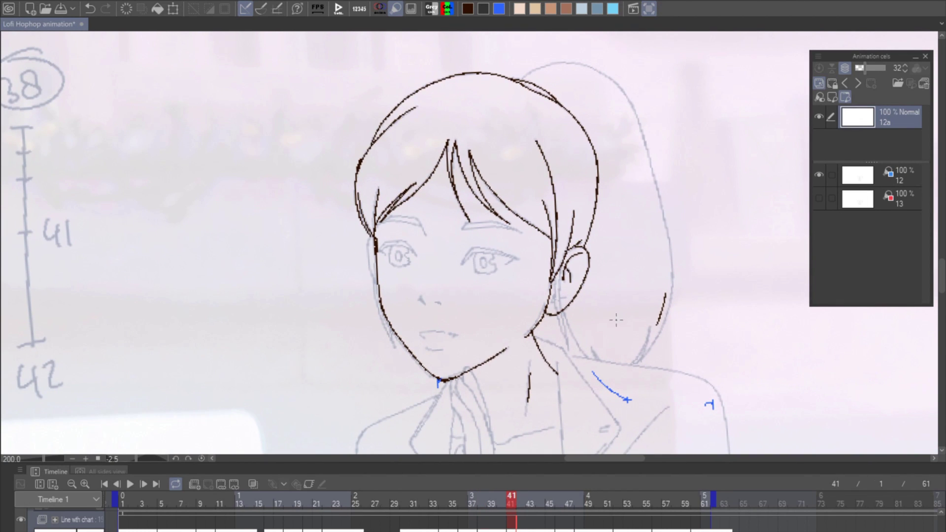
{"action": "scroll", "coordinate": [616, 320], "scroll_direction": "up", "scroll_amount": 3}
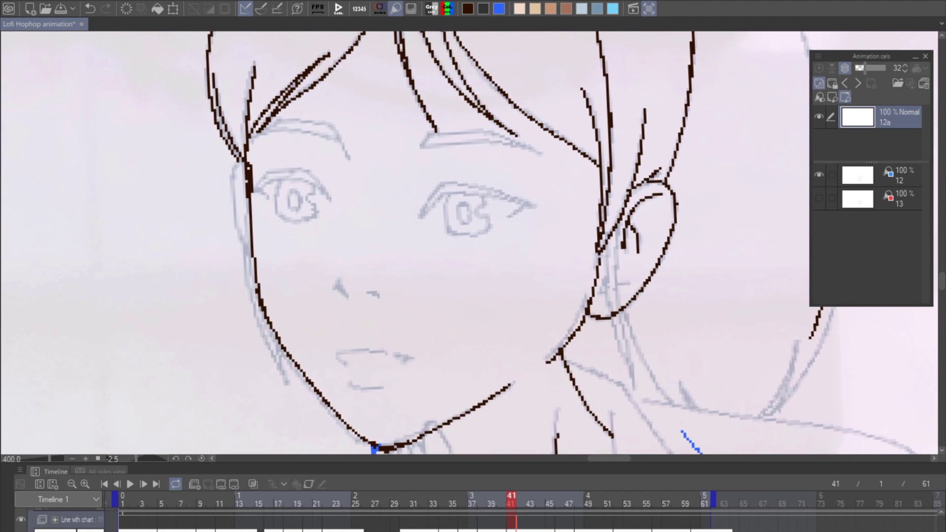
{"action": "key", "text": "ctrl+minus"}
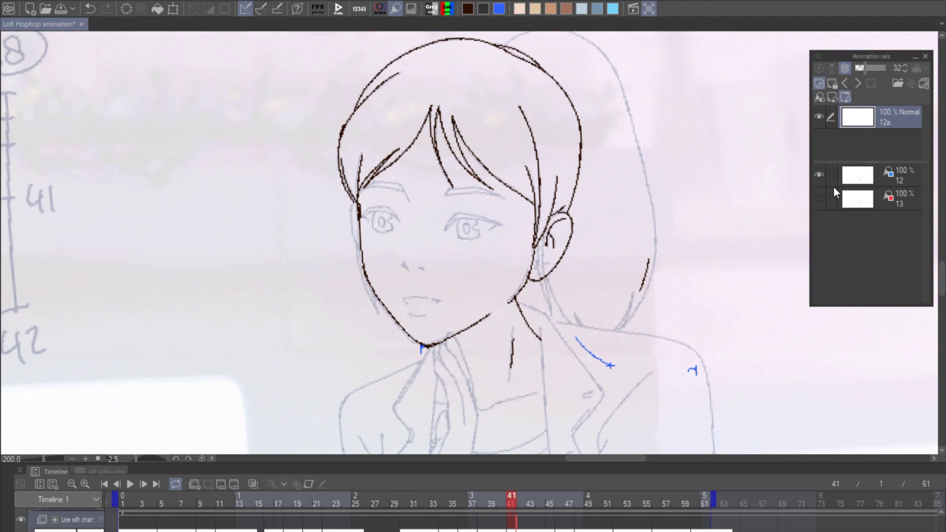
Show light table cel 13 again, align its facial features with cel 12's, and reselect cel 12a for drawing.
{"action": "left_click", "coordinate": [819, 199]}
{"action": "left_click", "coordinate": [902, 199]}
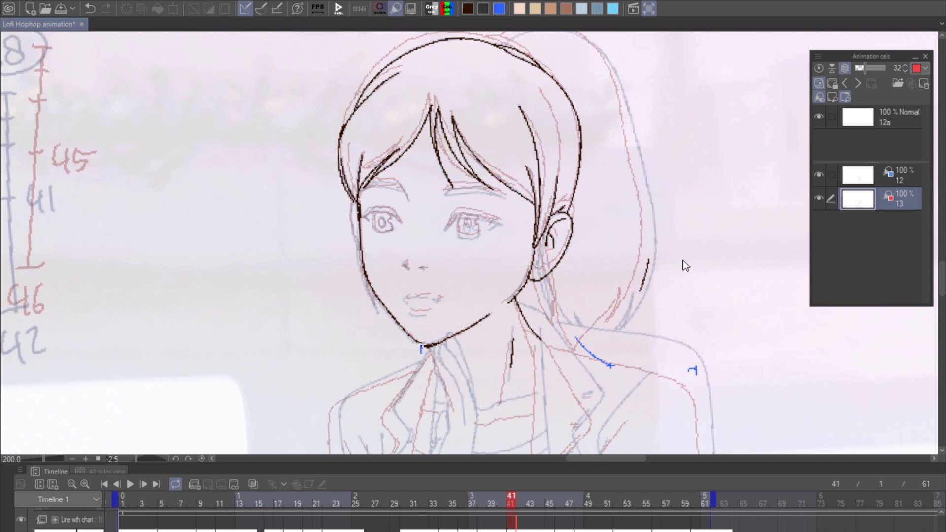
{"action": "left_click", "coordinate": [858, 117]}
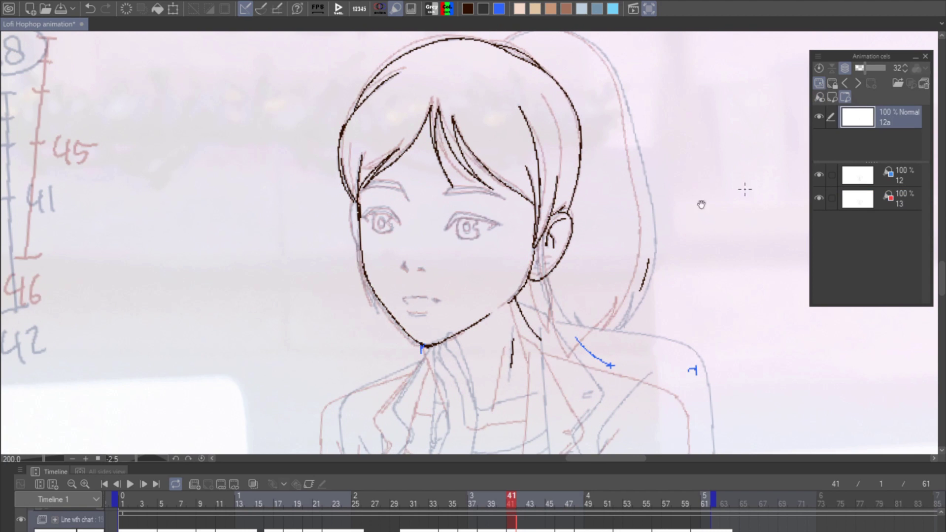
Draw the eyebrows, eyes, nose, mouth and side hair strands between the two aligned faces on cel 12a.
{"action": "left_click_drag", "start_coordinate": [539, 249], "coordinate": [571, 263]}
{"action": "scroll", "coordinate": [562, 245], "scroll_direction": "up", "scroll_amount": 4}
{"action": "left_click_drag", "start_coordinate": [396, 284], "coordinate": [680, 292]}
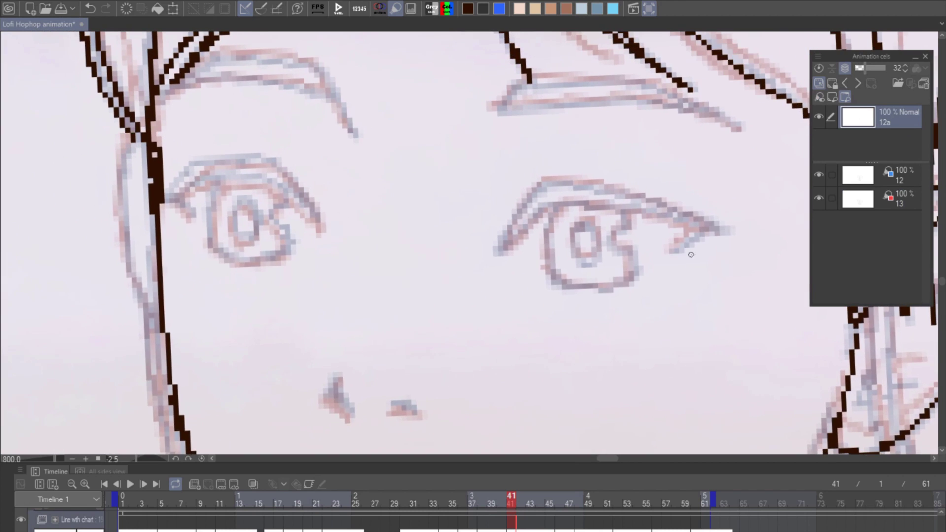
{"action": "left_click_drag", "start_coordinate": [691, 255], "coordinate": [690, 230]}
{"action": "mouse_move", "coordinate": [507, 231]}
{"action": "left_mouse_down"}
{"action": "mouse_move", "coordinate": [440, 245]}
{"action": "mouse_move", "coordinate": [467, 191]}
{"action": "left_mouse_up"}
{"action": "left_click_drag", "start_coordinate": [432, 218], "coordinate": [561, 80]}
{"action": "left_click_drag", "start_coordinate": [454, 218], "coordinate": [474, 180]}
{"action": "mouse_move", "coordinate": [508, 212]}
{"action": "left_mouse_down"}
{"action": "mouse_move", "coordinate": [665, 236]}
{"action": "mouse_move", "coordinate": [512, 290]}
{"action": "left_mouse_up"}
{"action": "left_click_drag", "start_coordinate": [583, 214], "coordinate": [587, 286]}
{"action": "mouse_move", "coordinate": [636, 260]}
{"action": "left_mouse_down"}
{"action": "mouse_move", "coordinate": [639, 233]}
{"action": "mouse_move", "coordinate": [610, 147]}
{"action": "left_mouse_up"}
{"action": "left_click_drag", "start_coordinate": [493, 173], "coordinate": [561, 329]}
{"action": "left_click_drag", "start_coordinate": [439, 239], "coordinate": [640, 148]}
{"action": "left_click_drag", "start_coordinate": [444, 247], "coordinate": [645, 125]}
{"action": "left_click_drag", "start_coordinate": [371, 346], "coordinate": [460, 241]}
{"action": "left_click_drag", "start_coordinate": [542, 162], "coordinate": [560, 301]}
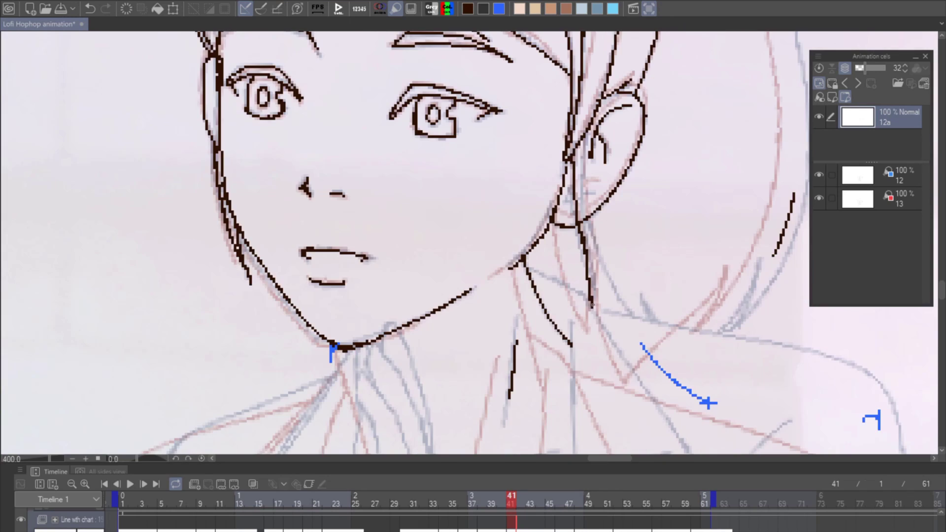
Refine the hair strands hanging beside the ear and undo the last stroke.
{"action": "left_click_drag", "start_coordinate": [591, 262], "coordinate": [593, 310]}
{"action": "left_click_drag", "start_coordinate": [577, 197], "coordinate": [587, 285]}
{"action": "key", "text": "ctrl+z"}
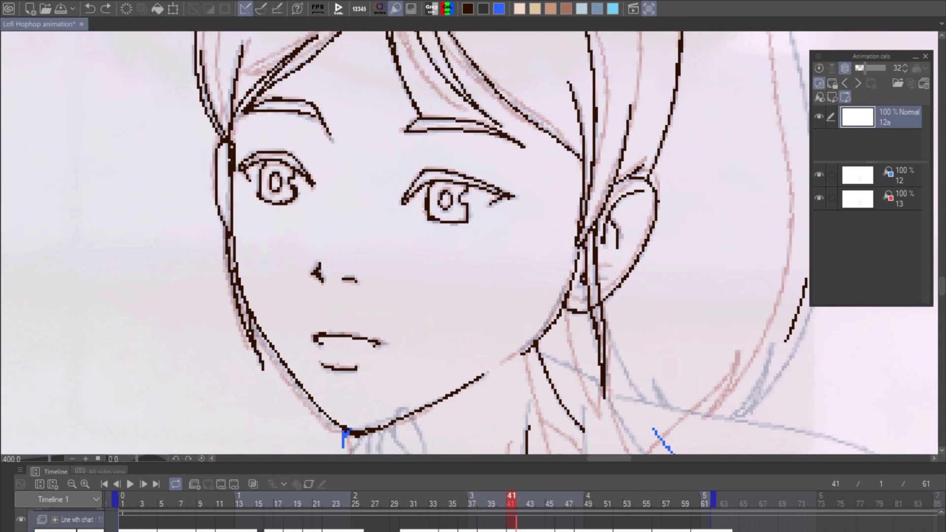
Reposition light table cels 12 and 13 so their ponytails line up around the ponytail's halfway mark.
{"action": "scroll", "coordinate": [586, 290], "scroll_direction": "down", "scroll_amount": 3}
{"action": "left_click", "coordinate": [905, 178]}
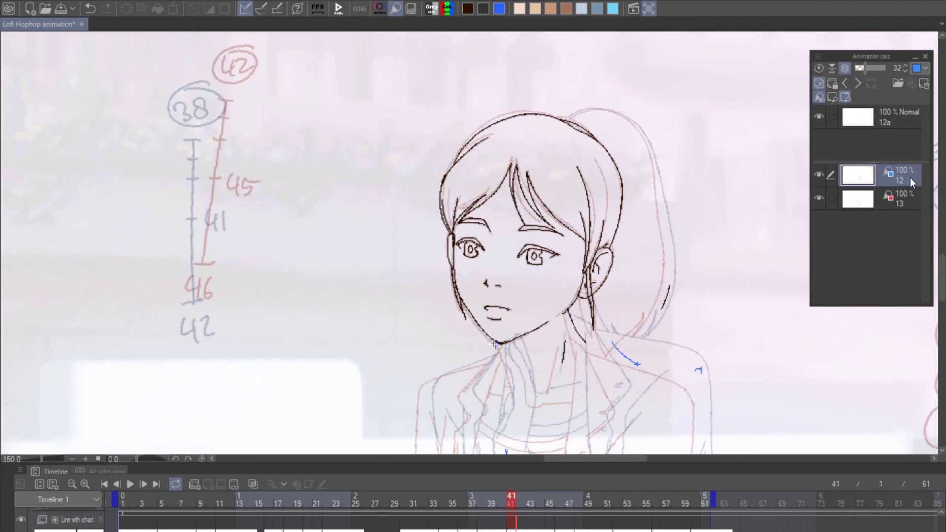
{"action": "scroll", "coordinate": [700, 192], "scroll_direction": "up", "scroll_amount": 1}
{"action": "left_click_drag", "start_coordinate": [640, 123], "coordinate": [602, 153]}
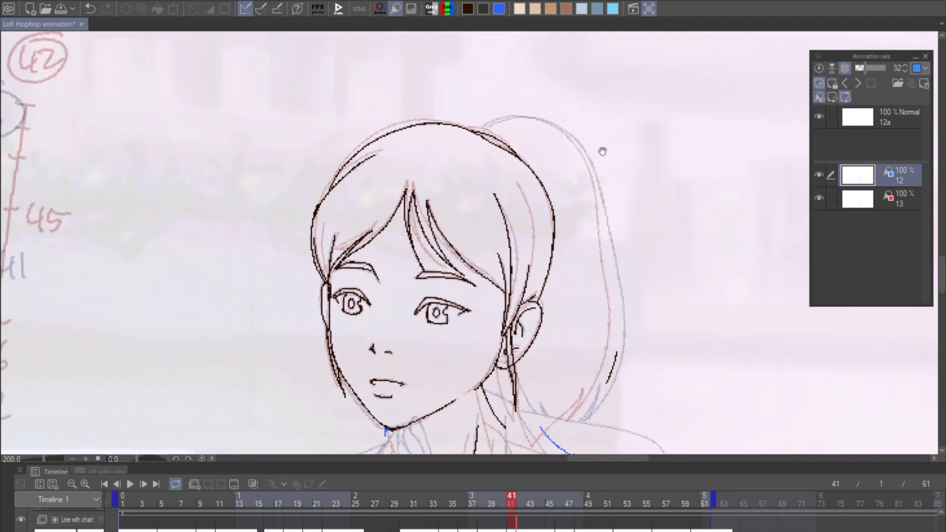
{"action": "left_click_drag", "start_coordinate": [656, 354], "coordinate": [444, 331]}
{"action": "scroll", "coordinate": [393, 403], "scroll_direction": "down", "scroll_amount": 1}
{"action": "left_click_drag", "start_coordinate": [556, 332], "coordinate": [701, 316]}
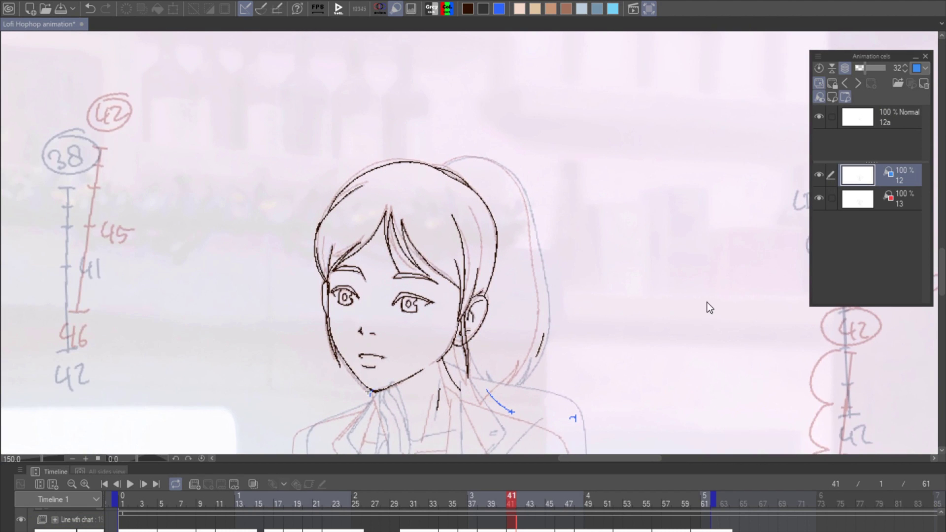
{"action": "scroll", "coordinate": [708, 305], "scroll_direction": "up", "scroll_amount": 1}
{"action": "left_click_drag", "start_coordinate": [535, 207], "coordinate": [646, 225]}
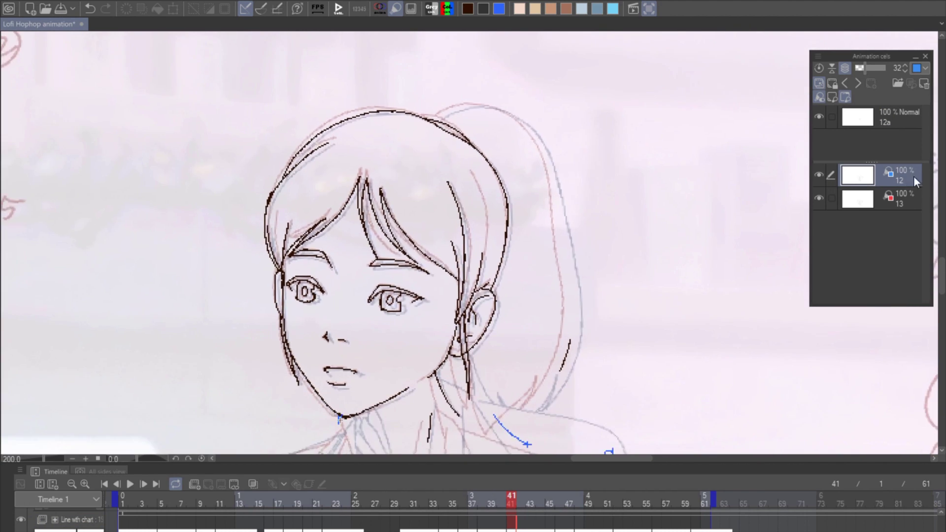
{"action": "left_click", "coordinate": [905, 196]}
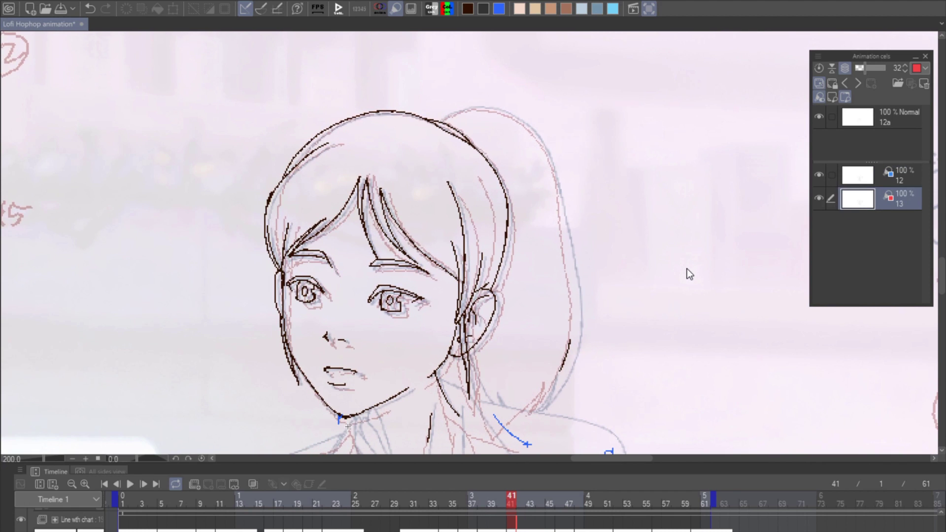
{"action": "left_click_drag", "start_coordinate": [687, 267], "coordinate": [685, 268]}
Draw the ponytail's outer contour on cel 12a between the two aligned light table images.
{"action": "key", "text": "p"}
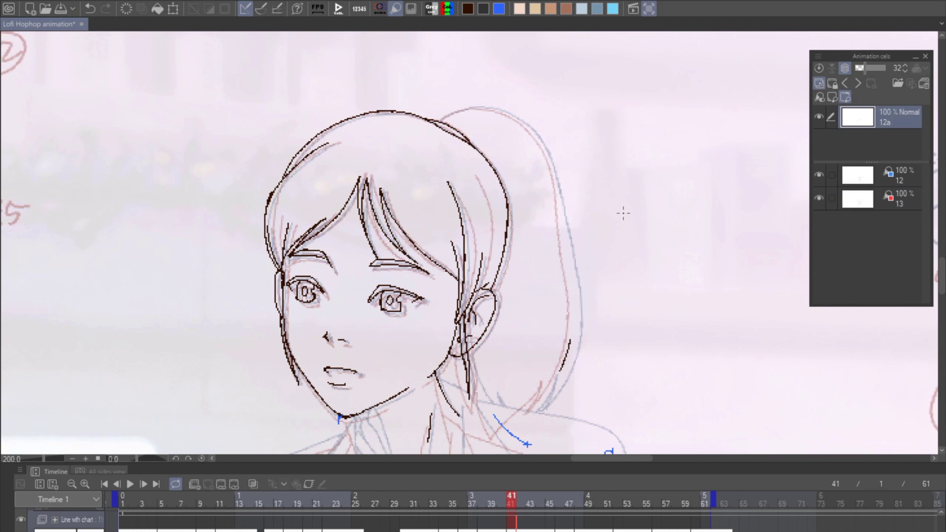
{"action": "scroll", "coordinate": [602, 262], "scroll_direction": "up", "scroll_amount": 3}
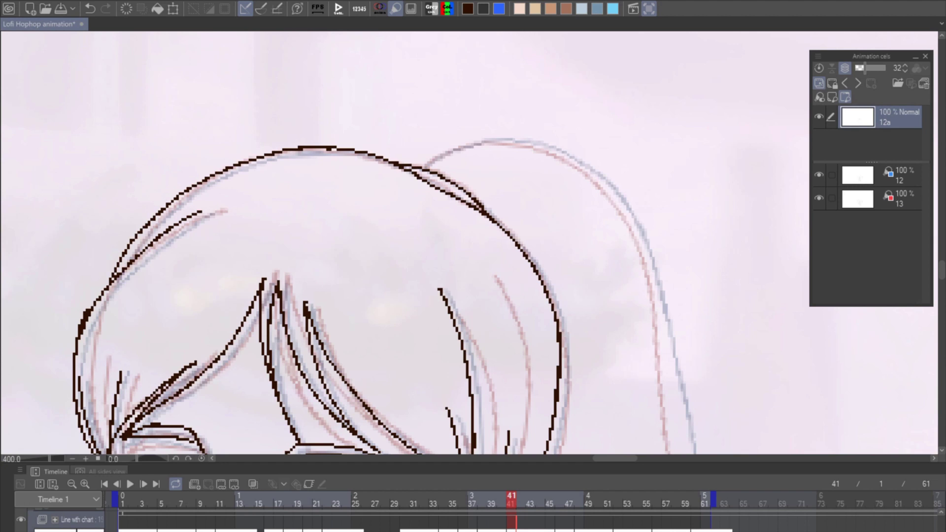
{"action": "mouse_move", "coordinate": [646, 249]}
{"action": "left_mouse_down"}
{"action": "mouse_move", "coordinate": [646, 228]}
{"action": "mouse_move", "coordinate": [450, 319]}
{"action": "left_mouse_up"}
{"action": "left_click_drag", "start_coordinate": [425, 384], "coordinate": [443, 255]}
{"action": "mouse_move", "coordinate": [443, 256]}
{"action": "left_mouse_down"}
{"action": "mouse_move", "coordinate": [418, 381]}
{"action": "mouse_move", "coordinate": [495, 230]}
{"action": "mouse_move", "coordinate": [510, 240]}
{"action": "mouse_move", "coordinate": [498, 266]}
{"action": "mouse_move", "coordinate": [502, 232]}
{"action": "mouse_move", "coordinate": [481, 245]}
{"action": "mouse_move", "coordinate": [475, 310]}
{"action": "left_mouse_up"}
{"action": "left_click_drag", "start_coordinate": [479, 245], "coordinate": [454, 340]}
Flip back through the frames to frame 22 and return to frame 41 to study the ponytail tip's movement.
{"action": "key", "text": "Left"}
{"action": "left_click_drag", "start_coordinate": [636, 158], "coordinate": [655, 222]}
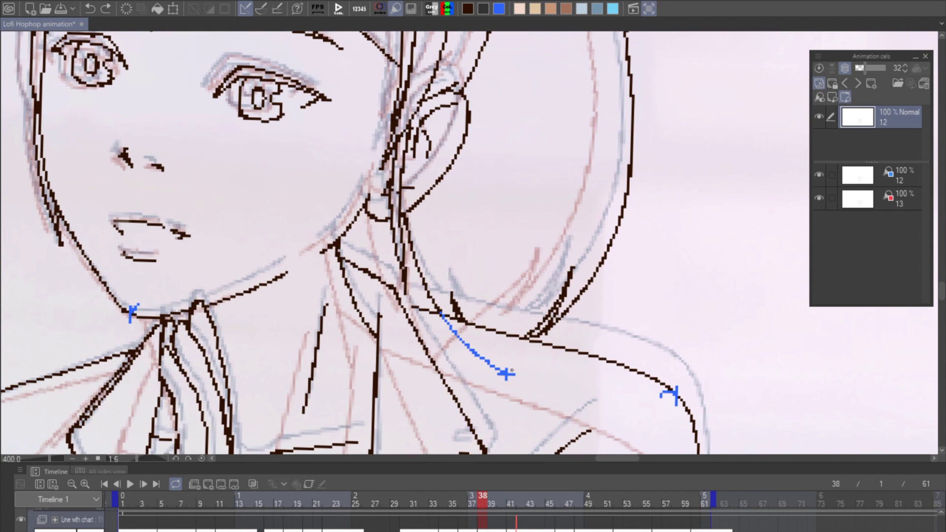
{"action": "key", "text": "Left"}
{"action": "key", "text": "Left"}
{"action": "key", "text": "Left"}
{"action": "key", "text": "Left"}
{"action": "key", "text": "Left"}
{"action": "key", "text": "Left"}
{"action": "key", "text": "Left"}
{"action": "key", "text": "Left"}
{"action": "key", "text": "Left"}
{"action": "key", "text": "Left"}
{"action": "key", "text": "Left"}
{"action": "key", "text": "Left"}
{"action": "key", "text": "Left"}
{"action": "key", "text": "Left"}
{"action": "key", "text": "Left"}
{"action": "key", "text": "Left"}
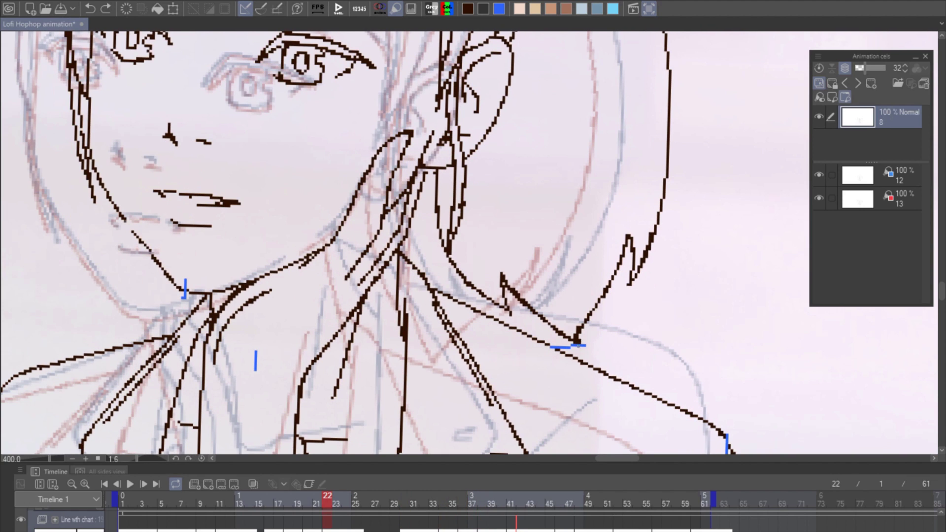
{"action": "key", "text": "Right"}
{"action": "key", "text": "Right"}
{"action": "key", "text": "Right"}
{"action": "key", "text": "Right"}
{"action": "key", "text": "Right"}
{"action": "key", "text": "Right"}
{"action": "key", "text": "Right"}
{"action": "key", "text": "Right"}
{"action": "key", "text": "Right"}
{"action": "key", "text": "Right"}
{"action": "key", "text": "Right"}
{"action": "key", "text": "Right"}
{"action": "key", "text": "Right"}
{"action": "key", "text": "Right"}
{"action": "key", "text": "Right"}
{"action": "key", "text": "Right"}
{"action": "key", "text": "Right"}
{"action": "key", "text": "Right"}
{"action": "key", "text": "Right"}
Draw the ponytail's lower tip on cel 12a so it ends on the blue arc guide above the shoulder.
{"action": "left_click_drag", "start_coordinate": [497, 326], "coordinate": [482, 356]}
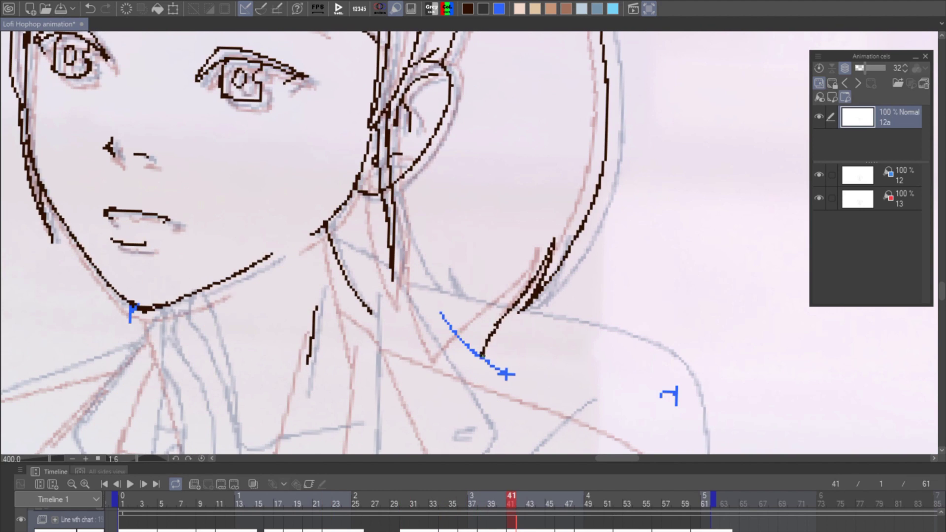
{"action": "left_click_drag", "start_coordinate": [423, 242], "coordinate": [438, 295]}
{"action": "scroll", "coordinate": [566, 374], "scroll_direction": "down", "scroll_amount": 4}
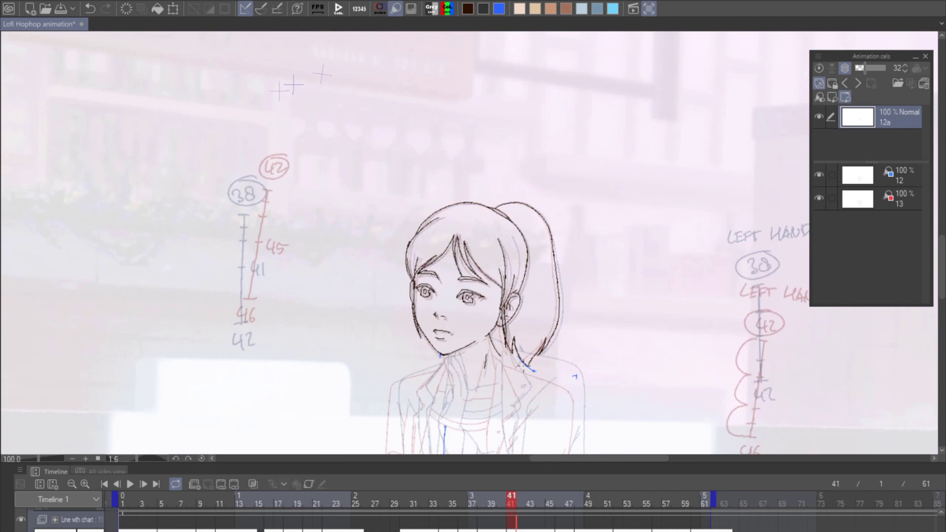
{"action": "left_click_drag", "start_coordinate": [633, 264], "coordinate": [672, 179]}
{"action": "key", "text": "minus"}
{"action": "left_click_drag", "start_coordinate": [640, 243], "coordinate": [654, 231]}
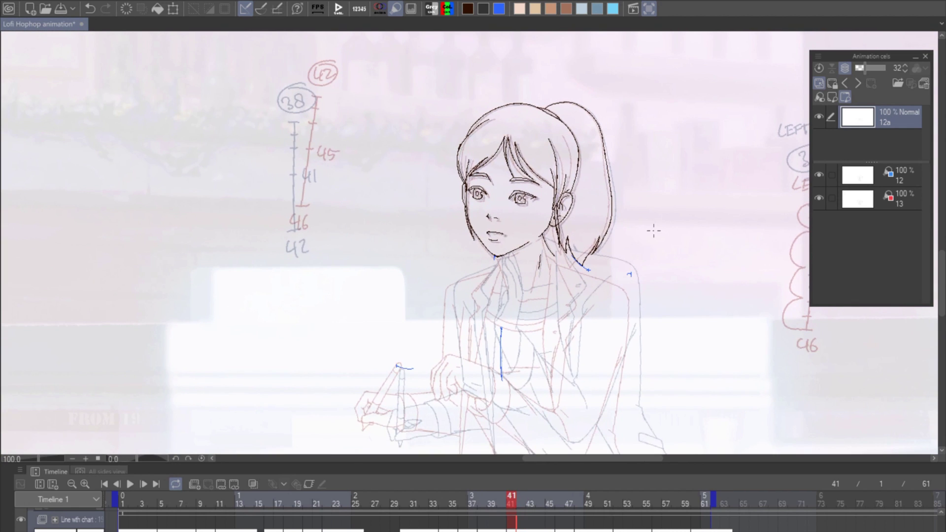
Go to frame 38 and reset light table cels 12 and 13 to their original positions.
{"action": "key", "text": "Left"}
{"action": "key", "text": "Left"}
{"action": "key", "text": "Left"}
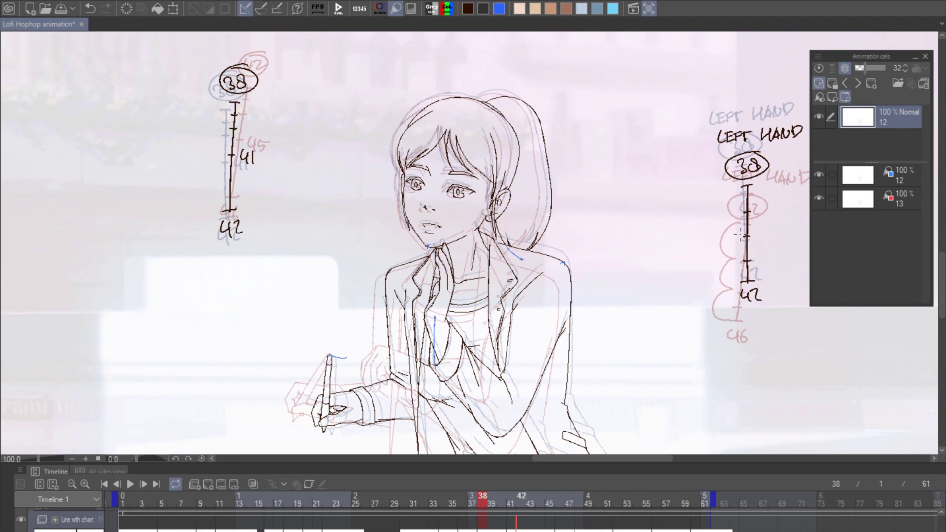
{"action": "left_click_drag", "start_coordinate": [675, 293], "coordinate": [634, 271]}
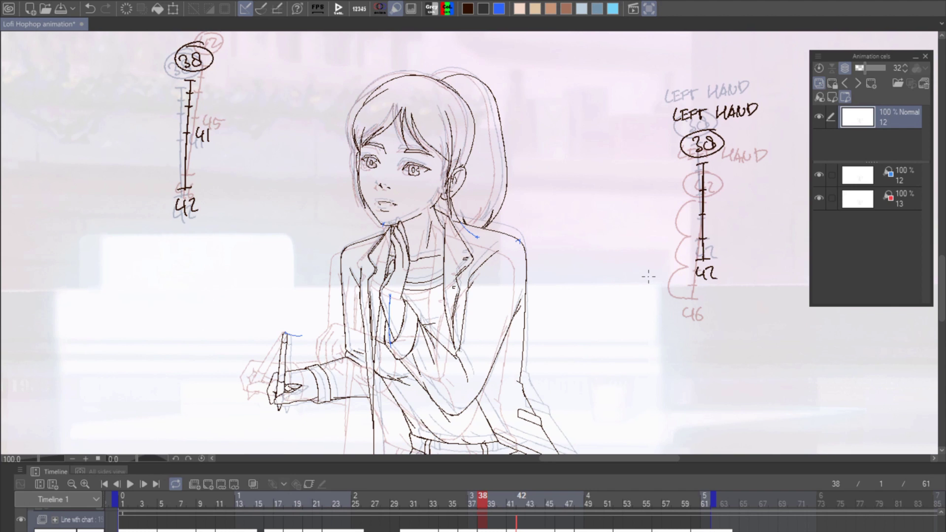
{"action": "left_click", "coordinate": [887, 174]}
{"action": "left_click", "coordinate": [820, 68]}
{"action": "left_click", "coordinate": [889, 194]}
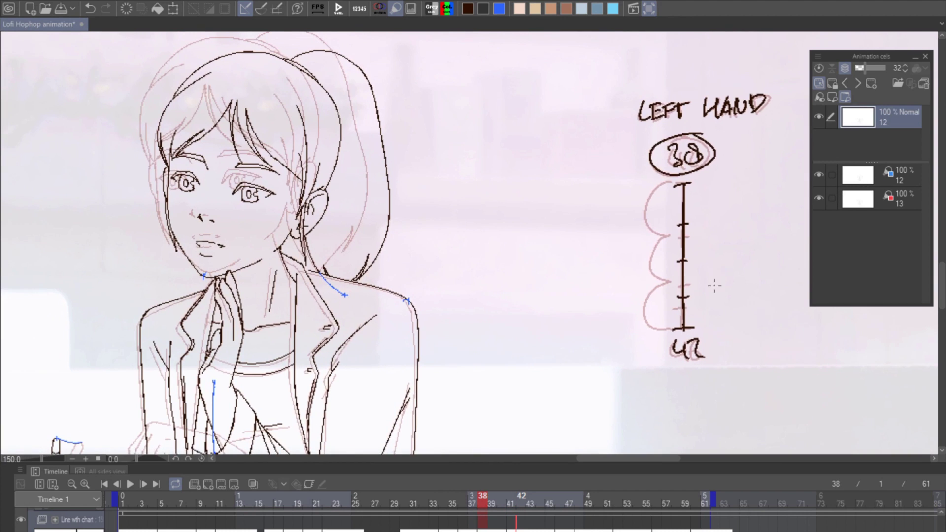
Flip between frames 38 and 41 to compare the left hand's key poses around the blue arc guide.
{"action": "key", "text": "ctrl+z"}
{"action": "left_click_drag", "start_coordinate": [703, 288], "coordinate": [717, 302]}
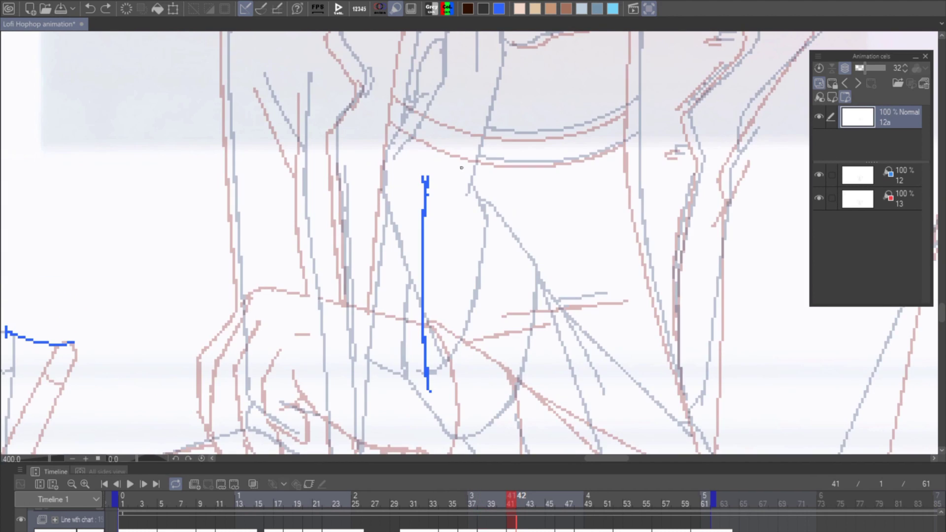
{"action": "key", "text": "Left"}
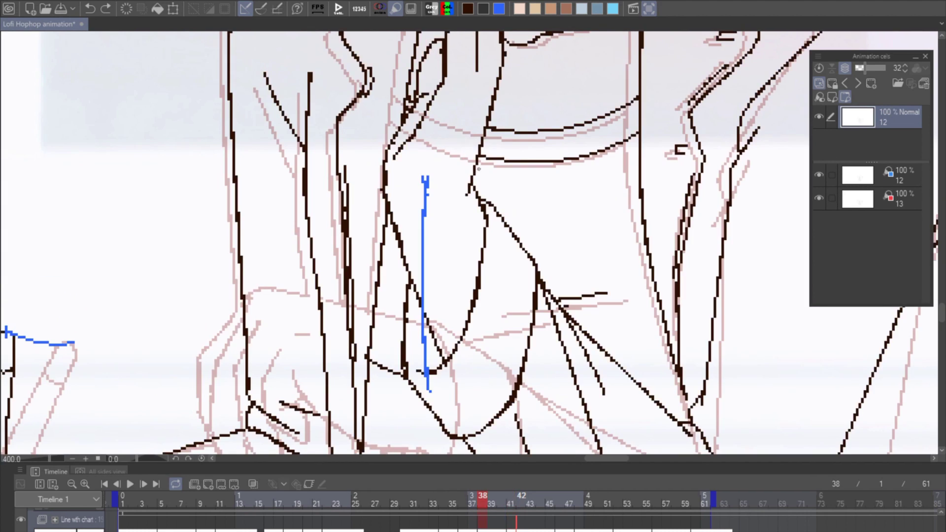
{"action": "key", "text": "ctrl+Right"}
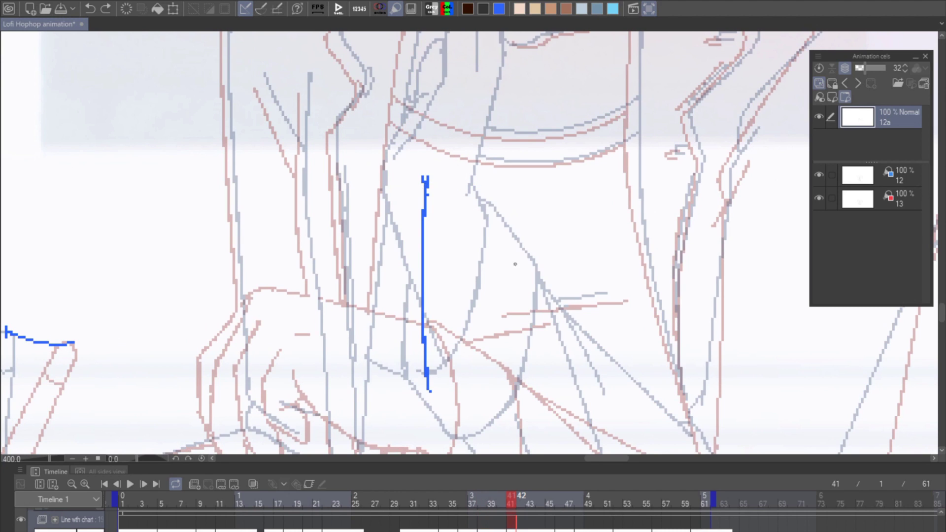
Try to mark the halfway point between the left wrist's two key positions beside the blue guide on cel 12a.
{"action": "left_click_drag", "start_coordinate": [409, 284], "coordinate": [445, 285]}
{"action": "left_click_drag", "start_coordinate": [416, 344], "coordinate": [439, 344]}
{"action": "scroll", "coordinate": [573, 251], "scroll_direction": "down", "scroll_amount": 3}
{"action": "left_click_drag", "start_coordinate": [647, 276], "coordinate": [581, 409]}
{"action": "left_click_drag", "start_coordinate": [579, 352], "coordinate": [581, 333]}
{"action": "scroll", "coordinate": [576, 230], "scroll_direction": "up", "scroll_amount": 1}
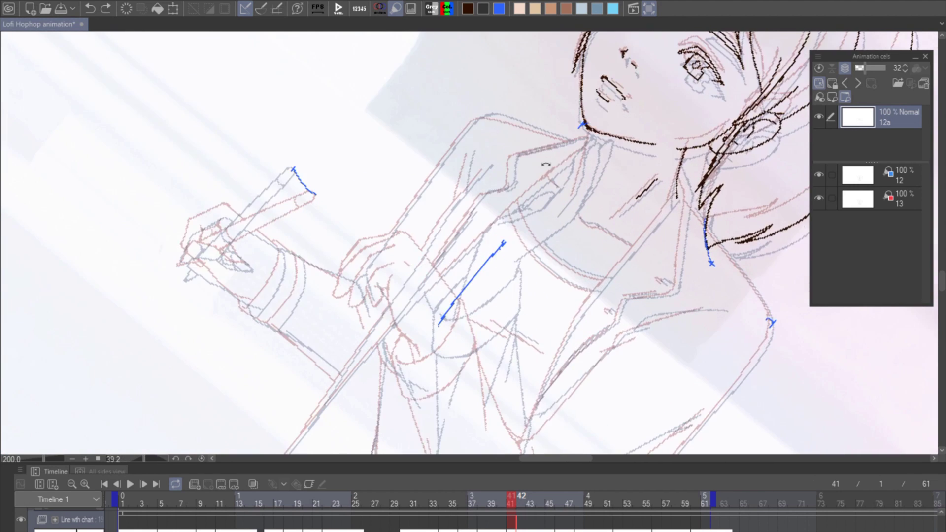
{"action": "scroll", "coordinate": [427, 260], "scroll_direction": "up", "scroll_amount": 2}
{"action": "left_click_drag", "start_coordinate": [610, 291], "coordinate": [628, 215]}
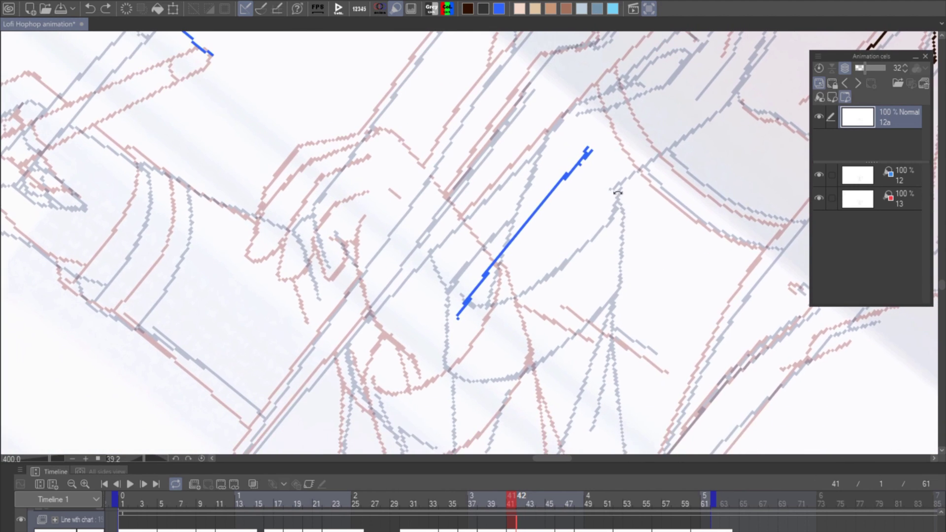
{"action": "left_click_drag", "start_coordinate": [506, 282], "coordinate": [619, 206]}
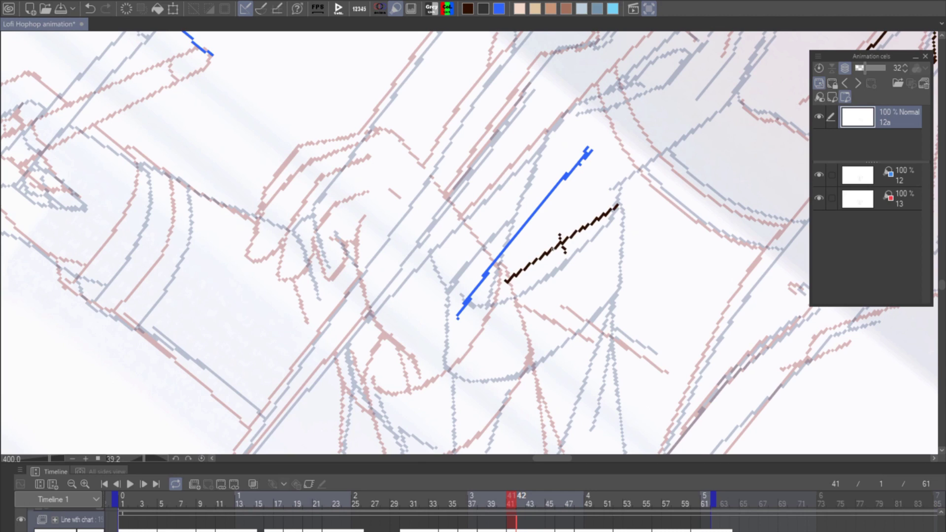
{"action": "key", "text": "ctrl+z"}
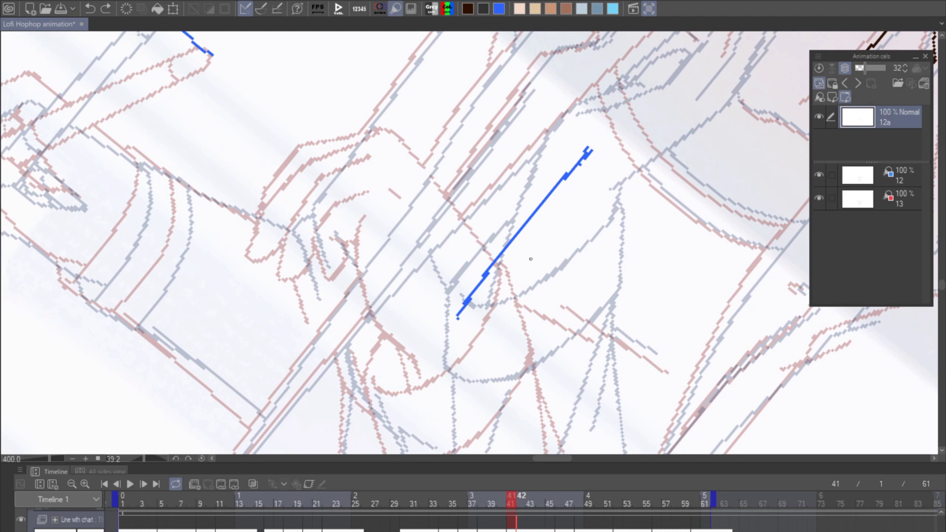
{"action": "mouse_move", "coordinate": [531, 257]}
{"action": "left_mouse_down"}
{"action": "mouse_move", "coordinate": [536, 269]}
{"action": "mouse_move", "coordinate": [538, 257]}
{"action": "left_mouse_up"}
{"action": "key", "text": "ctrl+z"}
Draw the left sleeve cuff's opening curve and the upper edge of the forearm on cel 12a.
{"action": "mouse_move", "coordinate": [536, 245]}
{"action": "left_mouse_down"}
{"action": "mouse_move", "coordinate": [567, 373]}
{"action": "mouse_move", "coordinate": [607, 296]}
{"action": "left_mouse_up"}
{"action": "mouse_move", "coordinate": [443, 387]}
{"action": "left_mouse_down"}
{"action": "mouse_move", "coordinate": [511, 289]}
{"action": "mouse_move", "coordinate": [503, 299]}
{"action": "left_mouse_up"}
{"action": "key", "text": "ctrl+z"}
{"action": "left_click_drag", "start_coordinate": [471, 330], "coordinate": [486, 344]}
{"action": "key", "text": "ctrl+z"}
{"action": "key", "text": "ctrl+z"}
{"action": "mouse_move", "coordinate": [452, 316]}
{"action": "left_mouse_down"}
{"action": "mouse_move", "coordinate": [469, 386]}
{"action": "mouse_move", "coordinate": [437, 217]}
{"action": "left_mouse_up"}
{"action": "left_click_drag", "start_coordinate": [447, 230], "coordinate": [470, 343]}
{"action": "left_click_drag", "start_coordinate": [444, 192], "coordinate": [472, 341]}
{"action": "key", "text": "ctrl+at"}
{"action": "left_click_drag", "start_coordinate": [481, 138], "coordinate": [504, 230]}
{"action": "left_click_drag", "start_coordinate": [456, 97], "coordinate": [513, 229]}
{"action": "key", "text": "ctrl+z"}
Draw the underside of the left forearm and the cuff's second curve on cel 12a.
{"action": "mouse_move", "coordinate": [493, 193]}
{"action": "left_mouse_down"}
{"action": "mouse_move", "coordinate": [509, 196]}
{"action": "mouse_move", "coordinate": [506, 354]}
{"action": "left_mouse_up"}
{"action": "left_click_drag", "start_coordinate": [539, 259], "coordinate": [571, 381]}
{"action": "key", "text": "ctrl+z"}
{"action": "left_click_drag", "start_coordinate": [538, 260], "coordinate": [551, 389]}
{"action": "mouse_move", "coordinate": [539, 323]}
{"action": "left_mouse_down"}
{"action": "mouse_move", "coordinate": [555, 321]}
{"action": "mouse_move", "coordinate": [486, 402]}
{"action": "mouse_move", "coordinate": [546, 354]}
{"action": "mouse_move", "coordinate": [528, 351]}
{"action": "left_mouse_up"}
{"action": "key", "text": "ctrl+z"}
{"action": "key", "text": "ctrl+z"}
{"action": "key", "text": "ctrl+minus"}
{"action": "key", "text": "ctrl+minus"}
{"action": "left_click_drag", "start_coordinate": [501, 379], "coordinate": [655, 329]}
{"action": "key", "text": "ctrl+plus"}
{"action": "key", "text": "ctrl+plus"}
{"action": "left_click_drag", "start_coordinate": [508, 339], "coordinate": [543, 262]}
{"action": "mouse_move", "coordinate": [618, 213]}
{"action": "left_mouse_down"}
{"action": "mouse_move", "coordinate": [648, 349]}
{"action": "mouse_move", "coordinate": [674, 370]}
{"action": "left_mouse_up"}
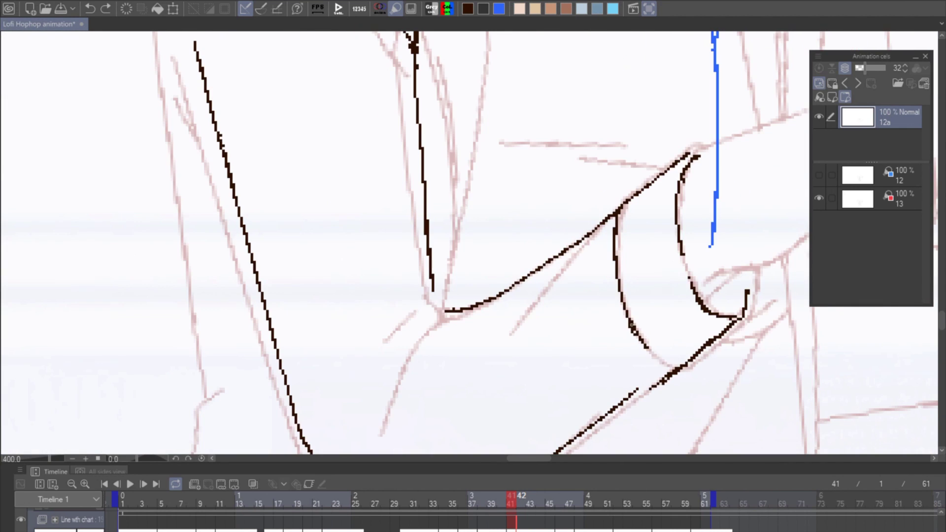
Draw the sleeve fold running from the cuff and work out the crease at the inside of the elbow.
{"action": "left_click_drag", "start_coordinate": [616, 212], "coordinate": [513, 328]}
{"action": "left_click_drag", "start_coordinate": [466, 309], "coordinate": [386, 392]}
{"action": "key", "text": "ctrl+z"}
{"action": "left_click_drag", "start_coordinate": [464, 310], "coordinate": [433, 327]}
{"action": "key", "text": "ctrl+z"}
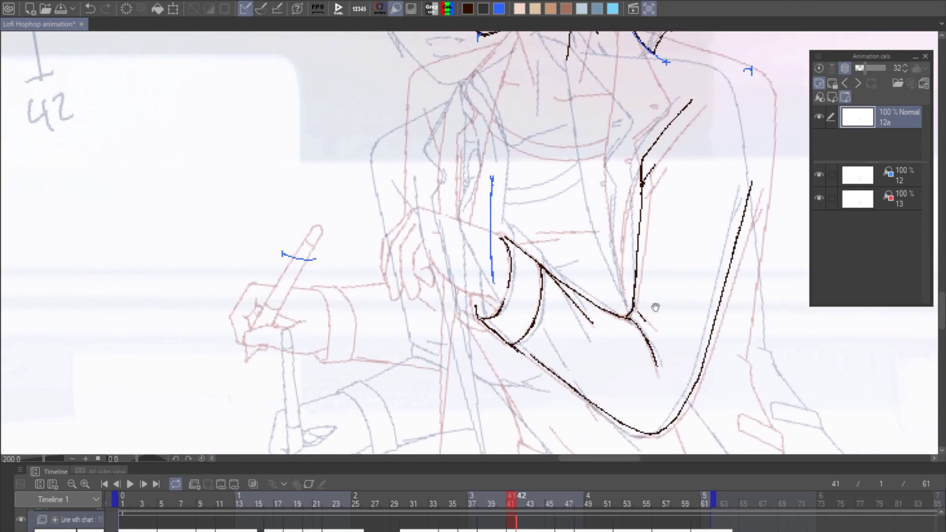
{"action": "left_click_drag", "start_coordinate": [655, 307], "coordinate": [666, 312]}
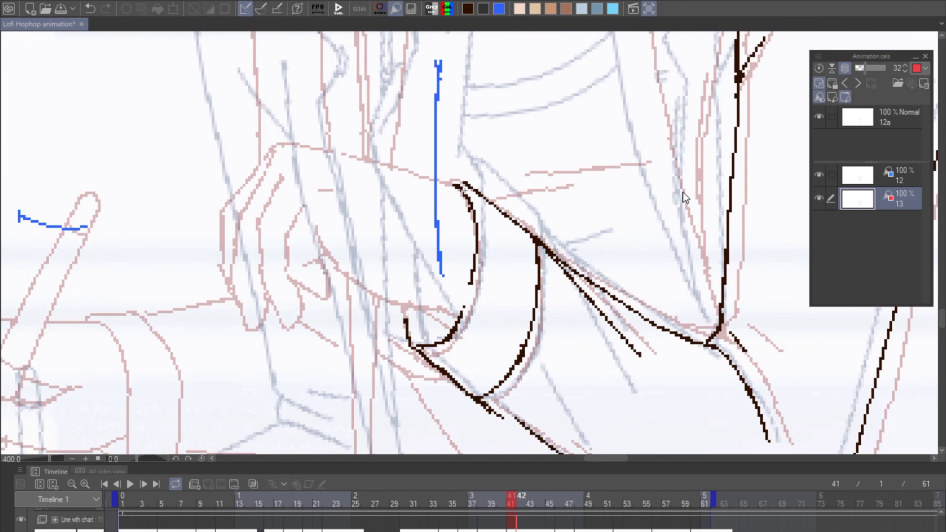
Move light table cel 12 down to match its left wrist to the drawn wrist, and return to cel 12a.
{"action": "left_click", "coordinate": [857, 175]}
{"action": "left_click_drag", "start_coordinate": [569, 244], "coordinate": [565, 339]}
{"action": "left_click", "coordinate": [857, 117]}
{"action": "key", "text": "h"}
Find the halfway point between the two knuckle positions with a temporary line and draw the back of the left hand from the wrist.
{"action": "left_click_drag", "start_coordinate": [612, 162], "coordinate": [633, 294]}
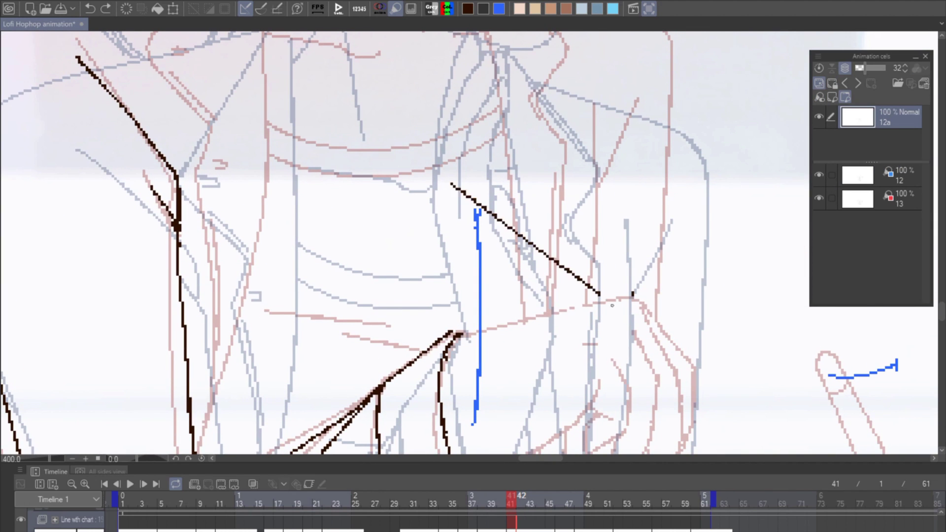
{"action": "key", "text": "ctrl+z"}
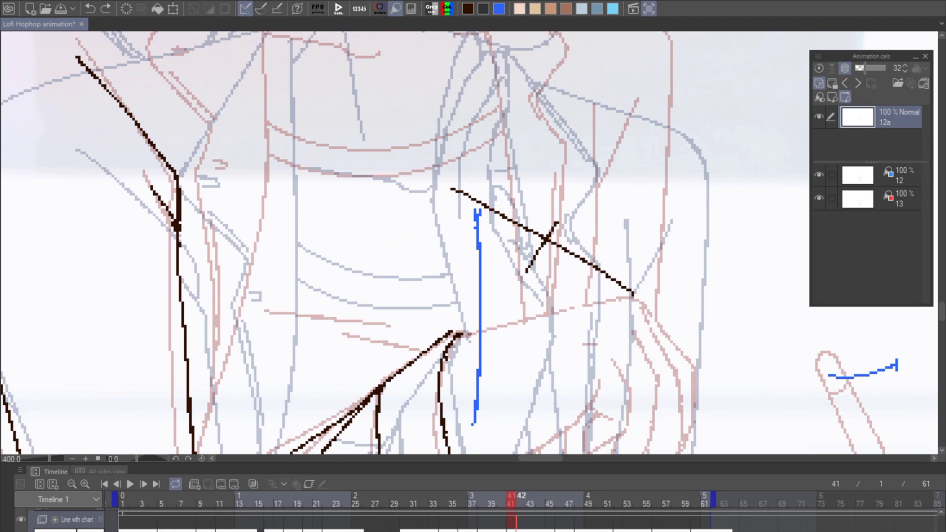
{"action": "key", "text": "ctrl+z"}
{"action": "key", "text": "ctrl+z"}
{"action": "left_click_drag", "start_coordinate": [470, 334], "coordinate": [622, 250]}
{"action": "left_click_drag", "start_coordinate": [598, 333], "coordinate": [590, 155]}
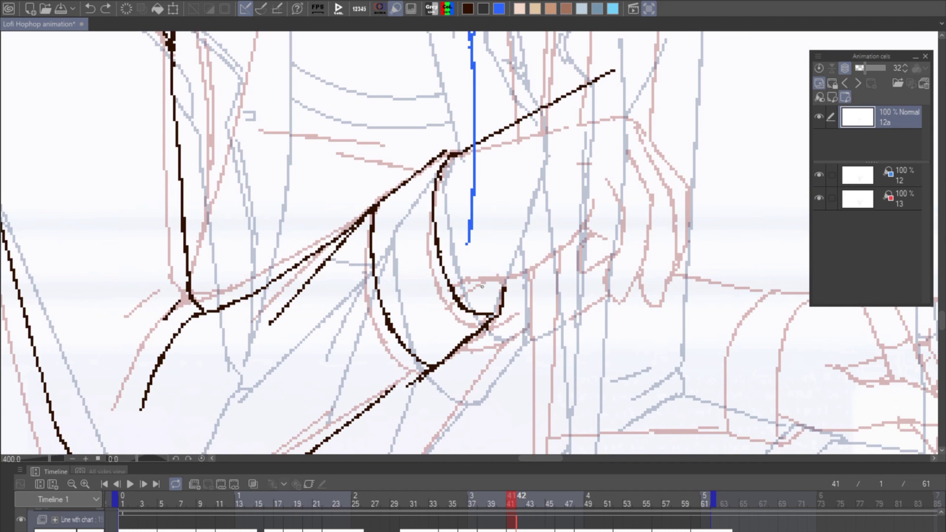
Draw the palm's lower edge, the thumb-side lines and the extension of the hand's upper contour toward the fingers.
{"action": "left_click_drag", "start_coordinate": [461, 299], "coordinate": [508, 272]}
{"action": "left_click_drag", "start_coordinate": [599, 233], "coordinate": [591, 270]}
{"action": "key", "text": "ctrl+z"}
{"action": "left_click_drag", "start_coordinate": [677, 239], "coordinate": [634, 330]}
{"action": "left_click_drag", "start_coordinate": [532, 295], "coordinate": [526, 297]}
{"action": "left_click_drag", "start_coordinate": [411, 155], "coordinate": [426, 161]}
{"action": "key", "text": "ctrl+z"}
{"action": "key", "text": "ctrl+z"}
{"action": "key", "text": "ctrl+z"}
{"action": "left_click_drag", "start_coordinate": [504, 273], "coordinate": [522, 266]}
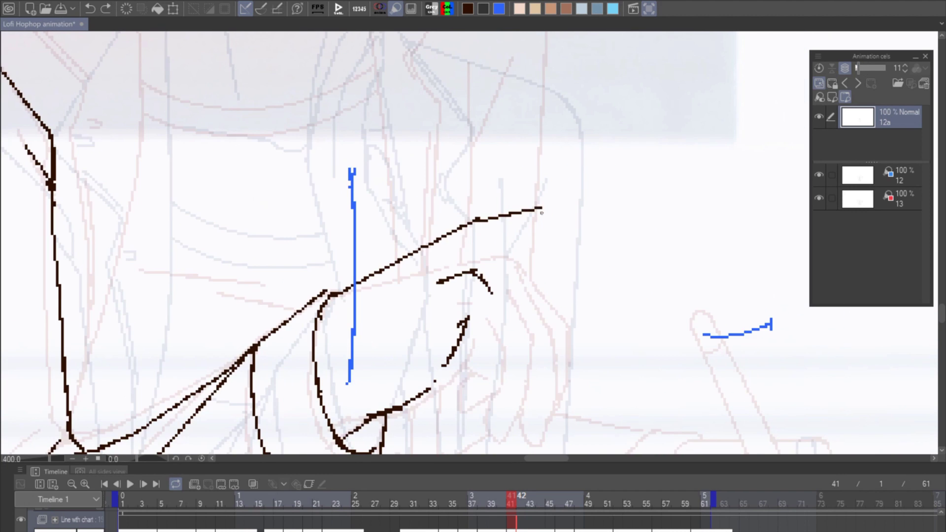
{"action": "left_click_drag", "start_coordinate": [541, 208], "coordinate": [559, 204]}
{"action": "left_click_drag", "start_coordinate": [572, 196], "coordinate": [581, 274]}
Try to draw a large arc around the left hand from its raised position to its lowered position.
{"action": "scroll", "coordinate": [468, 87], "scroll_direction": "down", "scroll_amount": 2}
{"action": "left_click_drag", "start_coordinate": [413, 77], "coordinate": [531, 166]}
{"action": "left_click_drag", "start_coordinate": [511, 299], "coordinate": [533, 238]}
{"action": "key", "text": "ctrl+z"}
{"action": "key", "text": "ctrl+z"}
{"action": "left_click_drag", "start_coordinate": [414, 77], "coordinate": [513, 301]}
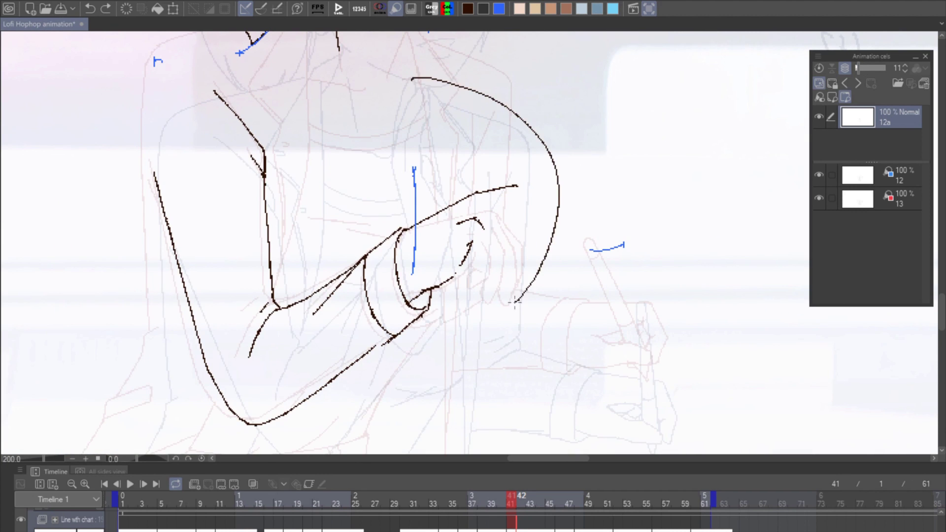
{"action": "key", "text": "ctrl+z"}
Draw the left hand's uppermost finger extending from the knuckles to its tip, reworking its contour.
{"action": "left_click_drag", "start_coordinate": [518, 186], "coordinate": [552, 211]}
{"action": "key", "text": "h"}
{"action": "scroll", "coordinate": [367, 183], "scroll_direction": "up", "scroll_amount": 2}
{"action": "key", "text": "e"}
{"action": "mouse_move", "coordinate": [466, 220]}
{"action": "left_mouse_down"}
{"action": "mouse_move", "coordinate": [512, 191]}
{"action": "mouse_move", "coordinate": [538, 193]}
{"action": "left_mouse_up"}
{"action": "key", "text": "p"}
{"action": "left_click_drag", "start_coordinate": [456, 225], "coordinate": [536, 198]}
{"action": "key", "text": "h"}
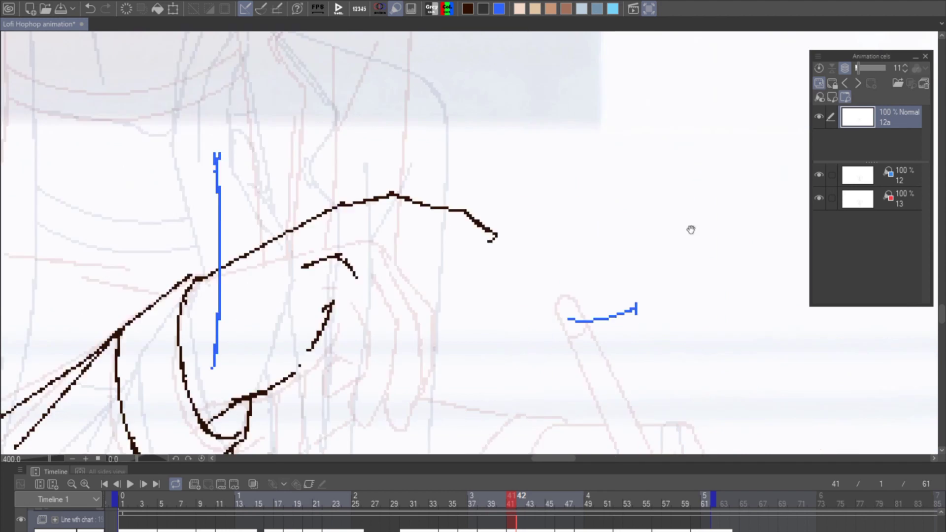
{"action": "left_click_drag", "start_coordinate": [691, 230], "coordinate": [747, 224]}
{"action": "key", "text": "ctrl+z"}
{"action": "left_click_drag", "start_coordinate": [460, 189], "coordinate": [490, 201]}
{"action": "left_click_drag", "start_coordinate": [545, 234], "coordinate": [561, 221]}
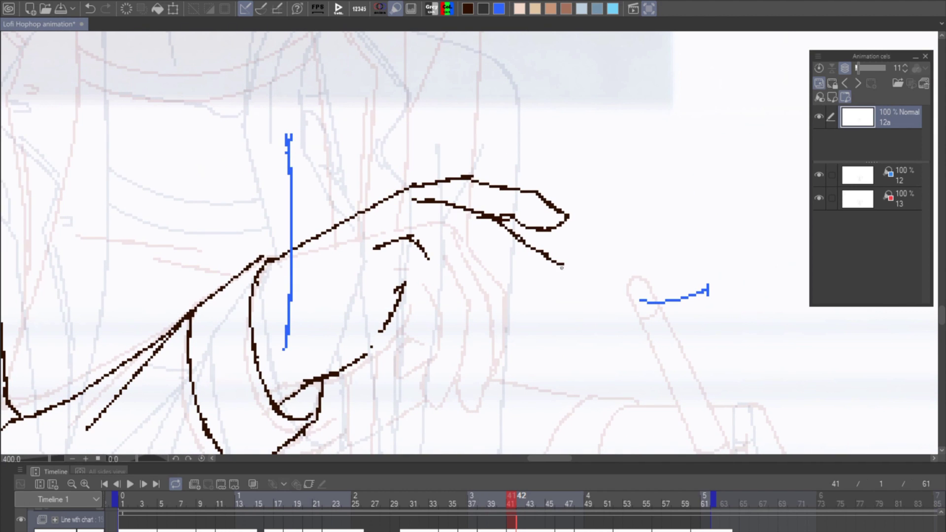
Draw the remaining fingers of the left hand below the uppermost finger on cel 12a.
{"action": "left_click_drag", "start_coordinate": [454, 346], "coordinate": [487, 349]}
{"action": "mouse_move", "coordinate": [496, 261]}
{"action": "left_mouse_down"}
{"action": "mouse_move", "coordinate": [512, 240]}
{"action": "mouse_move", "coordinate": [538, 282]}
{"action": "left_mouse_up"}
{"action": "mouse_move", "coordinate": [513, 299]}
{"action": "left_mouse_down"}
{"action": "mouse_move", "coordinate": [555, 340]}
{"action": "mouse_move", "coordinate": [515, 347]}
{"action": "left_mouse_up"}
{"action": "left_click_drag", "start_coordinate": [464, 335], "coordinate": [538, 307]}
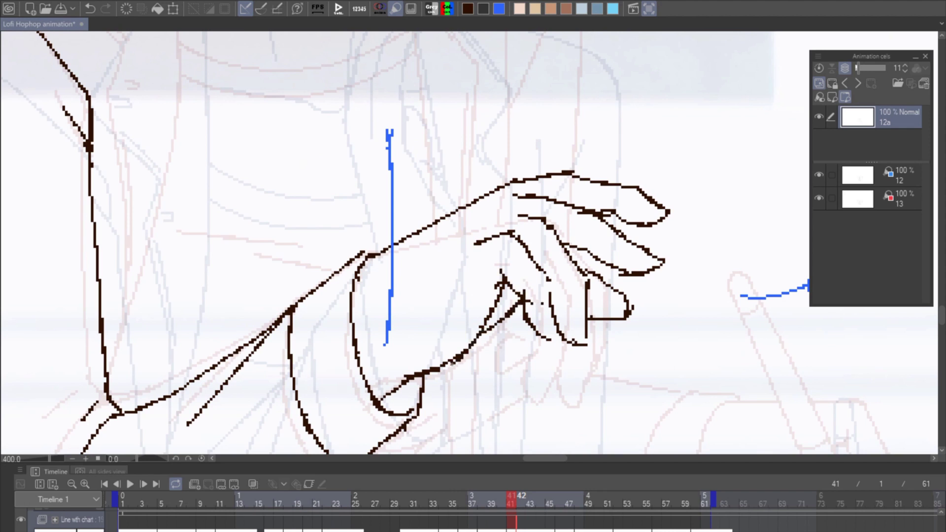
{"action": "key", "text": "h"}
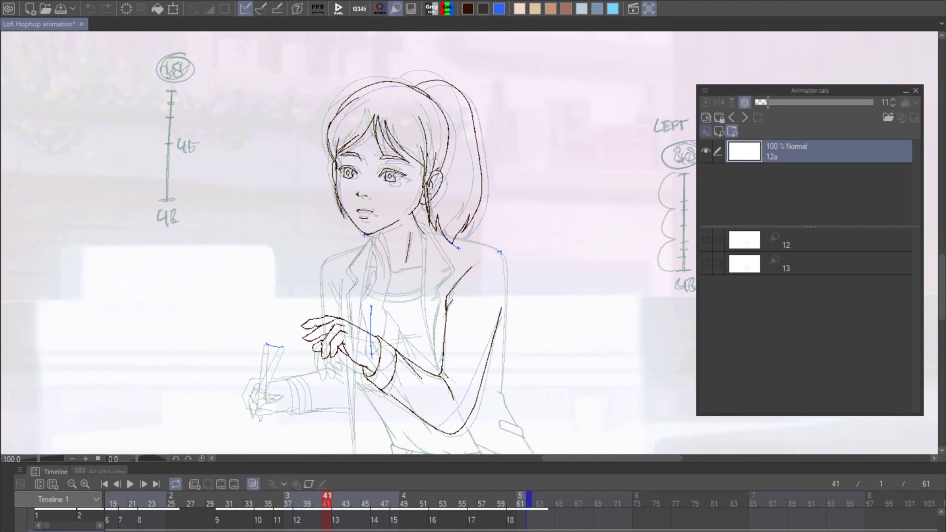
Draw the jacket's far shoulder line and lapel edge between the two light table drawings on cel 12a.
{"action": "scroll", "coordinate": [463, 256], "scroll_direction": "up", "scroll_amount": 5}
{"action": "left_click_drag", "start_coordinate": [478, 233], "coordinate": [585, 154]}
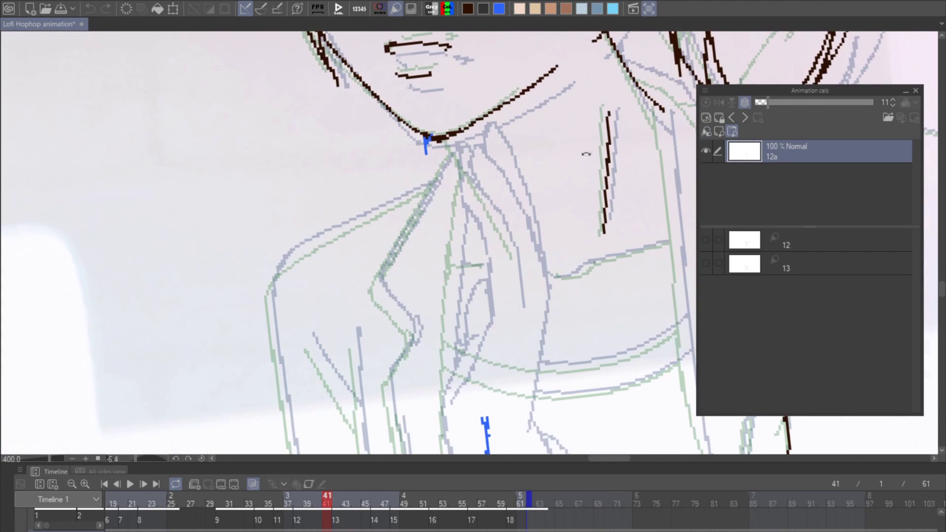
{"action": "key", "text": "r"}
{"action": "left_click_drag", "start_coordinate": [143, 349], "coordinate": [205, 317]}
{"action": "left_click_drag", "start_coordinate": [191, 322], "coordinate": [395, 249]}
{"action": "key", "text": "ctrl+z"}
{"action": "mouse_move", "coordinate": [394, 249]}
{"action": "left_mouse_down"}
{"action": "mouse_move", "coordinate": [417, 189]}
{"action": "mouse_move", "coordinate": [397, 222]}
{"action": "left_mouse_up"}
{"action": "scroll", "coordinate": [261, 321], "scroll_direction": "up", "scroll_amount": 2}
{"action": "mouse_move", "coordinate": [324, 241]}
{"action": "left_mouse_down"}
{"action": "mouse_move", "coordinate": [571, 63]}
{"action": "mouse_move", "coordinate": [351, 336]}
{"action": "left_mouse_up"}
{"action": "left_click_drag", "start_coordinate": [262, 405], "coordinate": [413, 213]}
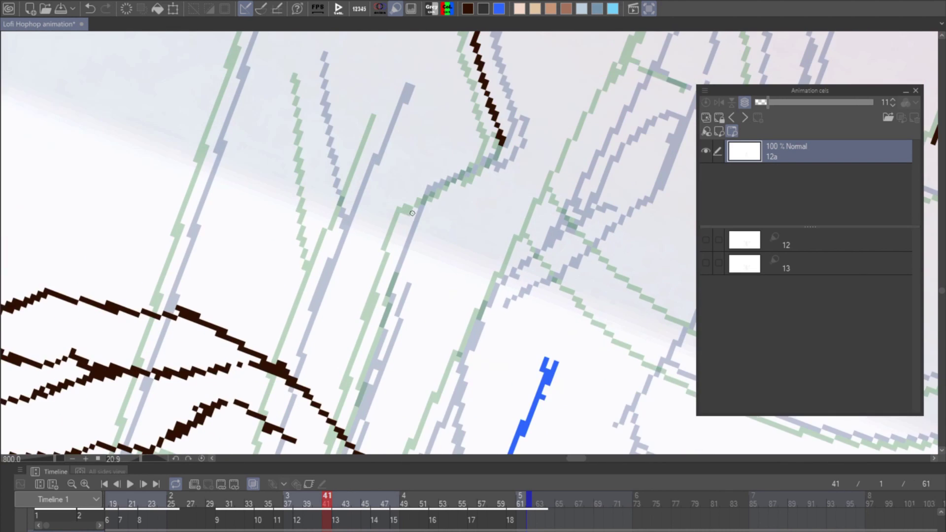
{"action": "left_click_drag", "start_coordinate": [510, 124], "coordinate": [483, 173]}
{"action": "mouse_move", "coordinate": [485, 173]}
{"action": "left_mouse_down"}
{"action": "mouse_move", "coordinate": [537, 403]}
{"action": "mouse_move", "coordinate": [442, 413]}
{"action": "left_mouse_up"}
Draw the far sleeve's outer edge from the shoulder toward the hand and work out its inner fold lines.
{"action": "left_click_drag", "start_coordinate": [288, 256], "coordinate": [487, 89]}
{"action": "key", "text": "ctrl+z"}
{"action": "left_click_drag", "start_coordinate": [487, 89], "coordinate": [450, 89]}
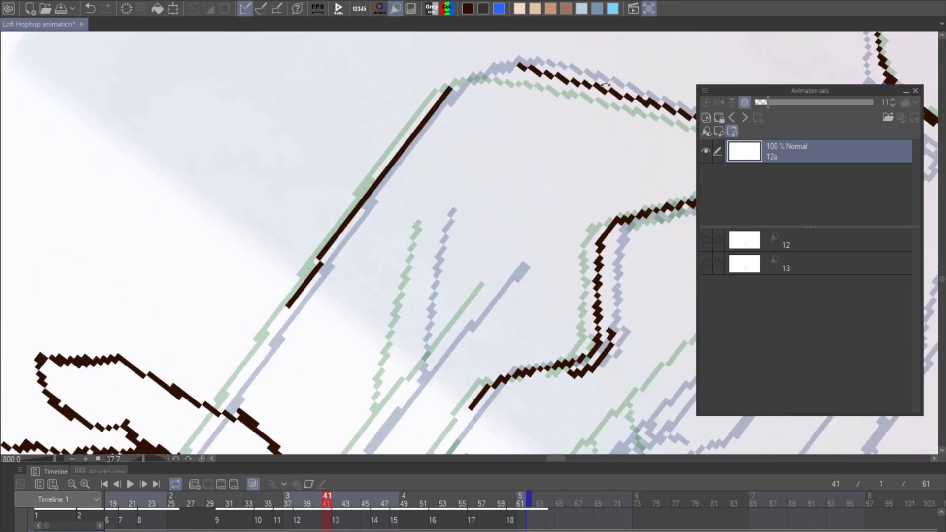
{"action": "mouse_move", "coordinate": [398, 387]}
{"action": "left_mouse_down"}
{"action": "mouse_move", "coordinate": [402, 193]}
{"action": "mouse_move", "coordinate": [342, 315]}
{"action": "left_mouse_up"}
{"action": "left_click_drag", "start_coordinate": [342, 316], "coordinate": [333, 217]}
{"action": "left_click", "coordinate": [295, 321]}
{"action": "key", "text": "ctrl+z"}
{"action": "left_click_drag", "start_coordinate": [294, 320], "coordinate": [500, 104]}
{"action": "key", "text": "ctrl+z"}
{"action": "left_click_drag", "start_coordinate": [492, 142], "coordinate": [492, 181]}
{"action": "left_click_drag", "start_coordinate": [394, 175], "coordinate": [431, 90]}
{"action": "left_click_drag", "start_coordinate": [374, 263], "coordinate": [416, 126]}
{"action": "key", "text": "ctrl+z"}
{"action": "key", "text": "ctrl+z"}
Draw the near shoulder's curve from the collar to the blue shoulder mark.
{"action": "scroll", "coordinate": [493, 237], "scroll_direction": "down", "scroll_amount": 5}
{"action": "mouse_move", "coordinate": [510, 313]}
{"action": "left_mouse_down"}
{"action": "mouse_move", "coordinate": [547, 267]}
{"action": "mouse_move", "coordinate": [524, 181]}
{"action": "mouse_move", "coordinate": [531, 190]}
{"action": "left_mouse_up"}
{"action": "scroll", "coordinate": [451, 193], "scroll_direction": "up", "scroll_amount": 2}
{"action": "left_click_drag", "start_coordinate": [256, 314], "coordinate": [364, 208]}
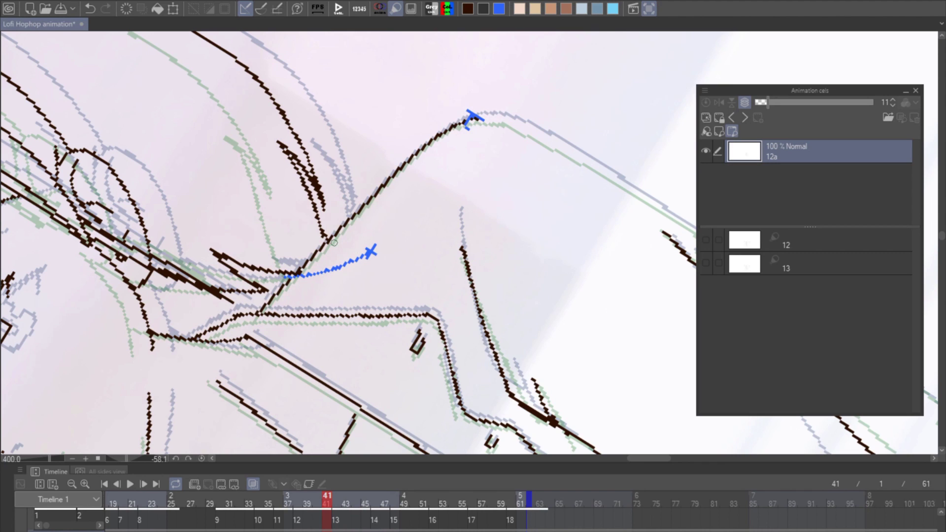
{"action": "left_click_drag", "start_coordinate": [313, 258], "coordinate": [535, 212]}
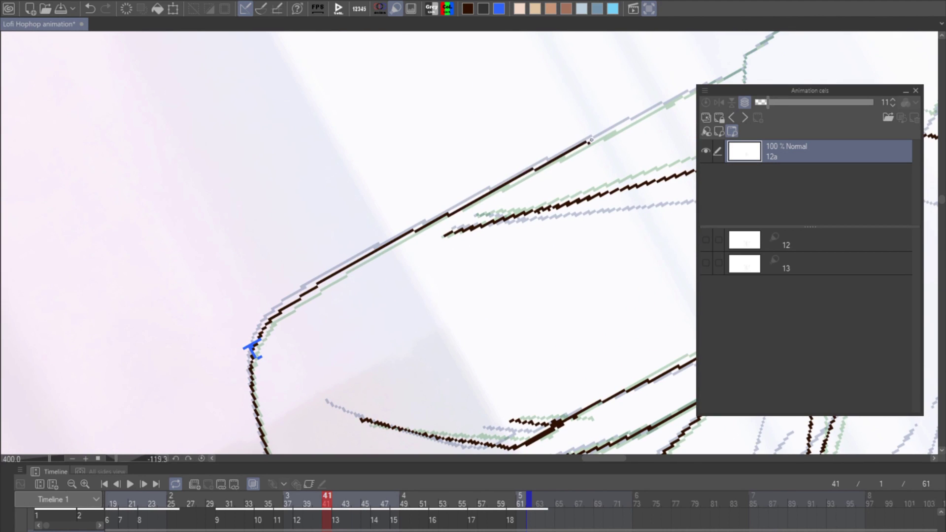
Finish the near sleeve's outer edge and draw the jacket's side contour and pocket flap beneath it.
{"action": "left_click_drag", "start_coordinate": [591, 141], "coordinate": [372, 244]}
{"action": "mouse_move", "coordinate": [372, 245]}
{"action": "left_mouse_down"}
{"action": "mouse_move", "coordinate": [497, 185]}
{"action": "mouse_move", "coordinate": [418, 265]}
{"action": "left_mouse_up"}
{"action": "left_click_drag", "start_coordinate": [418, 268], "coordinate": [448, 259]}
{"action": "mouse_move", "coordinate": [460, 241]}
{"action": "left_mouse_down"}
{"action": "mouse_move", "coordinate": [444, 275]}
{"action": "mouse_move", "coordinate": [390, 333]}
{"action": "left_mouse_up"}
{"action": "left_click_drag", "start_coordinate": [402, 303], "coordinate": [495, 218]}
{"action": "left_click_drag", "start_coordinate": [503, 190], "coordinate": [493, 277]}
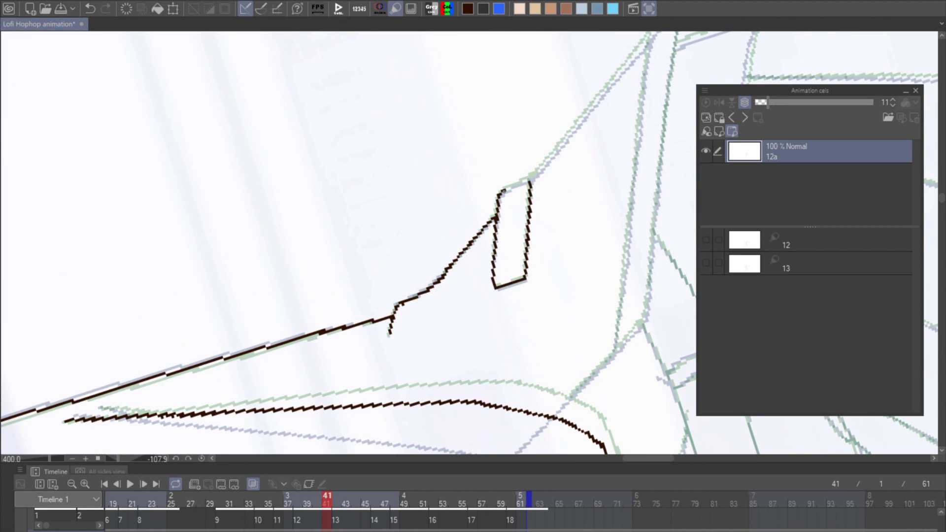
{"action": "left_click_drag", "start_coordinate": [504, 190], "coordinate": [530, 182]}
Continue the jacket's side edge past the pocket flap to the hem corner and draw the front edge below the forearm.
{"action": "mouse_move", "coordinate": [530, 182]}
{"action": "left_mouse_down"}
{"action": "mouse_move", "coordinate": [345, 299]}
{"action": "mouse_move", "coordinate": [481, 129]}
{"action": "left_mouse_up"}
{"action": "left_click_drag", "start_coordinate": [482, 129], "coordinate": [552, 232]}
{"action": "left_click_drag", "start_coordinate": [517, 202], "coordinate": [517, 279]}
{"action": "mouse_move", "coordinate": [517, 279]}
{"action": "left_mouse_down"}
{"action": "mouse_move", "coordinate": [317, 240]}
{"action": "mouse_move", "coordinate": [390, 156]}
{"action": "left_mouse_up"}
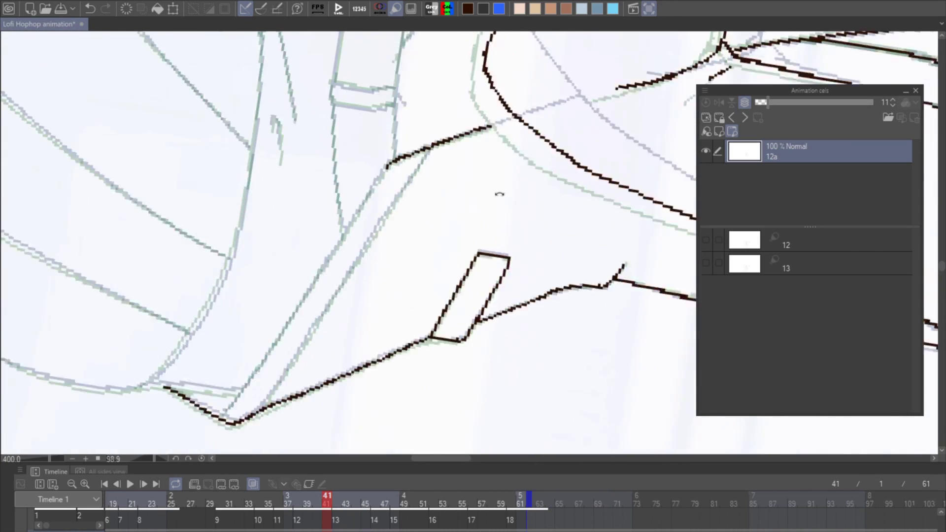